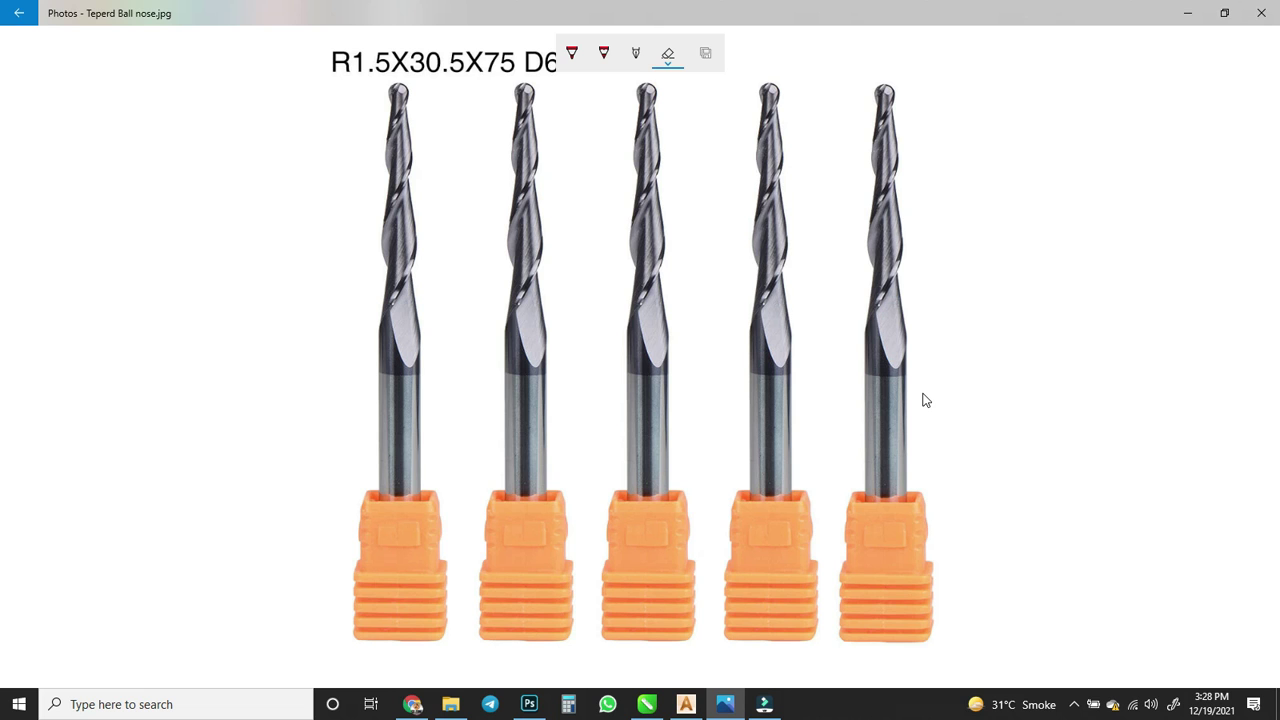
View the "Teperd Ball nose streat" image from the Tool folder and return to the tapered ball nose picture
{"action": "left_click", "coordinate": [451, 705]}
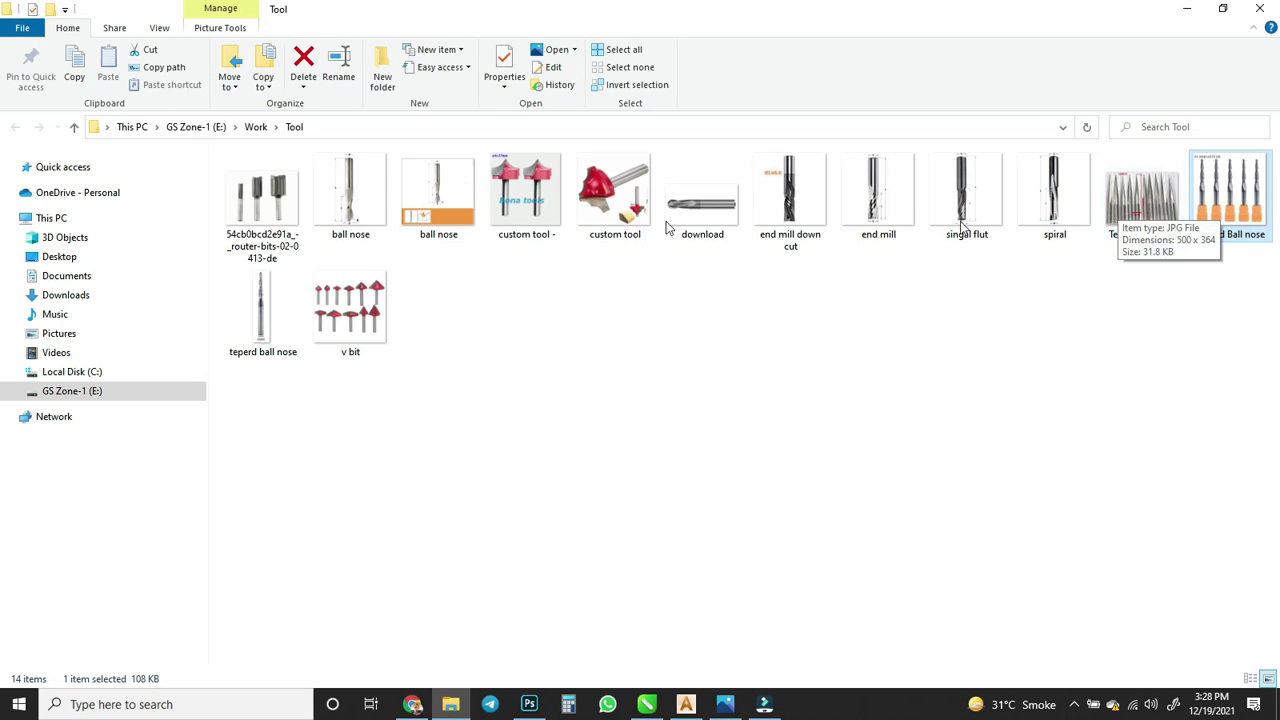
{"action": "left_click", "coordinate": [1146, 228]}
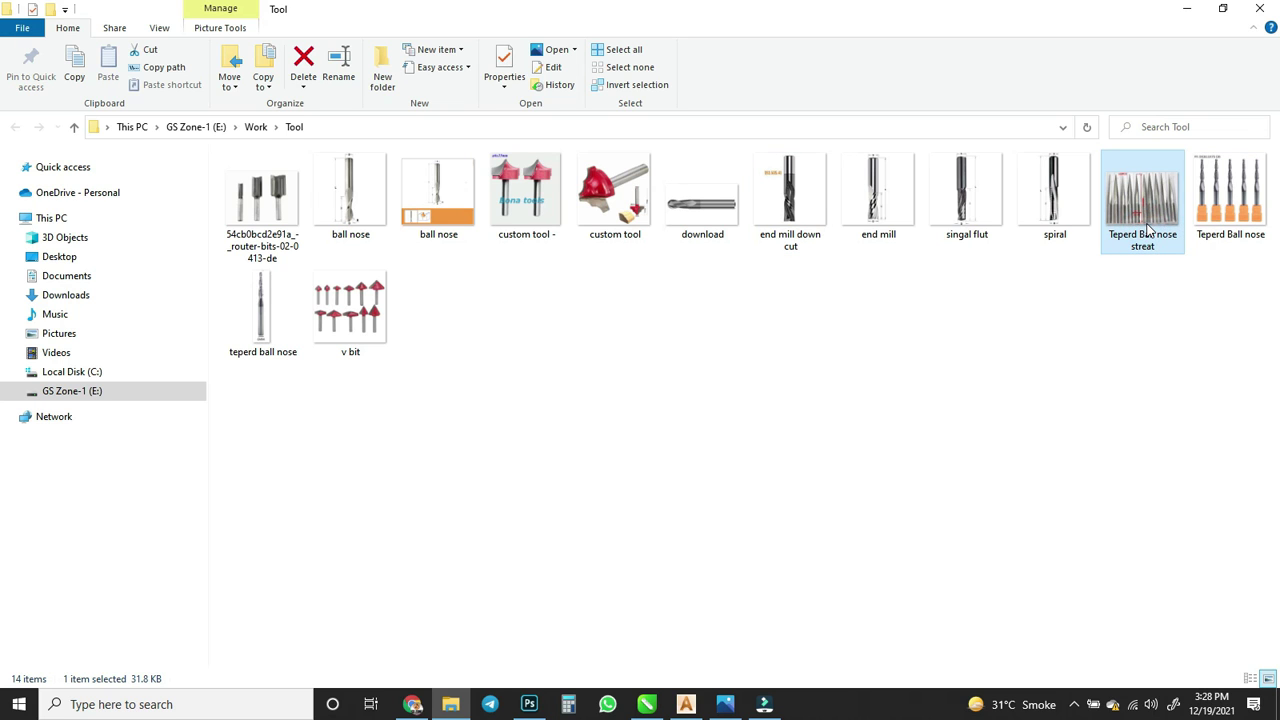
{"action": "double_click", "coordinate": [1146, 228]}
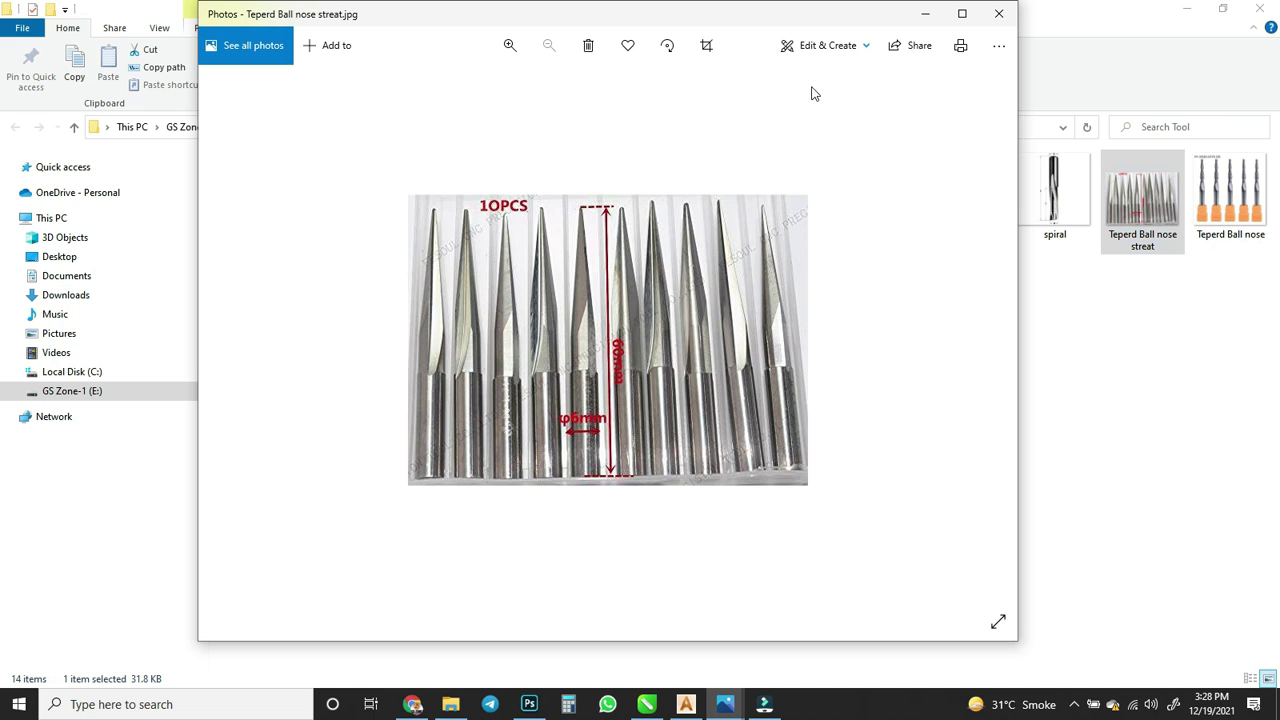
{"action": "left_click", "coordinate": [1000, 16]}
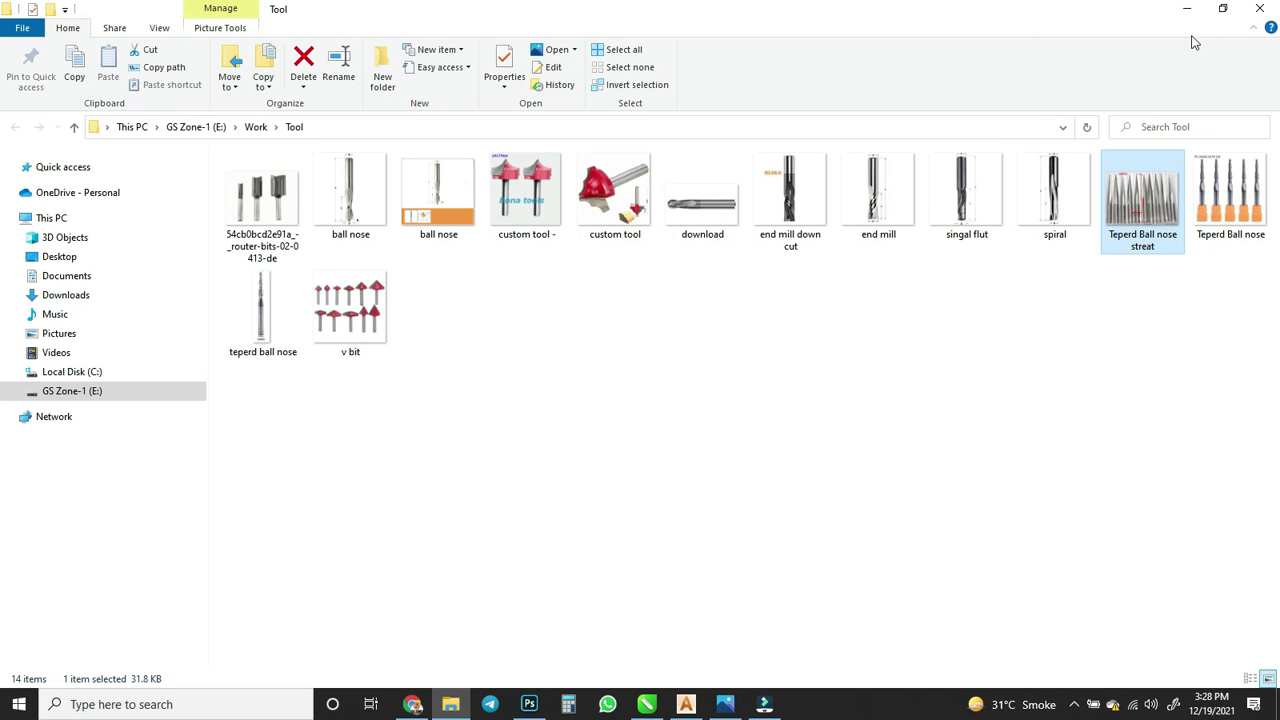
{"action": "left_click", "coordinate": [1187, 9]}
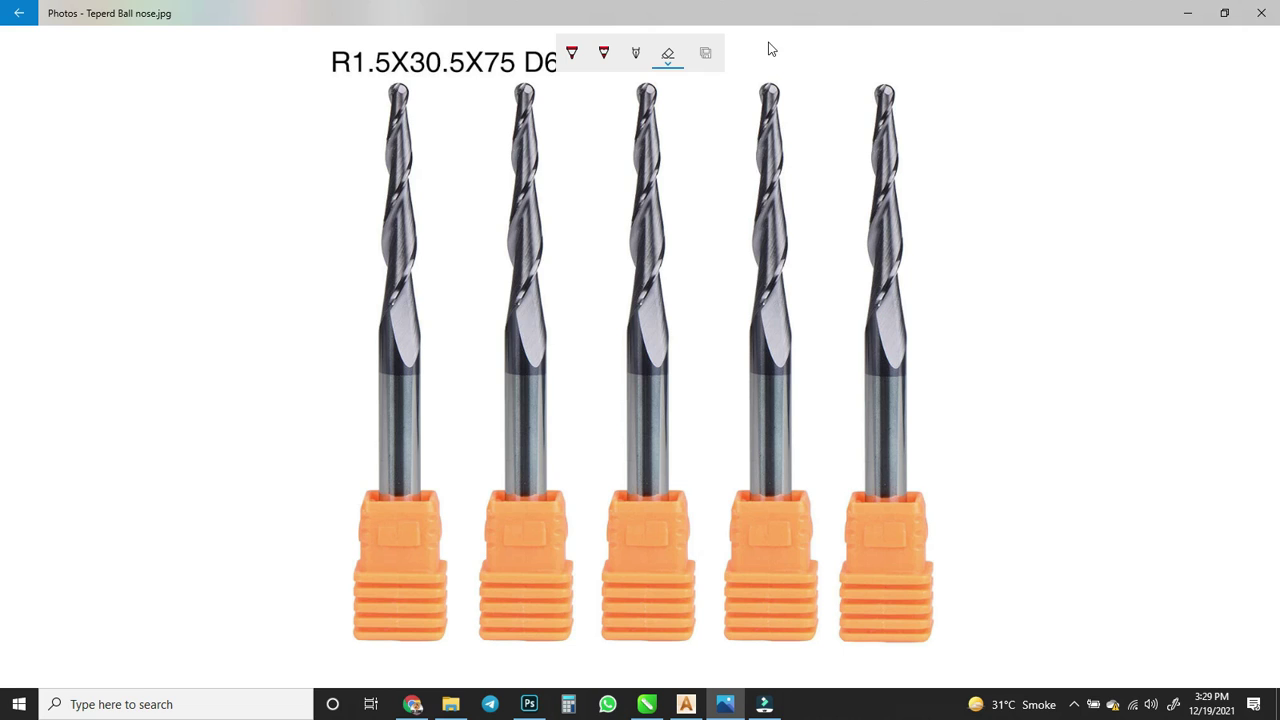
Annotate the fourth cutter in red pen with a 1 mm tip, a 6 mm shank and cutting lengths of 22 and 25
{"action": "left_click", "coordinate": [572, 53]}
{"action": "left_click", "coordinate": [573, 66]}
{"action": "left_click", "coordinate": [488, 406]}
{"action": "mouse_move", "coordinate": [752, 80]}
{"action": "left_mouse_down"}
{"action": "mouse_move", "coordinate": [787, 80]}
{"action": "mouse_move", "coordinate": [760, 64]}
{"action": "mouse_move", "coordinate": [830, 62]}
{"action": "left_mouse_up"}
{"action": "mouse_move", "coordinate": [742, 385]}
{"action": "left_mouse_down"}
{"action": "mouse_move", "coordinate": [810, 385]}
{"action": "mouse_move", "coordinate": [761, 408]}
{"action": "mouse_move", "coordinate": [768, 422]}
{"action": "mouse_move", "coordinate": [847, 405]}
{"action": "left_mouse_up"}
{"action": "left_click_drag", "start_coordinate": [795, 88], "coordinate": [822, 366]}
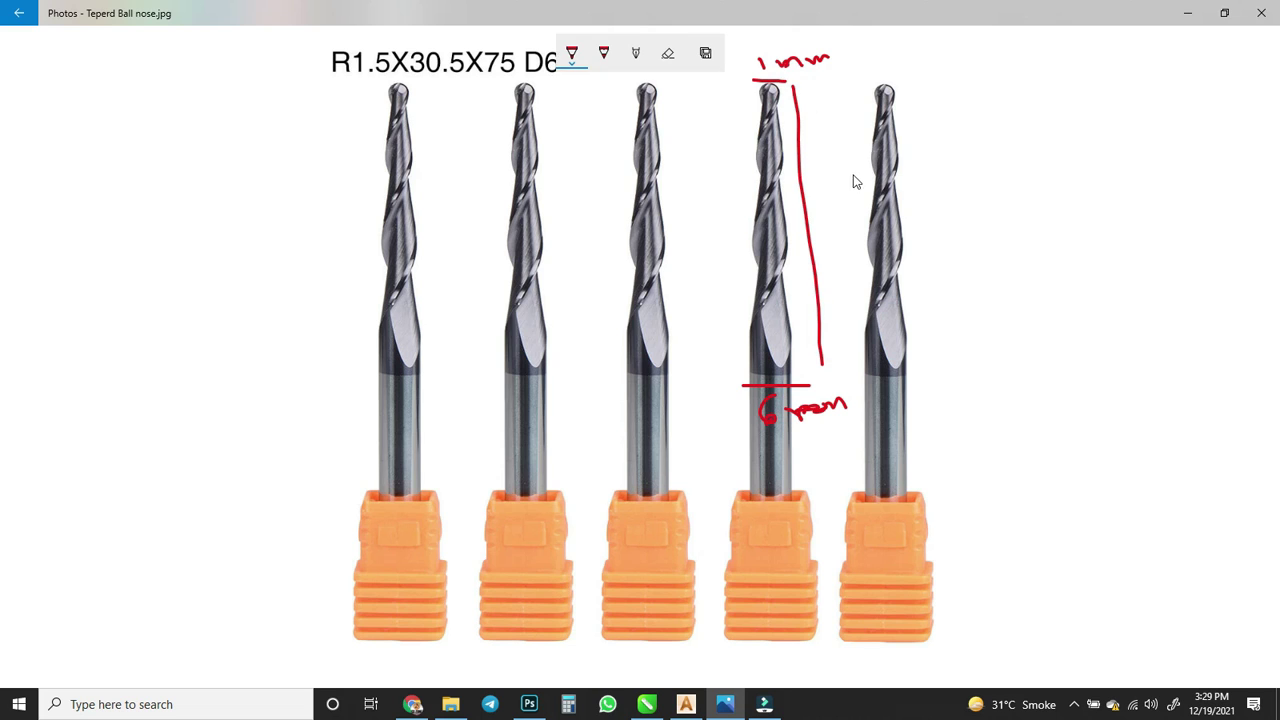
{"action": "mouse_move", "coordinate": [823, 183]}
{"action": "left_mouse_down"}
{"action": "mouse_move", "coordinate": [817, 200]}
{"action": "mouse_move", "coordinate": [849, 210]}
{"action": "mouse_move", "coordinate": [828, 254]}
{"action": "mouse_move", "coordinate": [878, 223]}
{"action": "left_mouse_up"}
Mark the middle cutter's tip as 3 mm and its shank as 6 mm in red pen
{"action": "left_click_drag", "start_coordinate": [629, 84], "coordinate": [675, 85]}
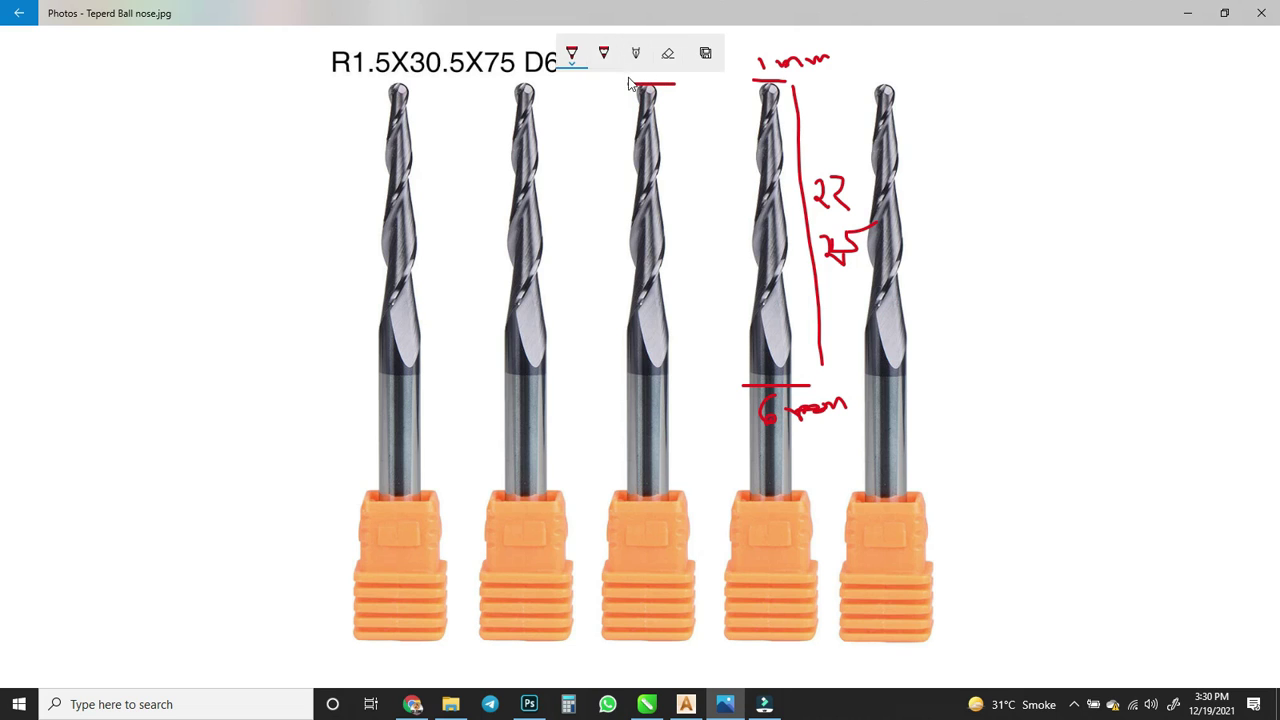
{"action": "mouse_move", "coordinate": [661, 101]}
{"action": "left_mouse_down"}
{"action": "mouse_move", "coordinate": [681, 122]}
{"action": "mouse_move", "coordinate": [738, 114]}
{"action": "left_mouse_up"}
{"action": "mouse_move", "coordinate": [617, 384]}
{"action": "left_mouse_down"}
{"action": "mouse_move", "coordinate": [684, 388]}
{"action": "mouse_move", "coordinate": [658, 431]}
{"action": "mouse_move", "coordinate": [646, 417]}
{"action": "mouse_move", "coordinate": [716, 403]}
{"action": "left_mouse_up"}
{"action": "left_click_drag", "start_coordinate": [722, 412], "coordinate": [740, 402]}
Draw length lines along and beside the middle cutter and write its length values, including 23 and 30
{"action": "left_click_drag", "start_coordinate": [734, 164], "coordinate": [757, 293]}
{"action": "left_click_drag", "start_coordinate": [704, 177], "coordinate": [713, 338]}
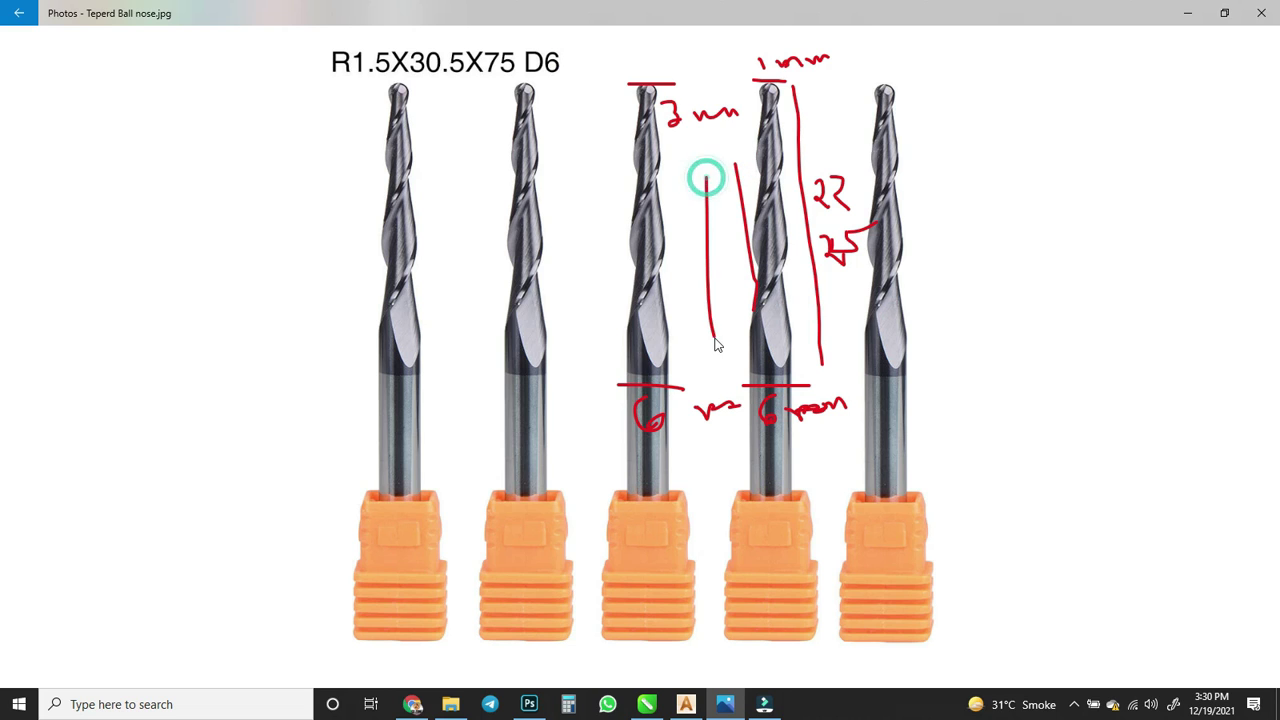
{"action": "mouse_move", "coordinate": [671, 243]}
{"action": "left_mouse_down"}
{"action": "mouse_move", "coordinate": [690, 262]}
{"action": "mouse_move", "coordinate": [694, 305]}
{"action": "left_mouse_up"}
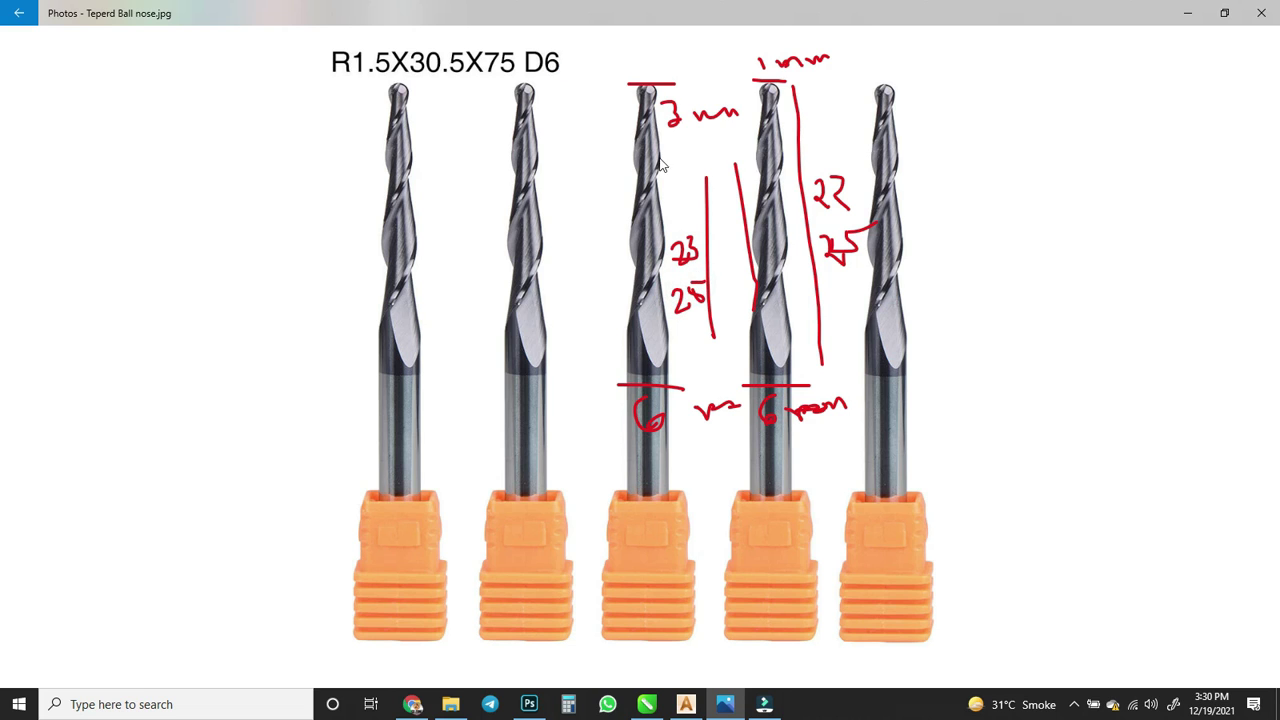
{"action": "left_click_drag", "start_coordinate": [640, 88], "coordinate": [634, 386]}
{"action": "left_click_drag", "start_coordinate": [600, 200], "coordinate": [594, 260]}
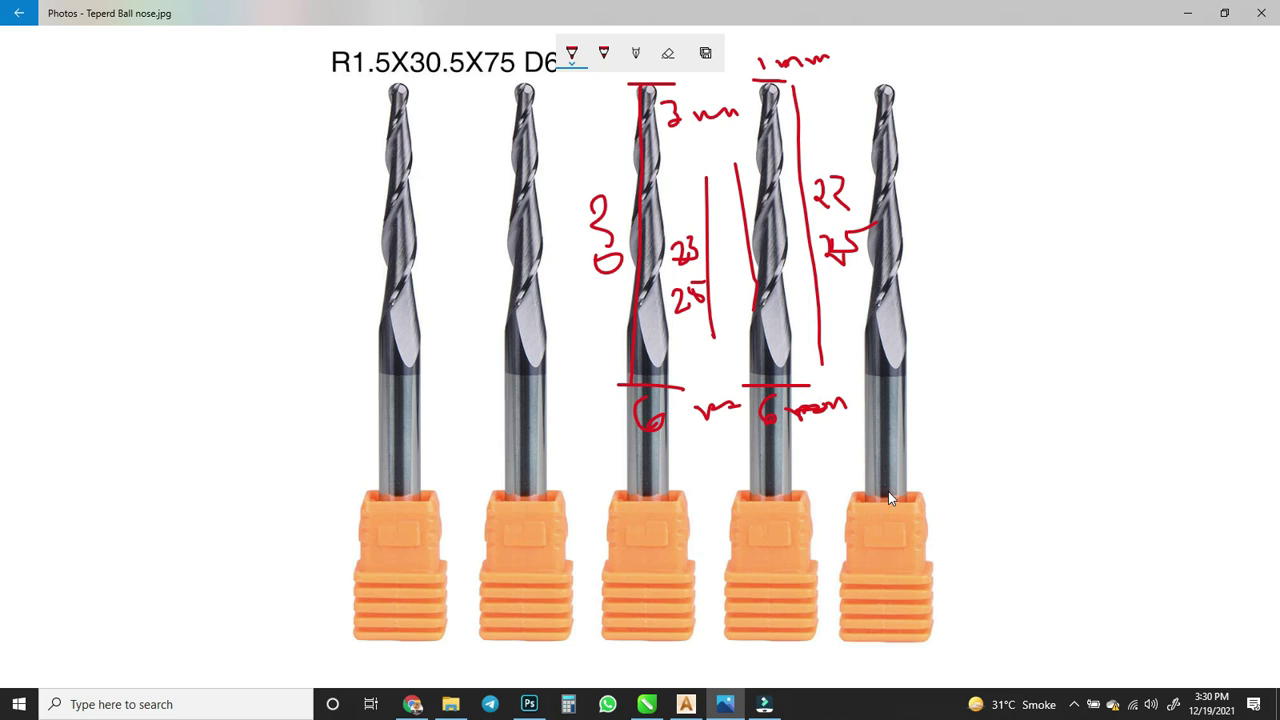
Switch to Autodesk ArtCAM and open the Tool Database, dismissing the message notifications and moving the dialog aside
{"action": "left_click", "coordinate": [686, 704]}
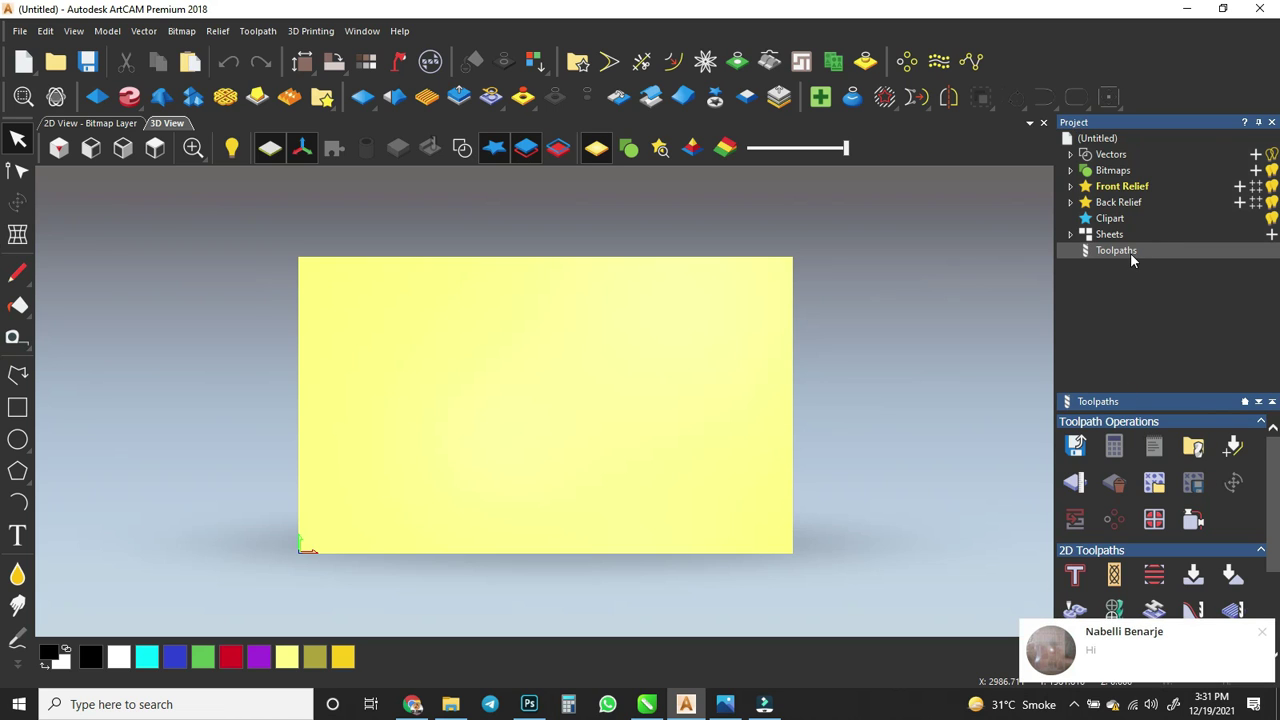
{"action": "left_click", "coordinate": [1262, 632]}
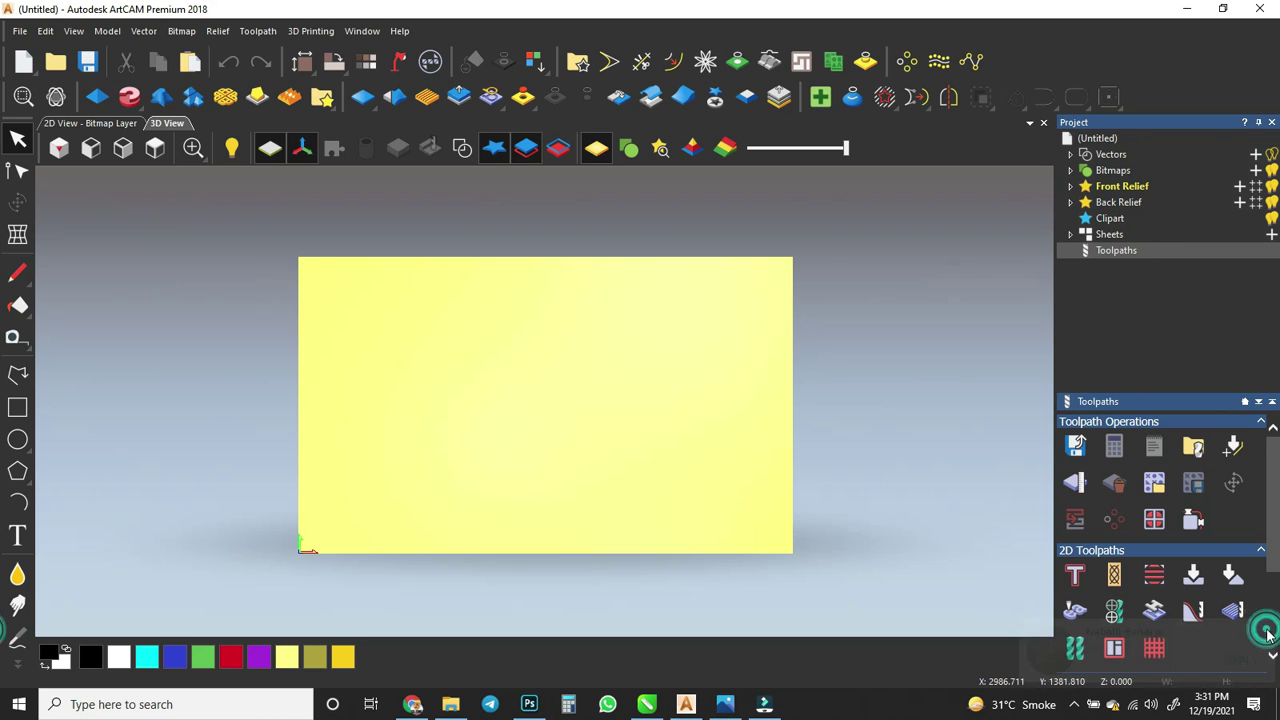
{"action": "left_click", "coordinate": [1195, 448]}
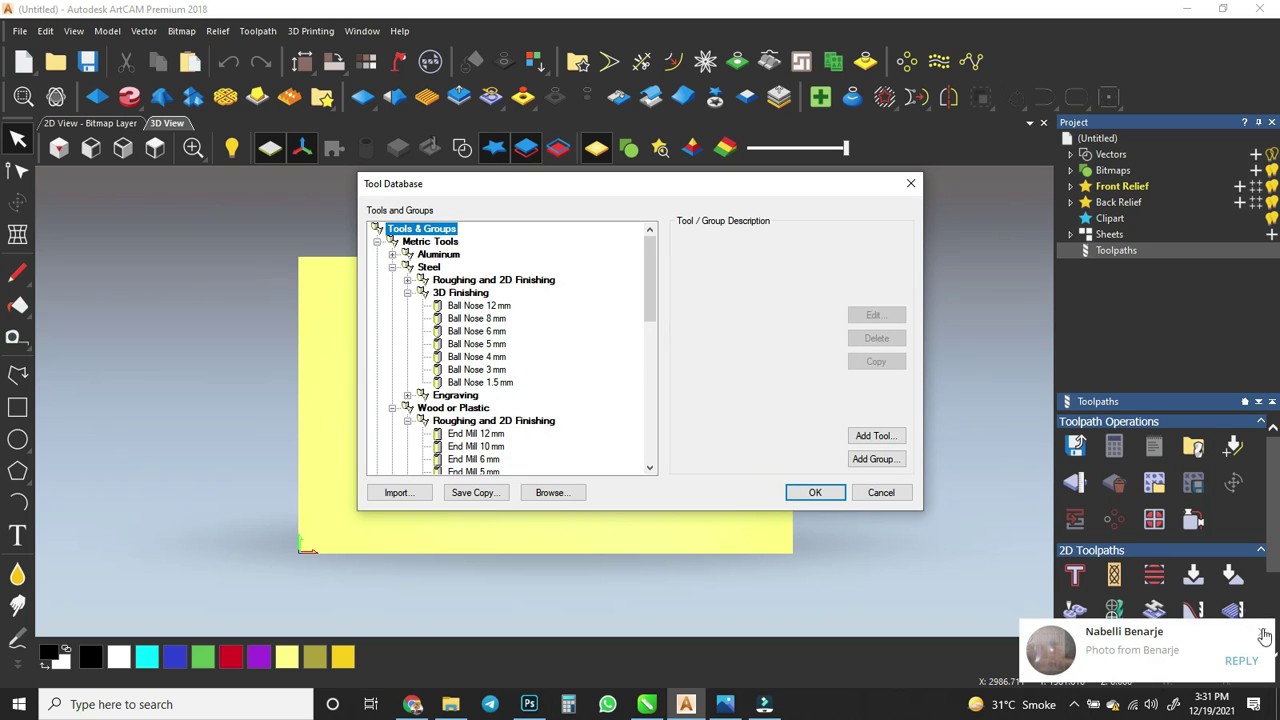
{"action": "left_click", "coordinate": [1262, 636]}
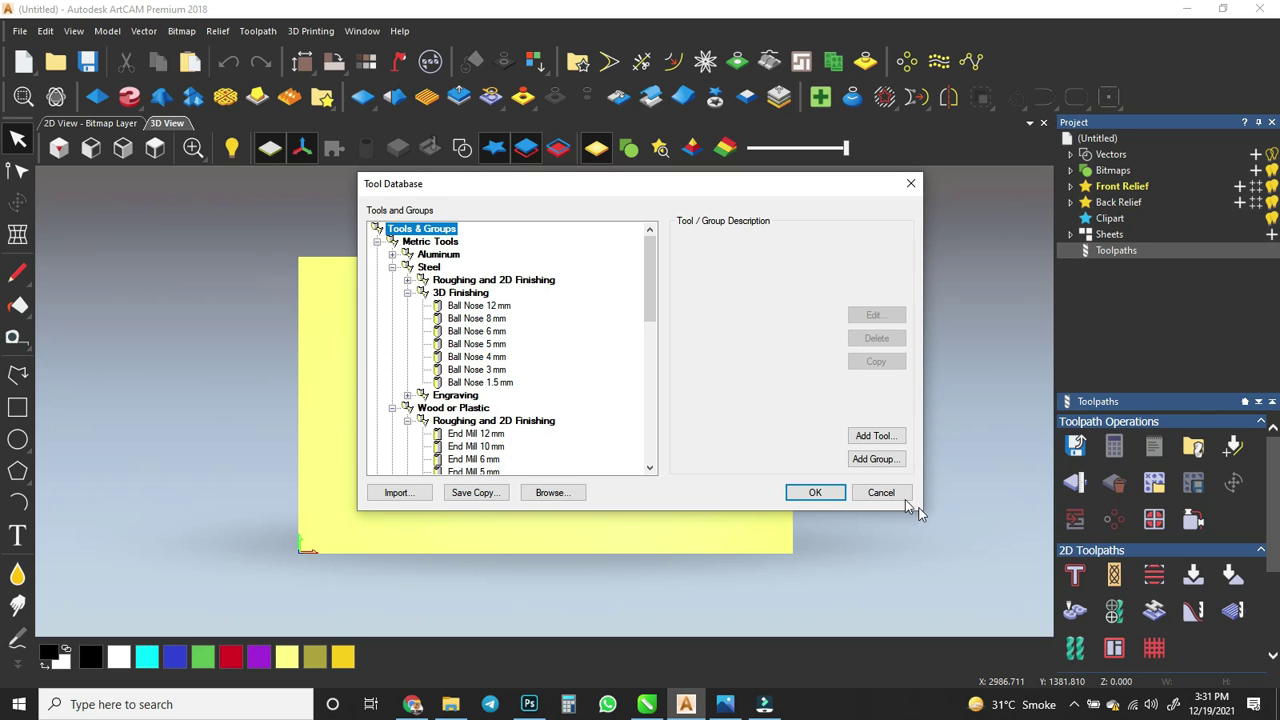
{"action": "left_click_drag", "start_coordinate": [436, 189], "coordinate": [357, 197]}
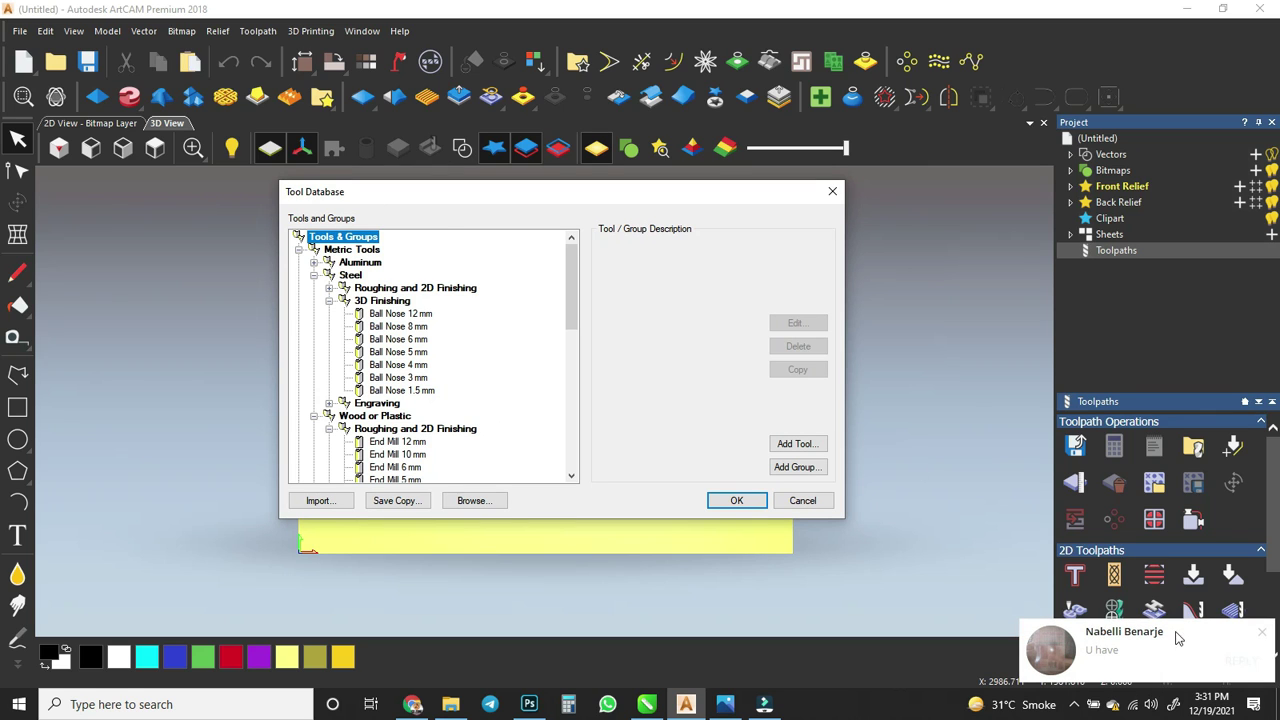
{"action": "left_click", "coordinate": [1262, 633]}
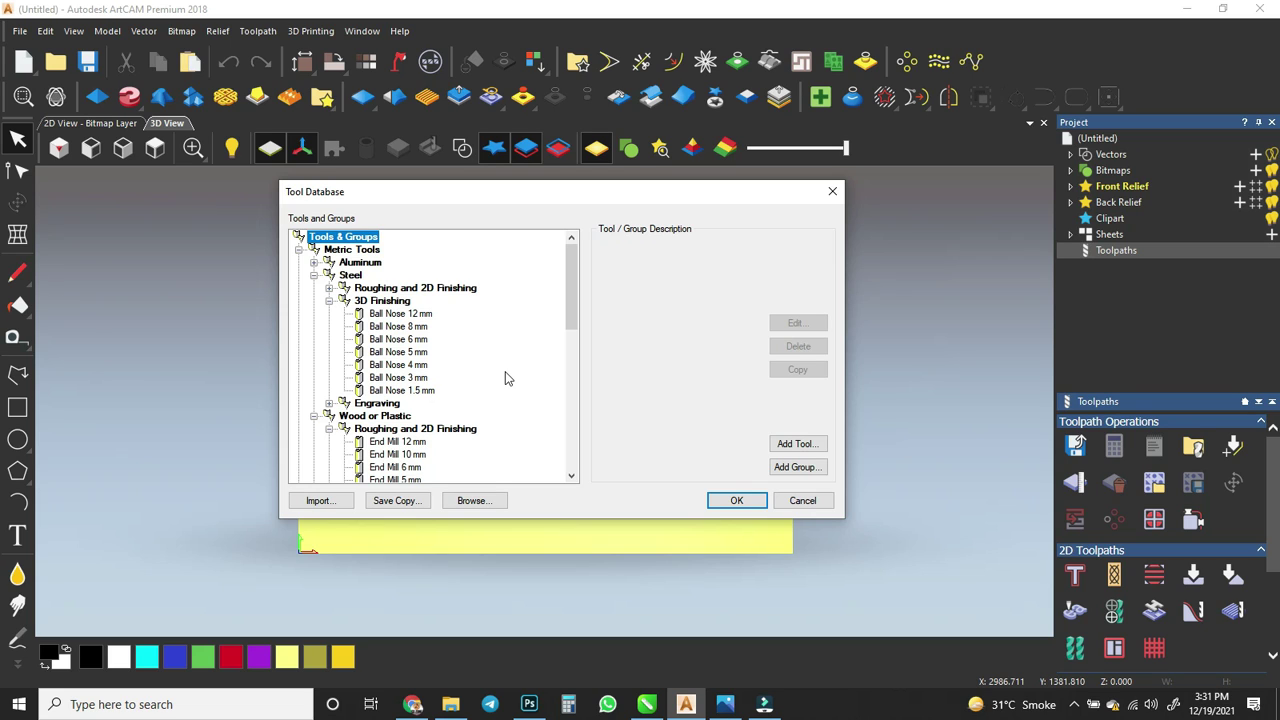
Start importing a tool database and browse to Local Disk (C:)
{"action": "left_click", "coordinate": [321, 501]}
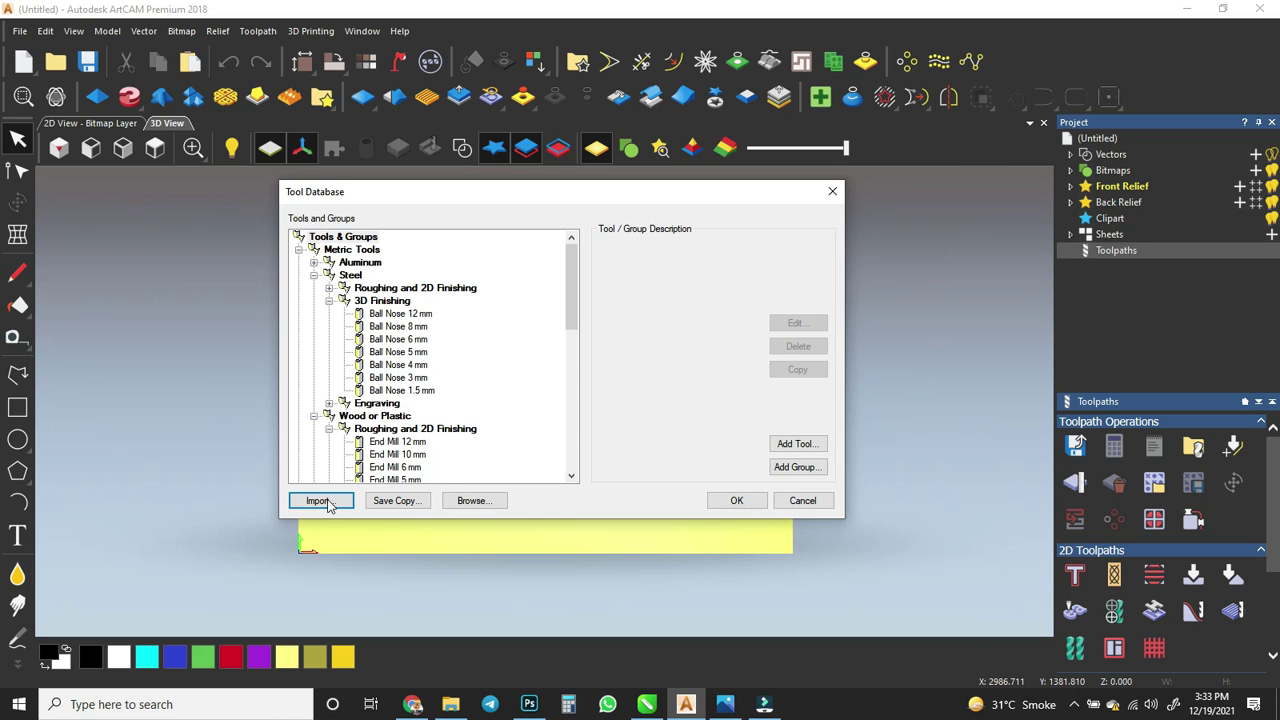
{"action": "left_click", "coordinate": [321, 501]}
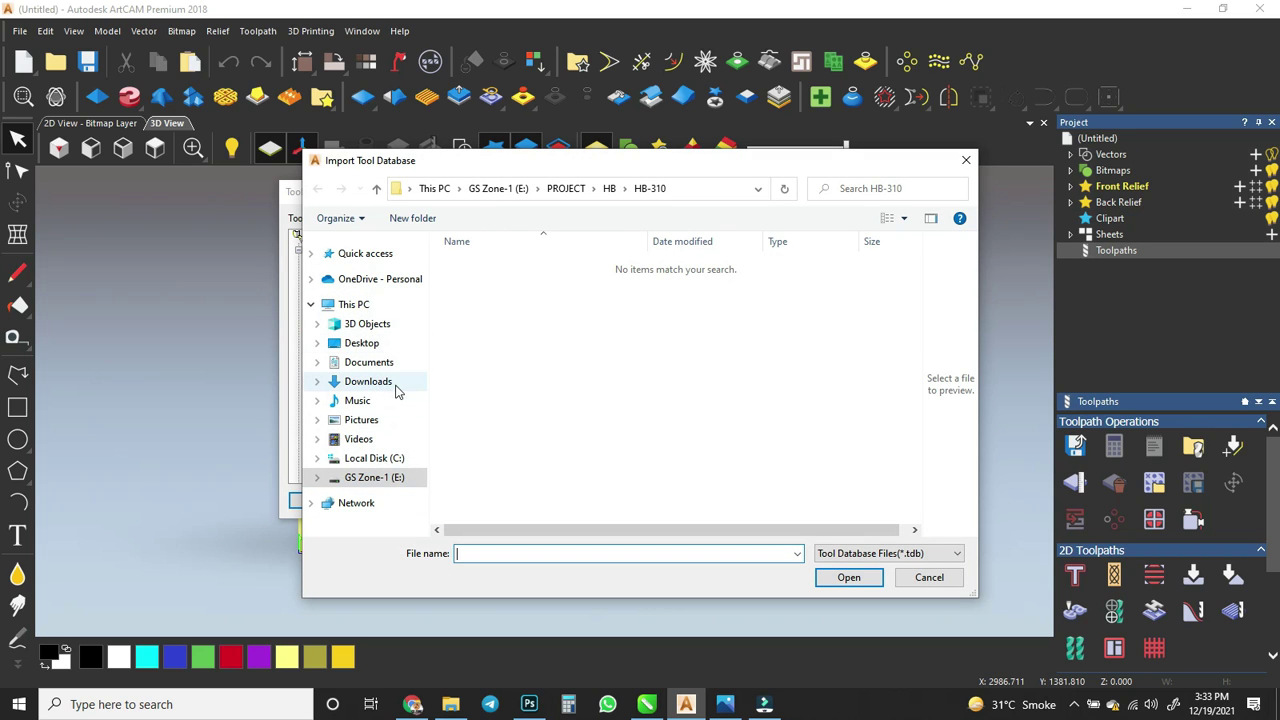
{"action": "left_click", "coordinate": [400, 461]}
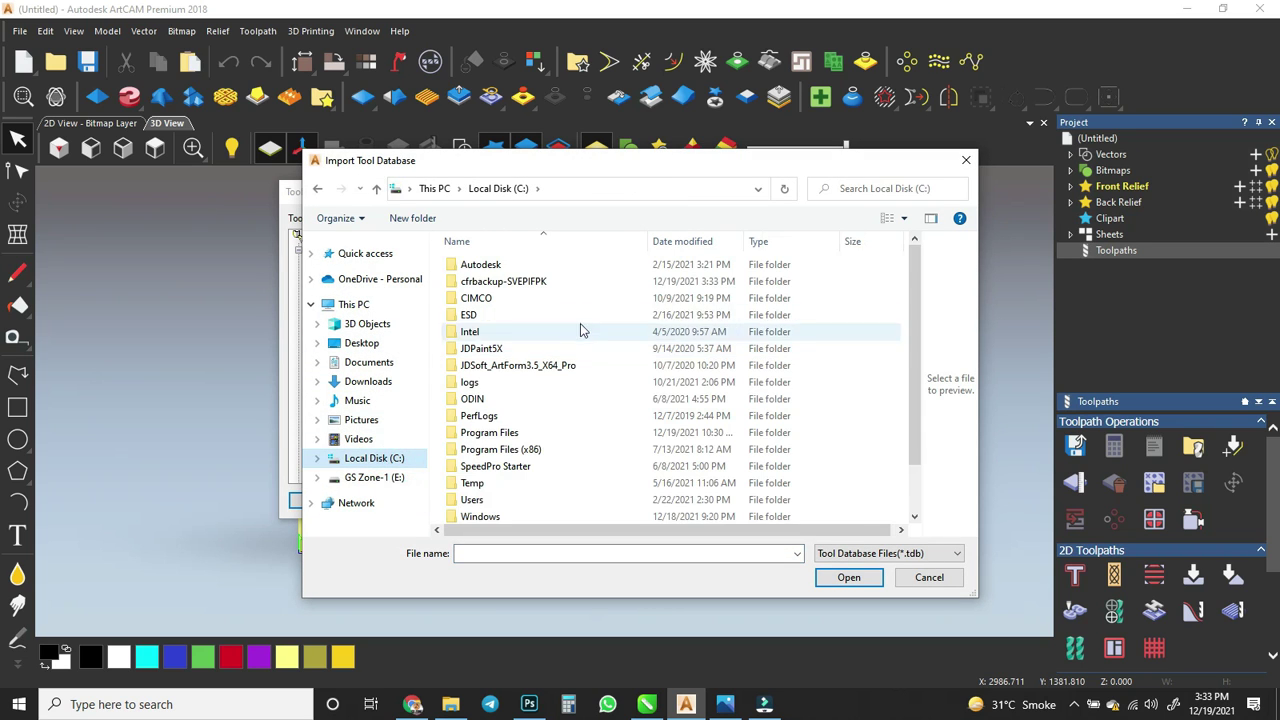
{"action": "scroll", "coordinate": [575, 485], "scroll_direction": "down", "scroll_amount": 1}
{"action": "scroll", "coordinate": [568, 460], "scroll_direction": "up", "scroll_amount": 1}
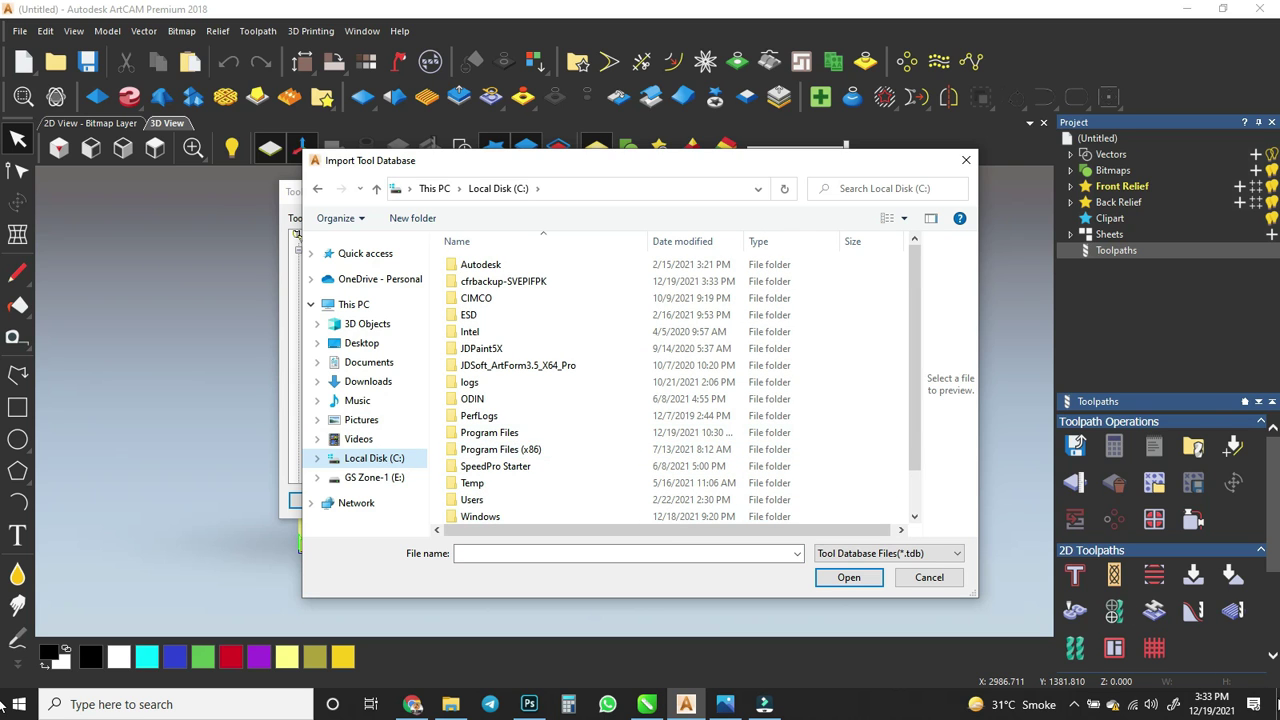
Open the file location of the Autodesk ArtCAM Premium 2018 desktop shortcut and copy the Exec folder path
{"action": "left_click", "coordinate": [1277, 704]}
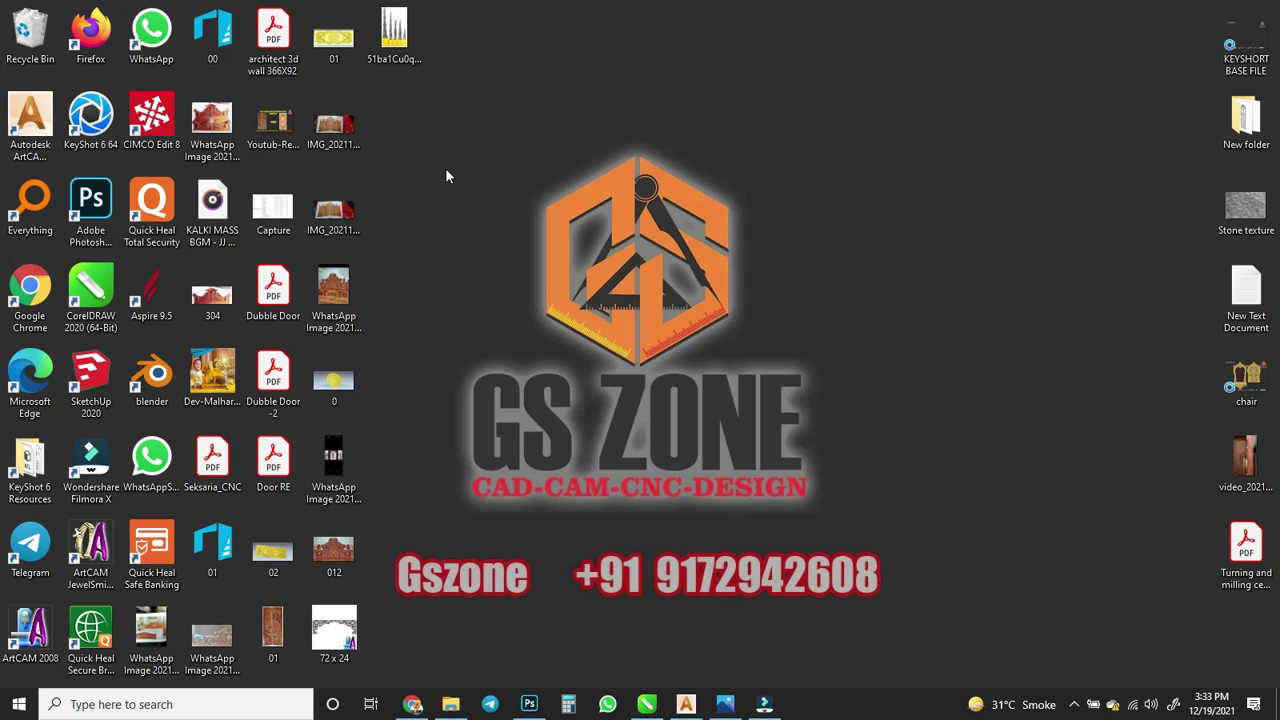
{"action": "left_click", "coordinate": [32, 137]}
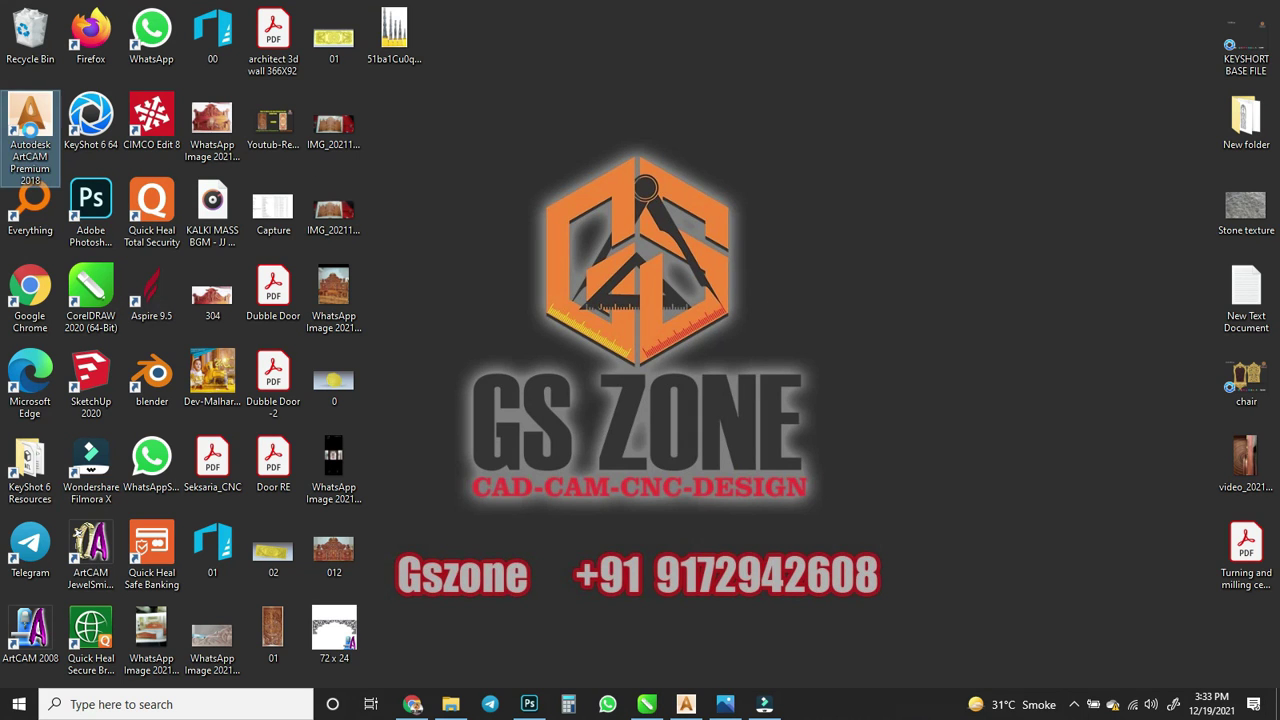
{"action": "right_click", "coordinate": [32, 135]}
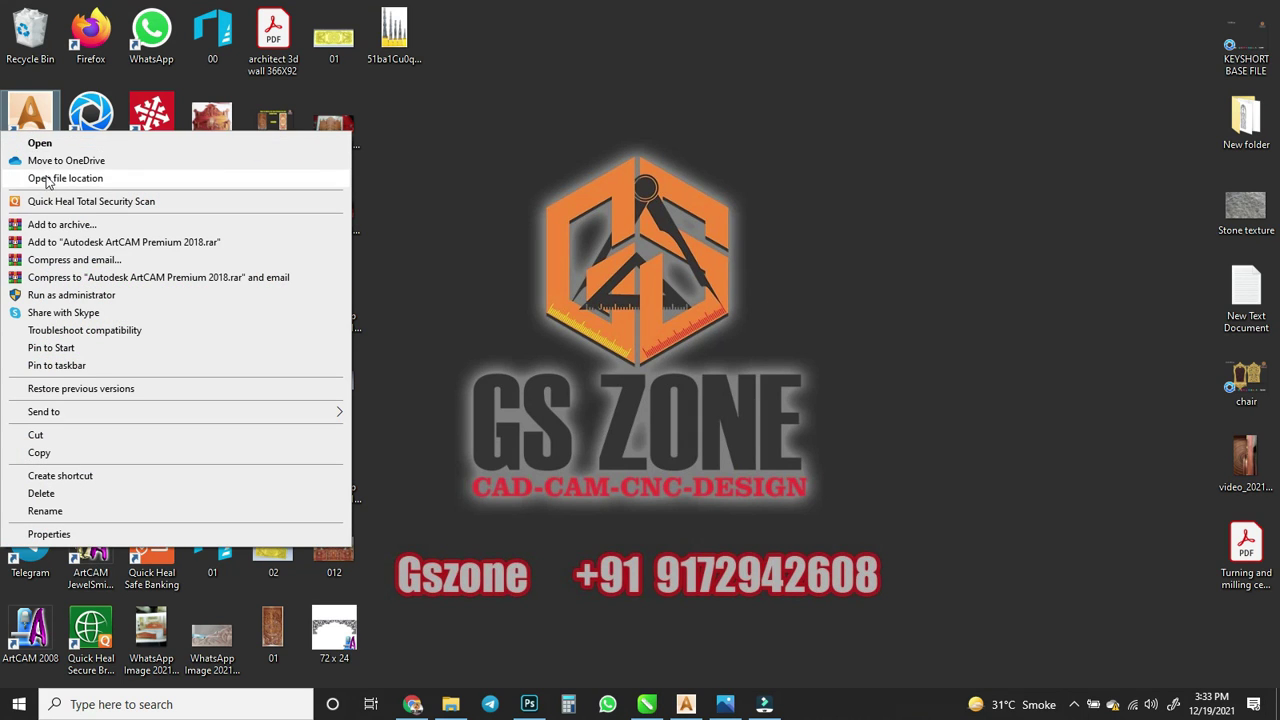
{"action": "left_click", "coordinate": [48, 180]}
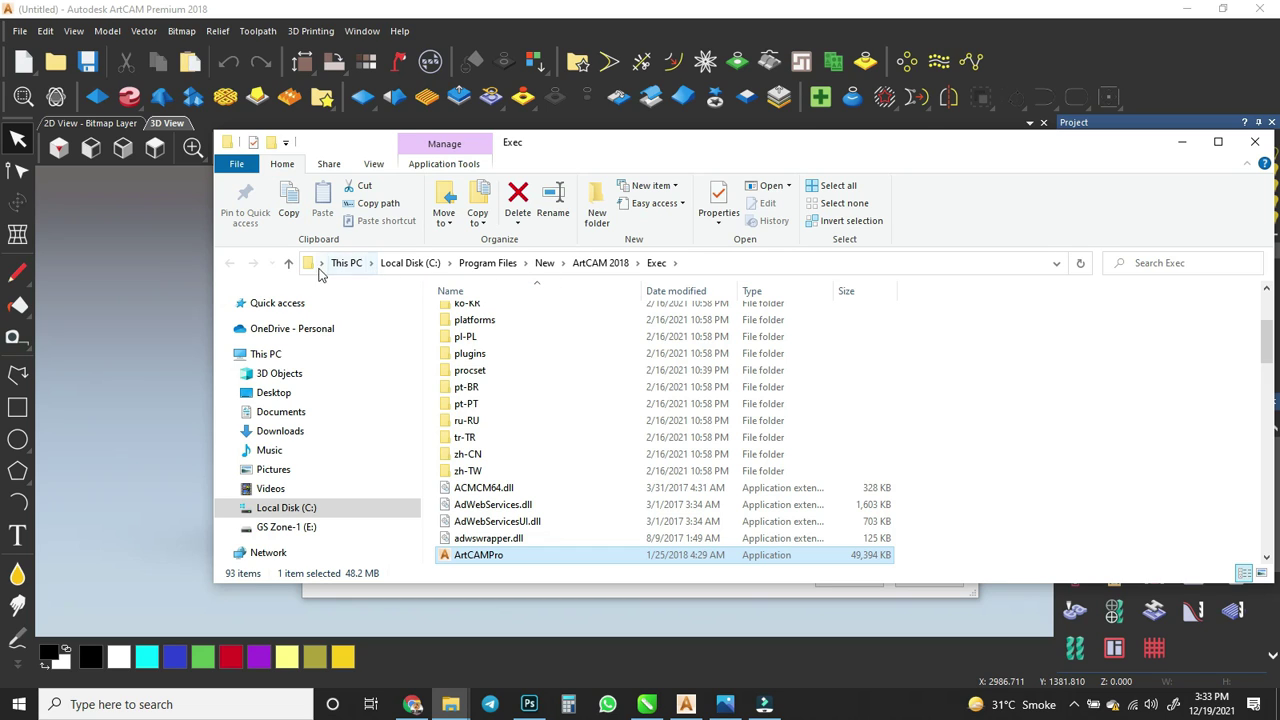
{"action": "left_click", "coordinate": [717, 263]}
{"action": "key", "text": "ctrl+c"}
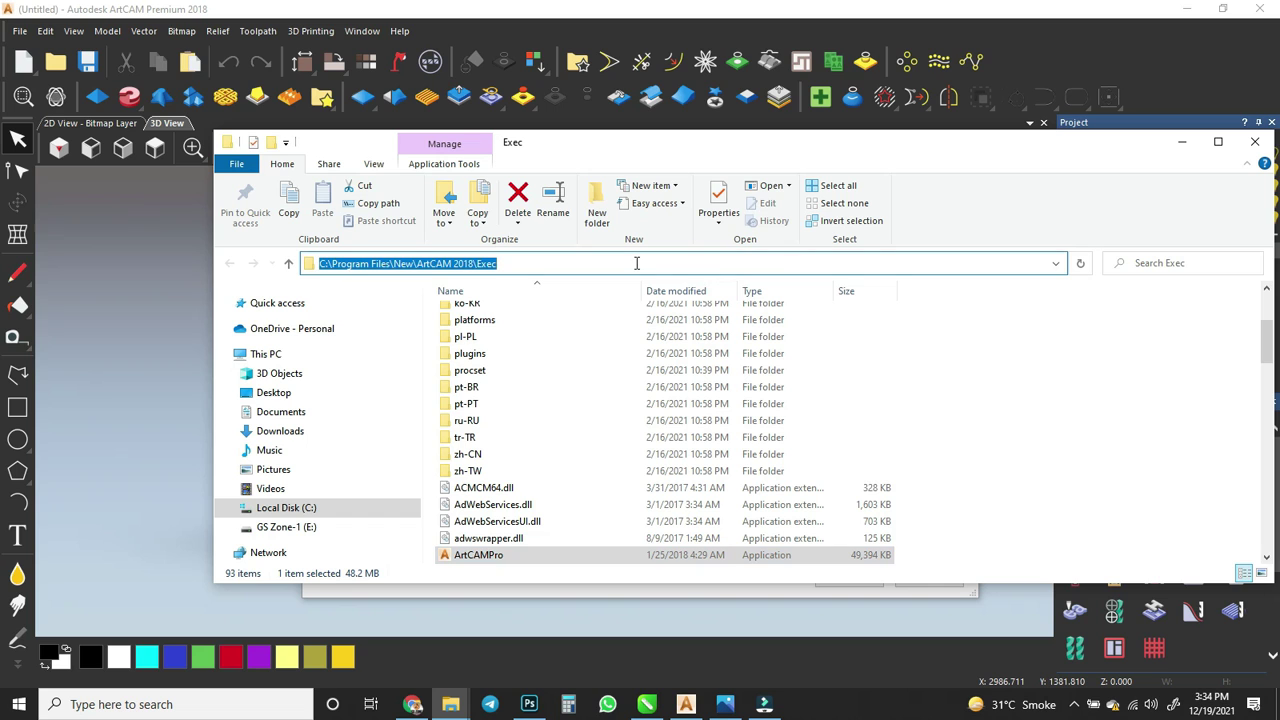
Go to the copied ArtCAM 2018 Exec path in the import dialog, select tool_database_2015.tdb and cancel the import
{"action": "left_click", "coordinate": [686, 704]}
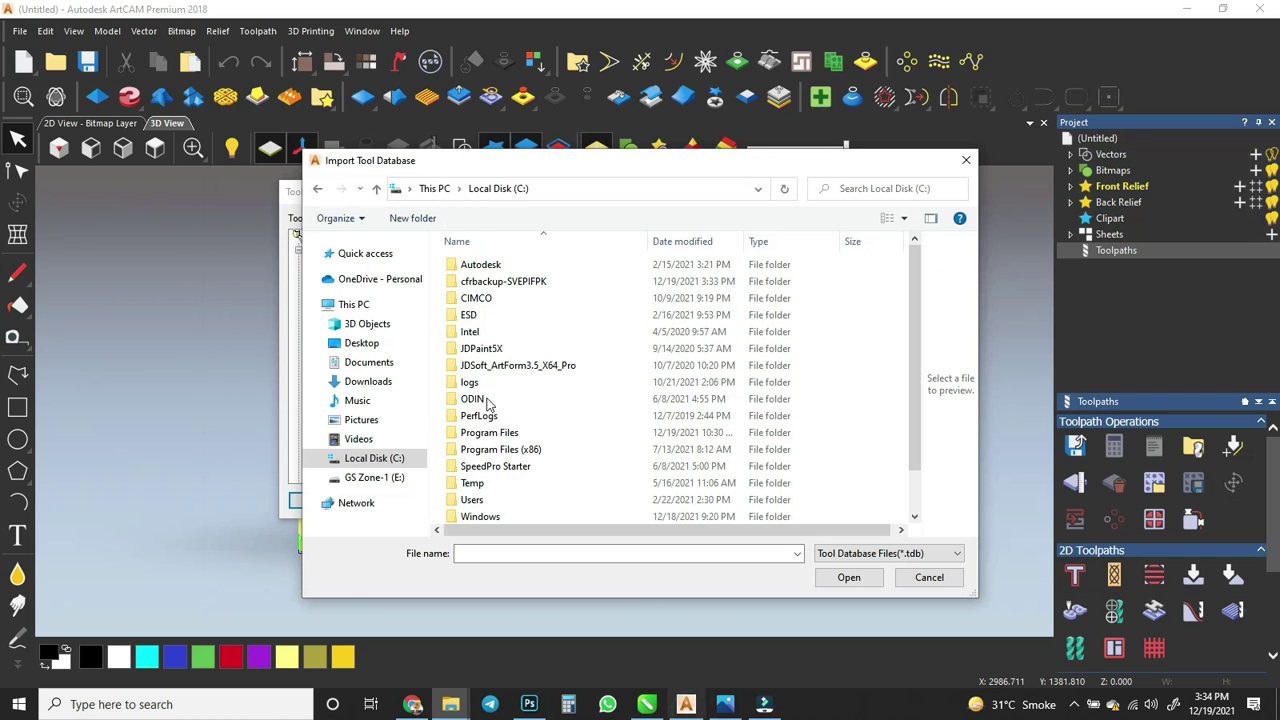
{"action": "left_click", "coordinate": [545, 189]}
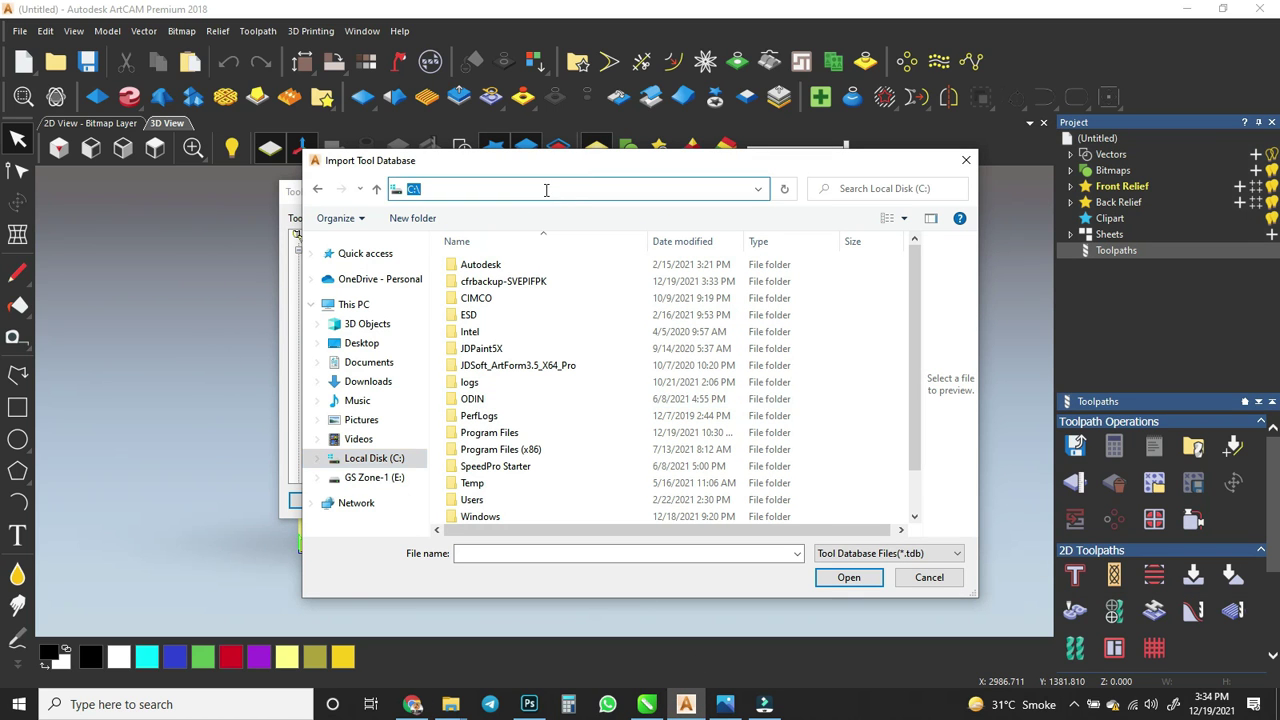
{"action": "key", "text": "ctrl+v"}
{"action": "key", "text": "Return"}
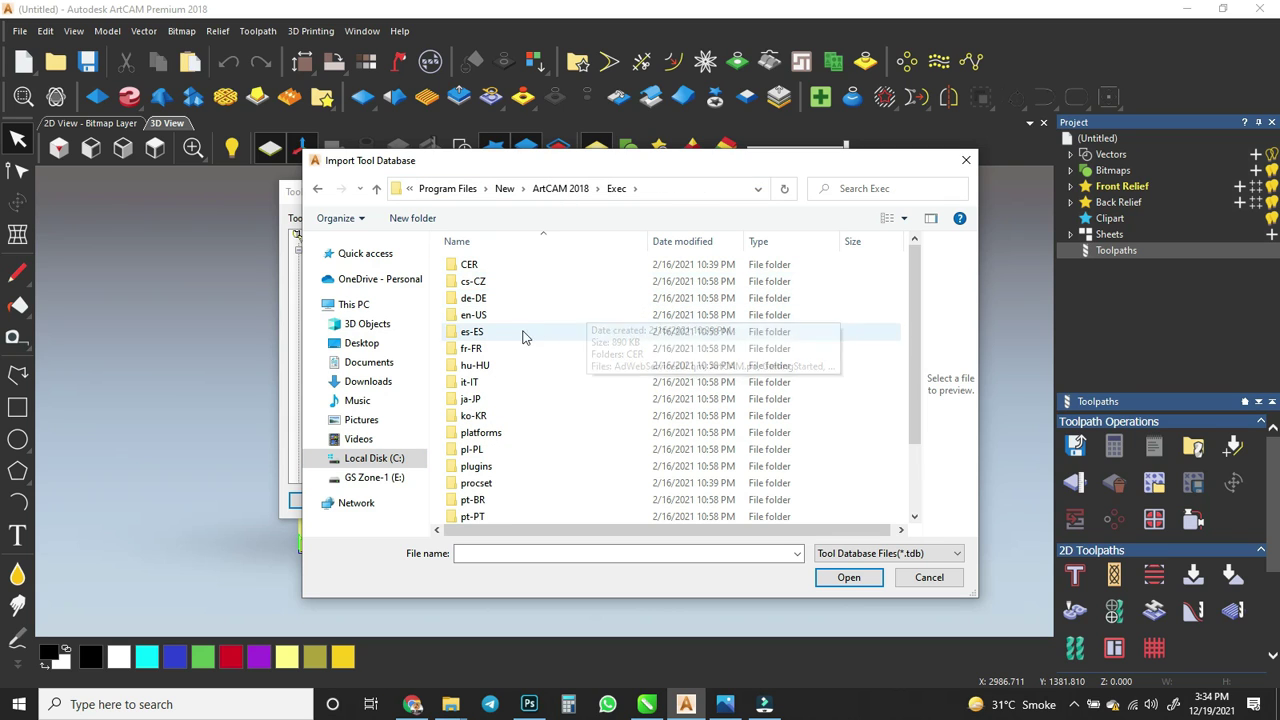
{"action": "scroll", "coordinate": [565, 355], "scroll_direction": "down", "scroll_amount": 2}
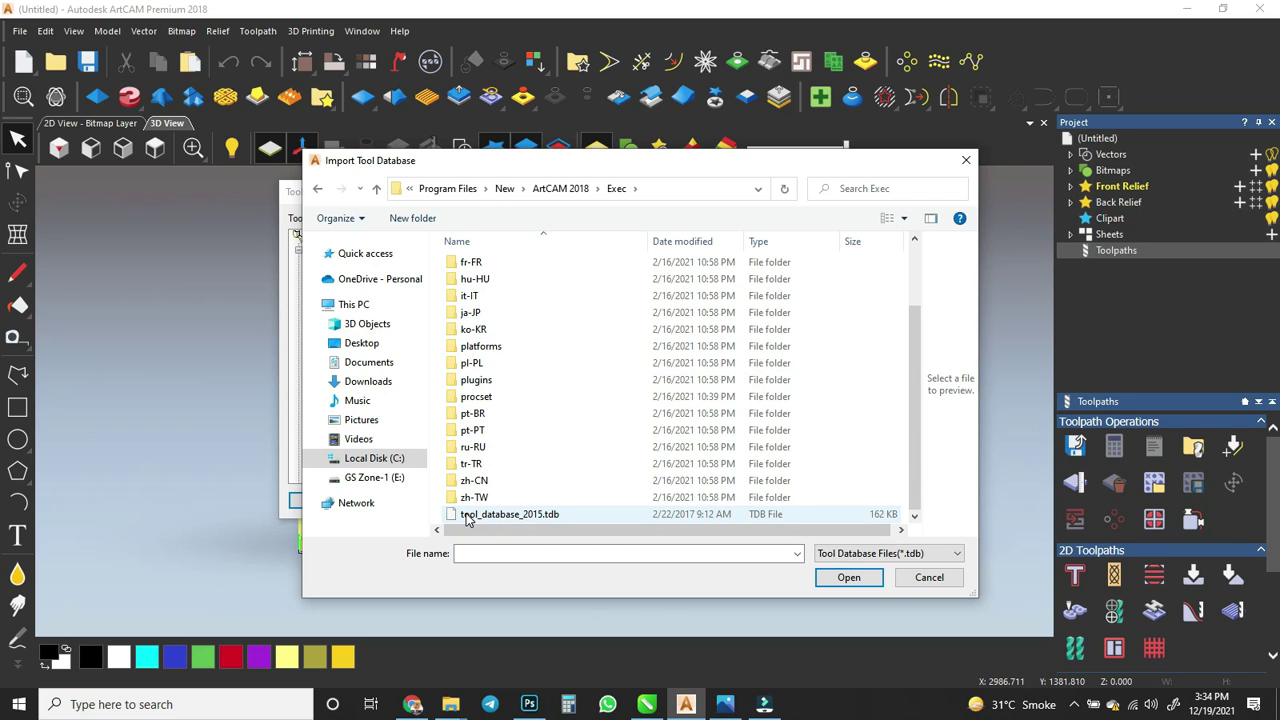
{"action": "left_click", "coordinate": [560, 514]}
{"action": "left_click", "coordinate": [930, 578]}
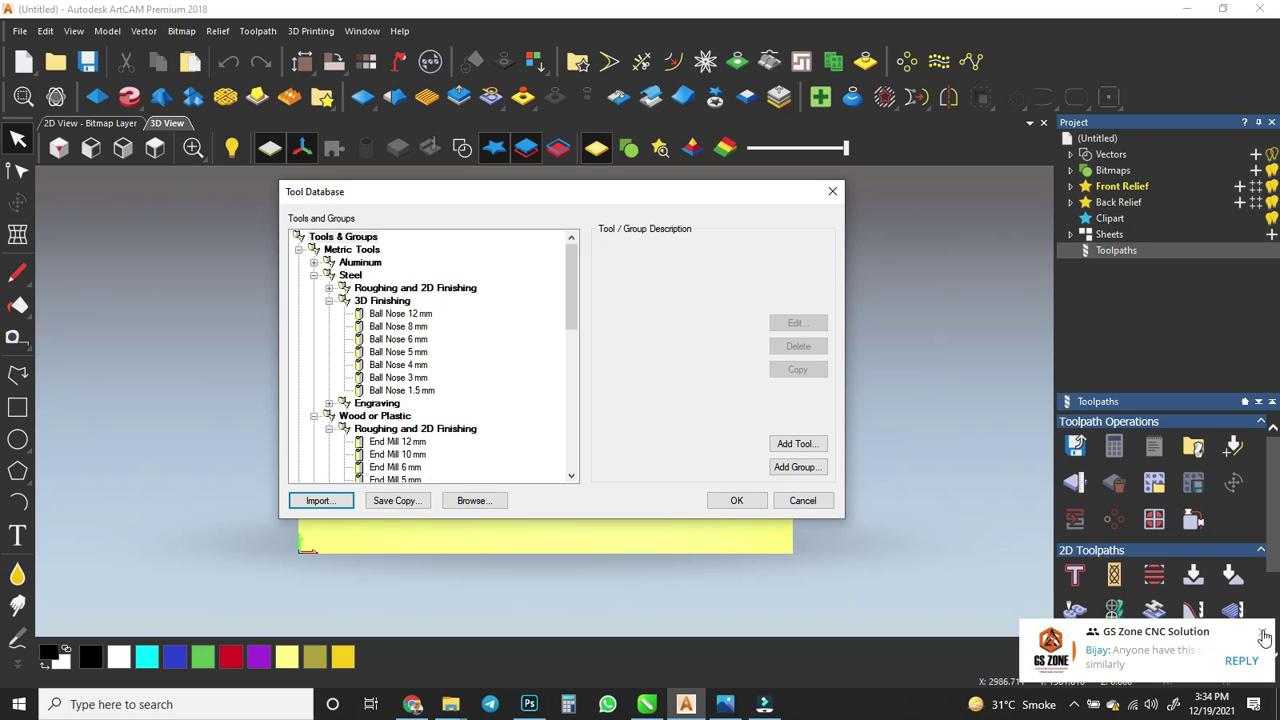
Review the annotated cutter dimensions in the tapered ball nose picture and return to the Tool Database
{"action": "left_click", "coordinate": [492, 416]}
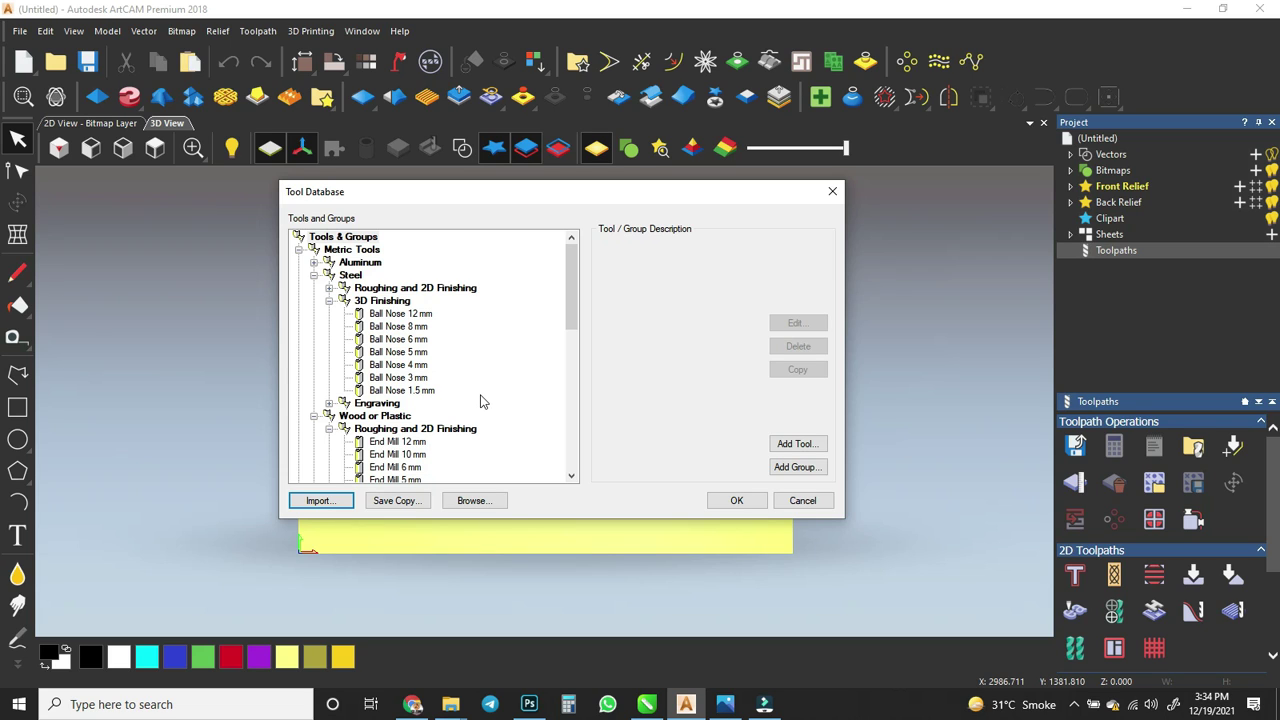
{"action": "left_click", "coordinate": [725, 704]}
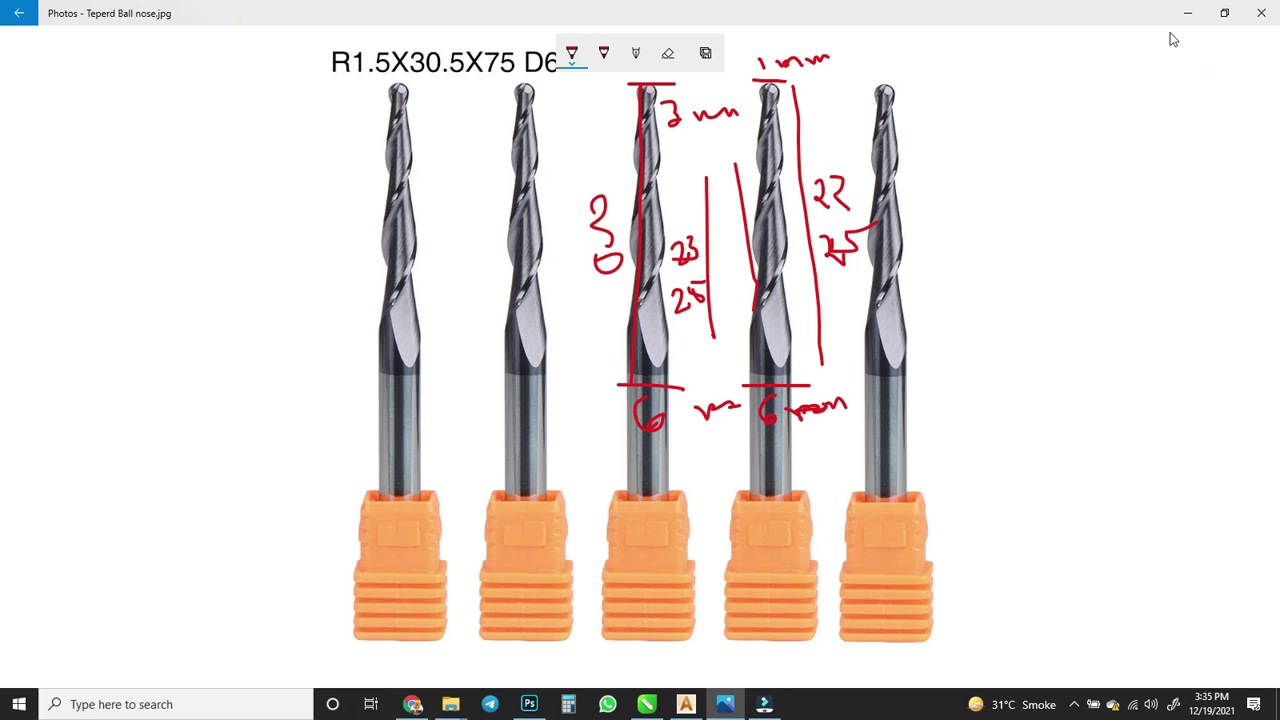
{"action": "left_click", "coordinate": [1187, 13]}
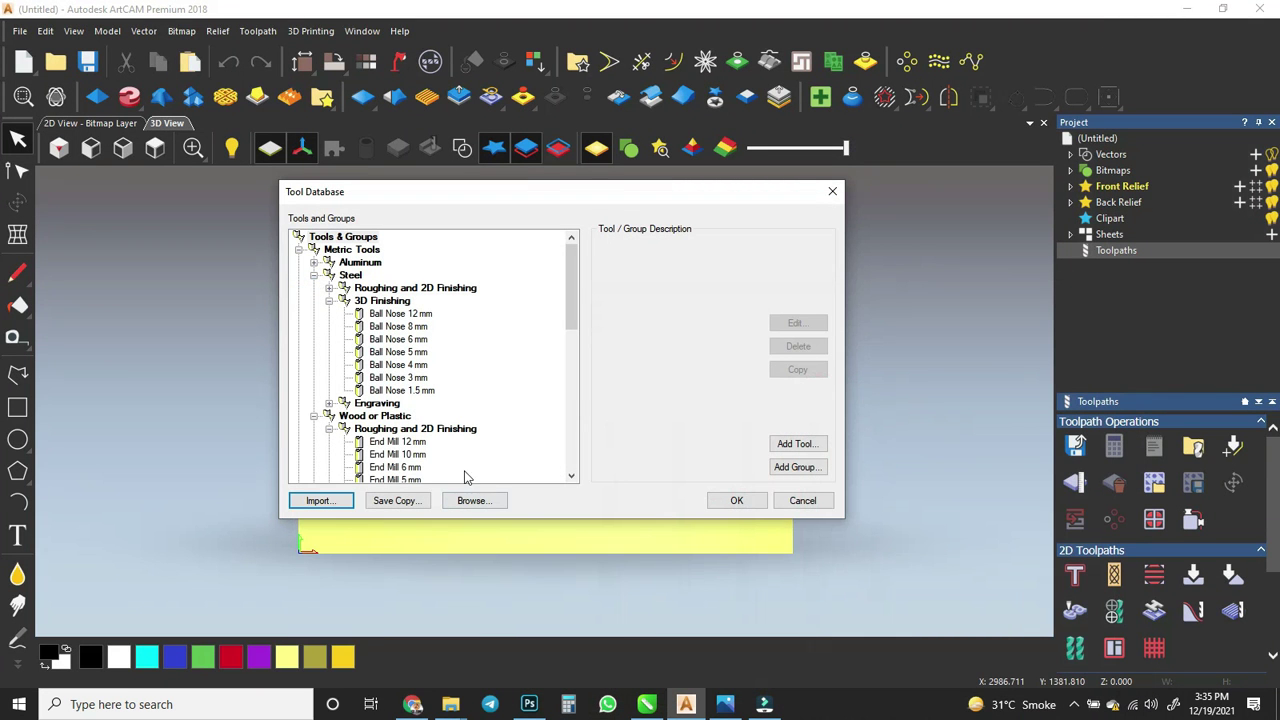
Start adding a new tool to the database and set its tool type to Radiused Engraving
{"action": "left_click", "coordinate": [798, 444]}
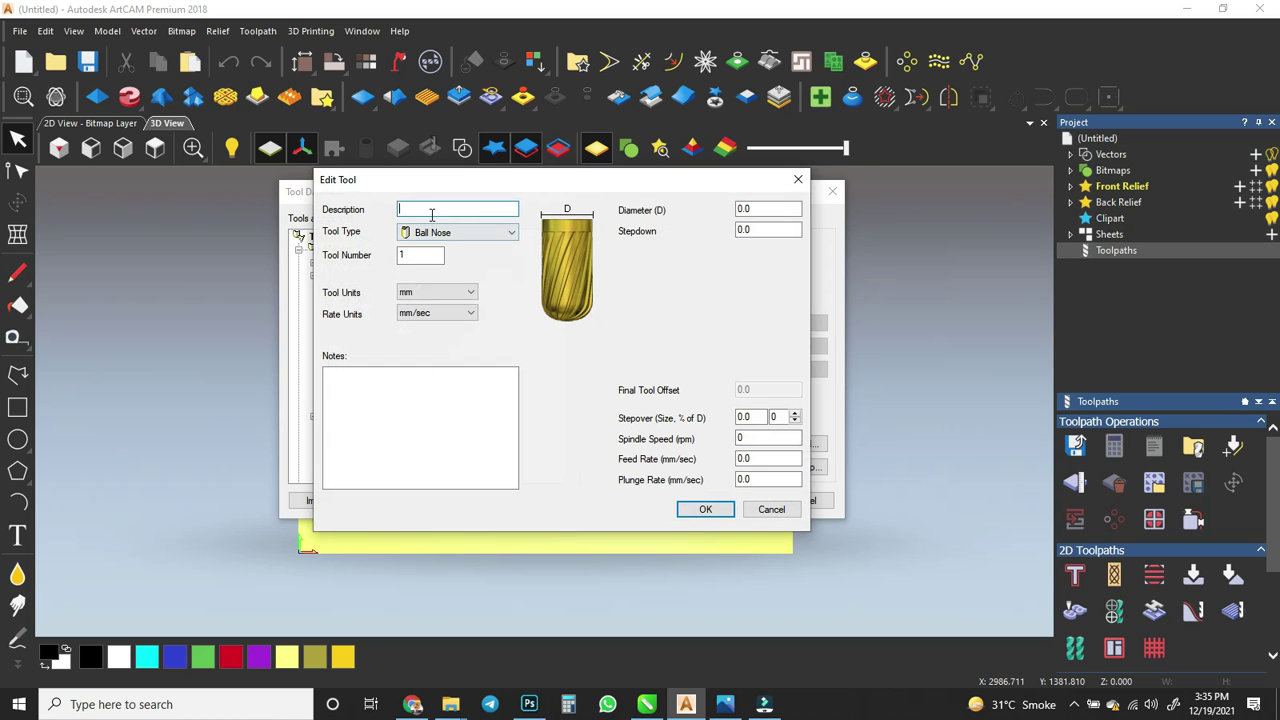
{"action": "left_click", "coordinate": [488, 234]}
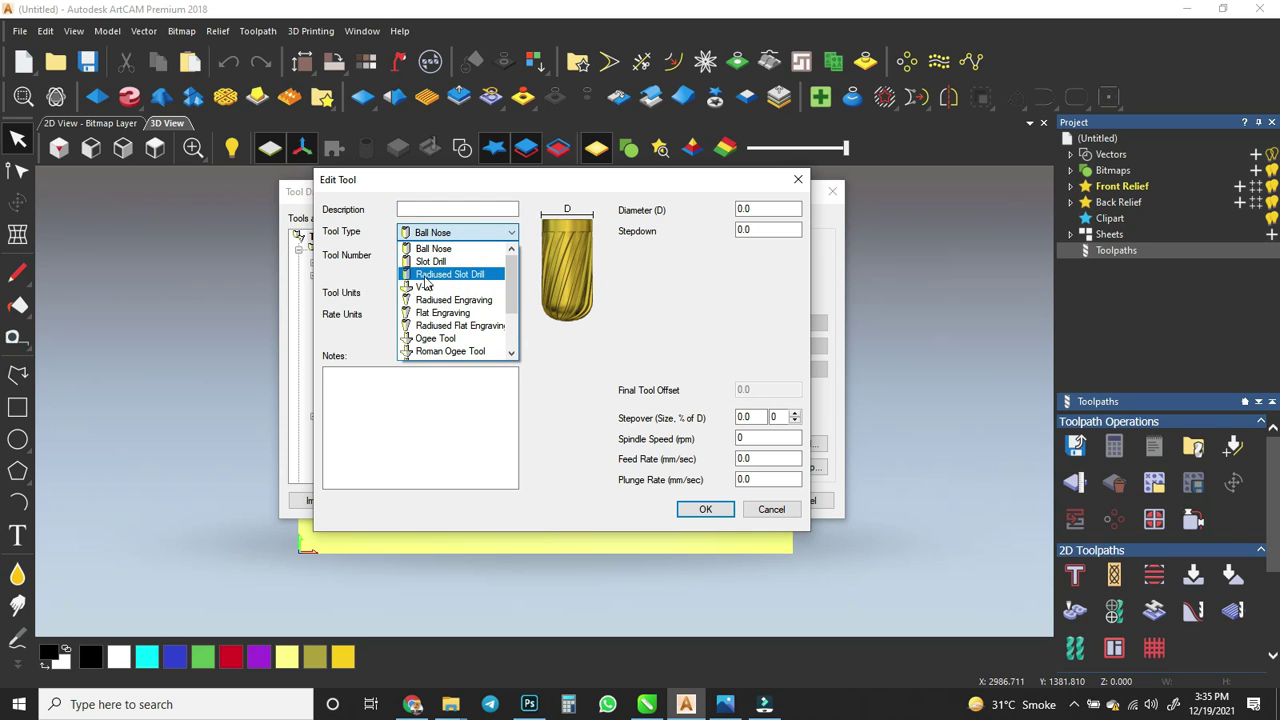
{"action": "left_click", "coordinate": [487, 301]}
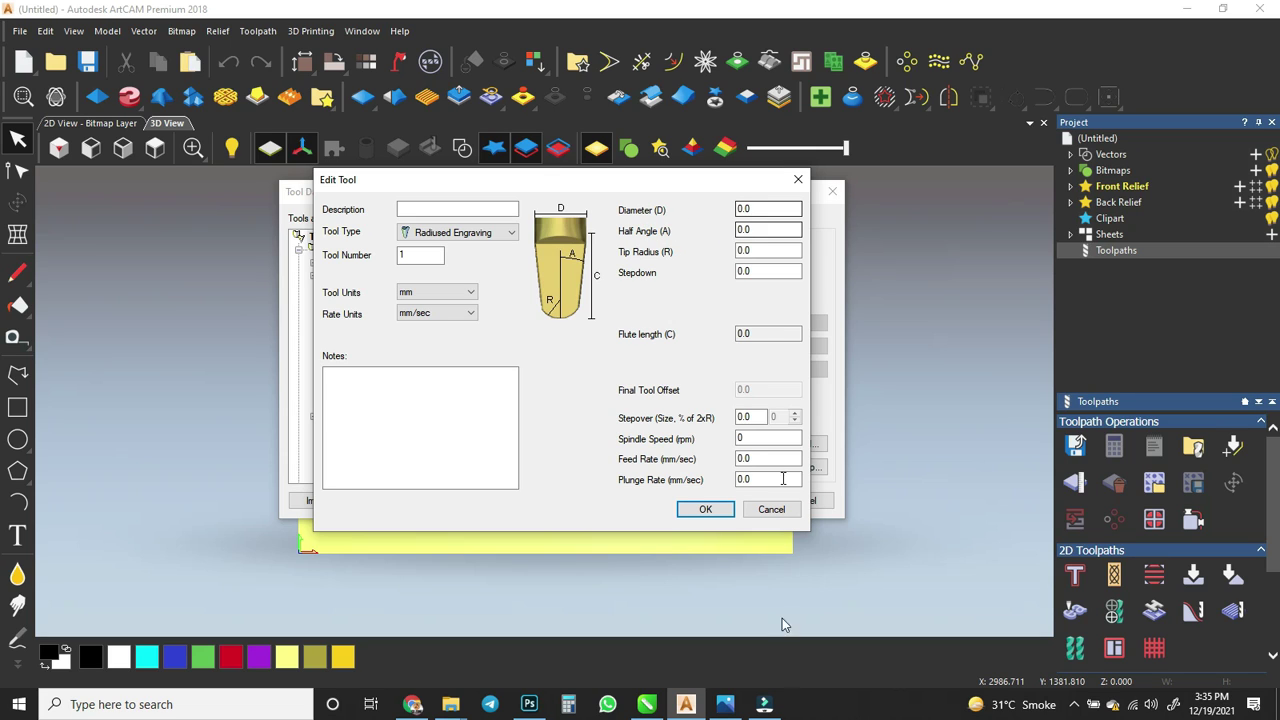
Check the annotated cutter picture, return to the new tool, and set its diameter to 6 mm and tip radius to 2 mm
{"action": "left_click", "coordinate": [725, 704]}
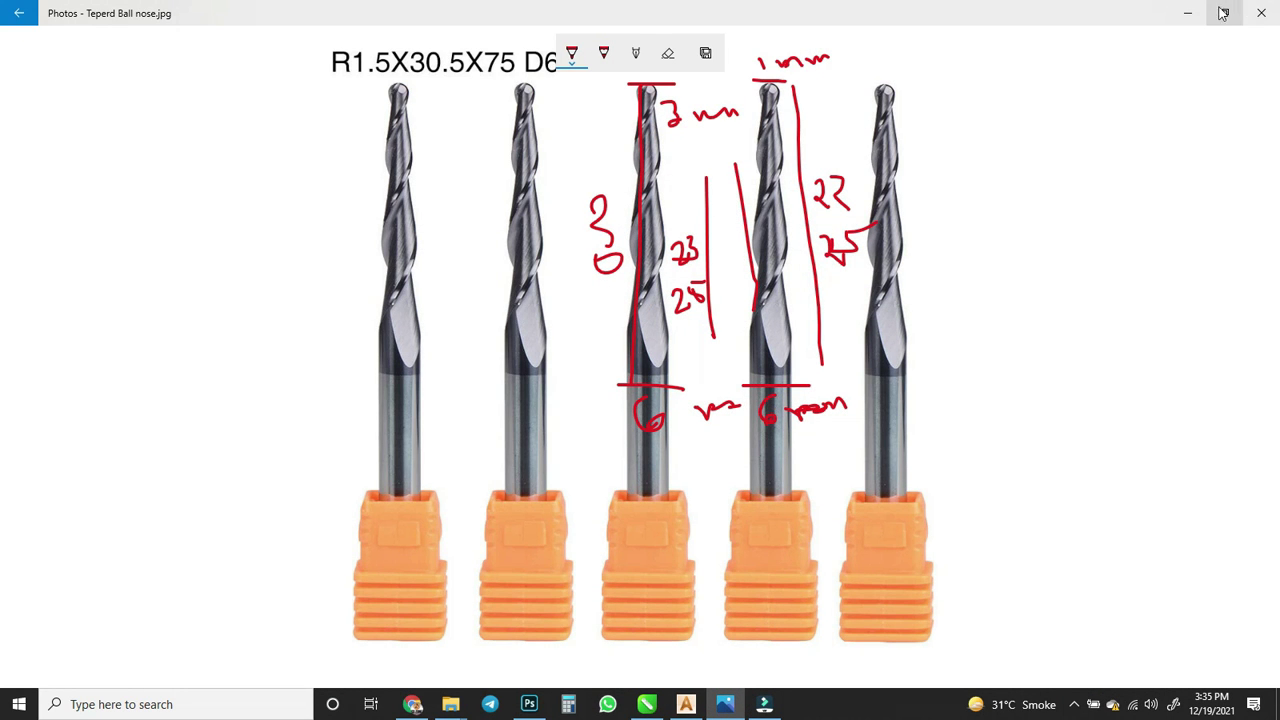
{"action": "left_click", "coordinate": [1187, 13]}
{"action": "double_click", "coordinate": [766, 209]}
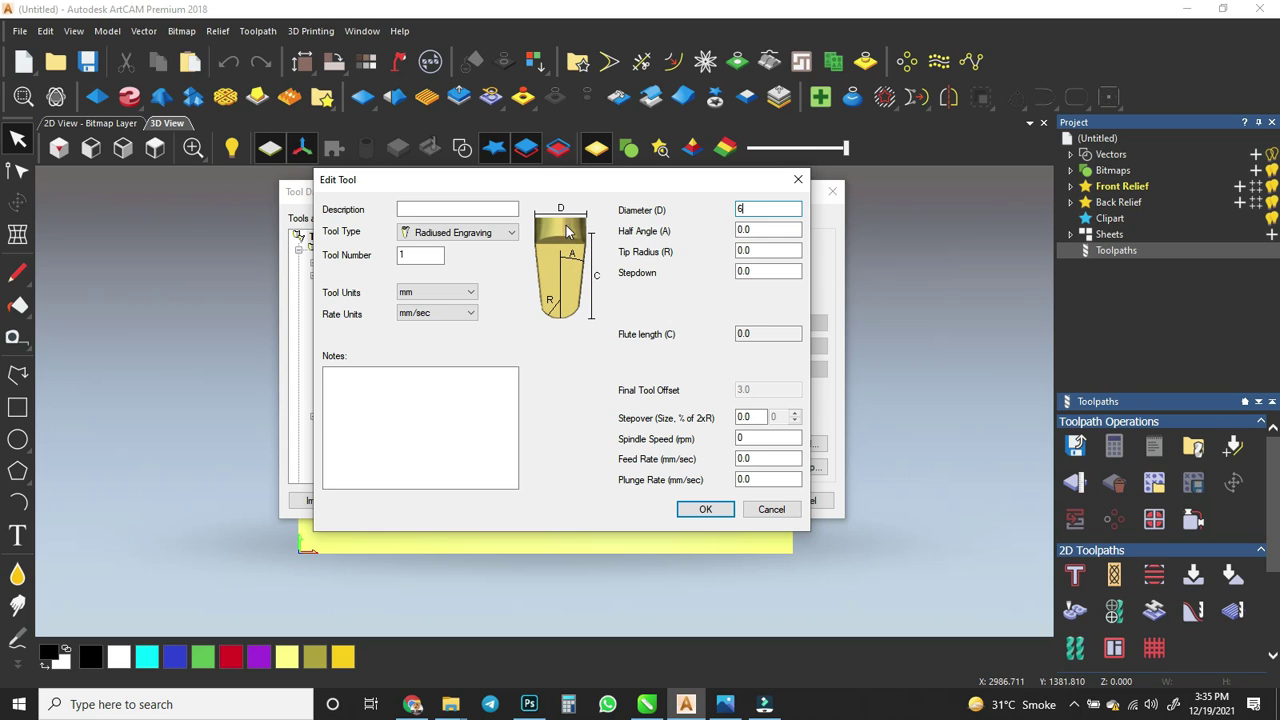
{"action": "left_click", "coordinate": [766, 251]}
{"action": "type", "text": "2"}
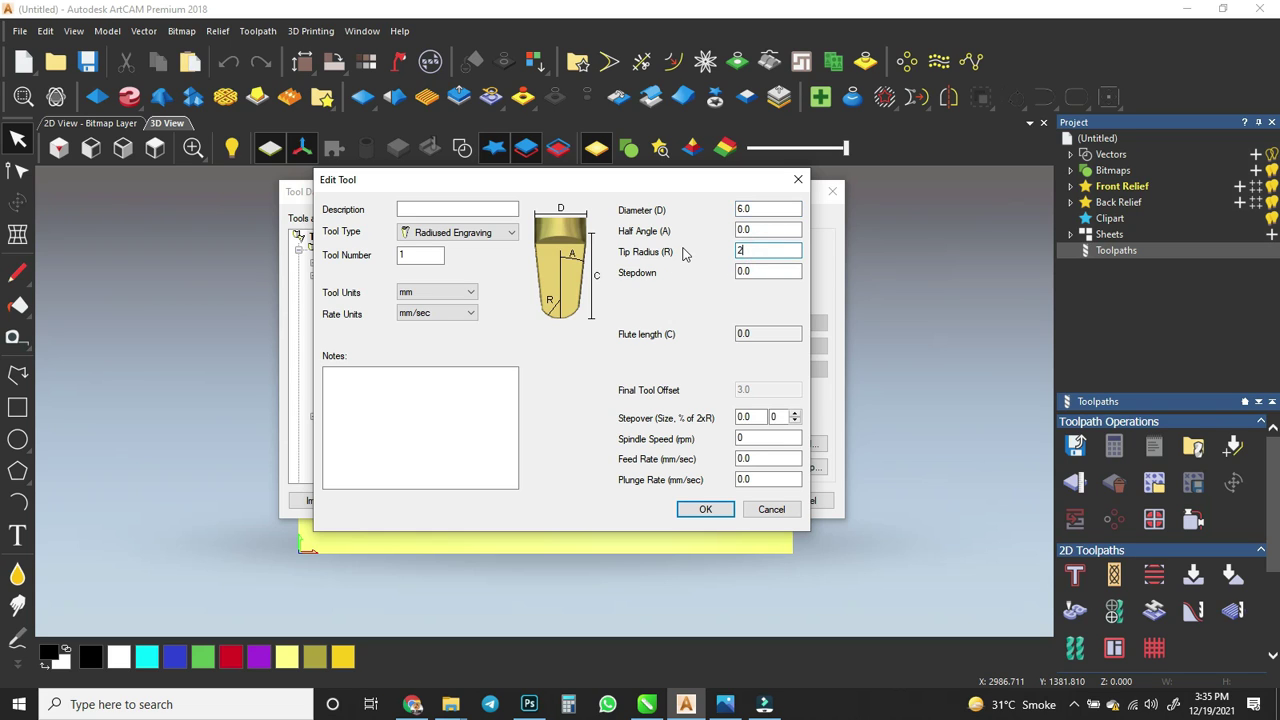
{"action": "double_click", "coordinate": [759, 250]}
{"action": "left_click", "coordinate": [767, 296]}
Switch to CorelDRAW and examine the Tapered Ball Nose Angle Size chart and the separate cutter outline beside it
{"action": "left_click", "coordinate": [647, 704]}
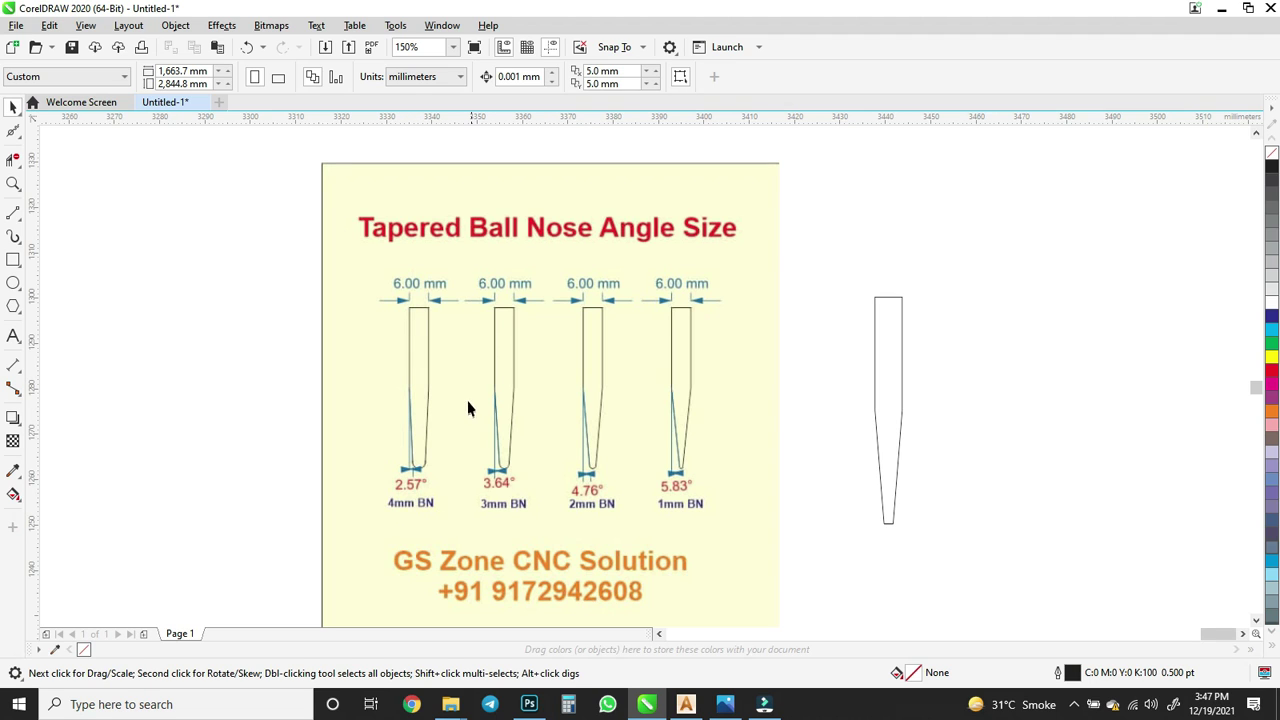
{"action": "scroll", "coordinate": [513, 512], "scroll_direction": "up", "scroll_amount": 1}
{"action": "scroll", "coordinate": [786, 484], "scroll_direction": "down", "scroll_amount": 2}
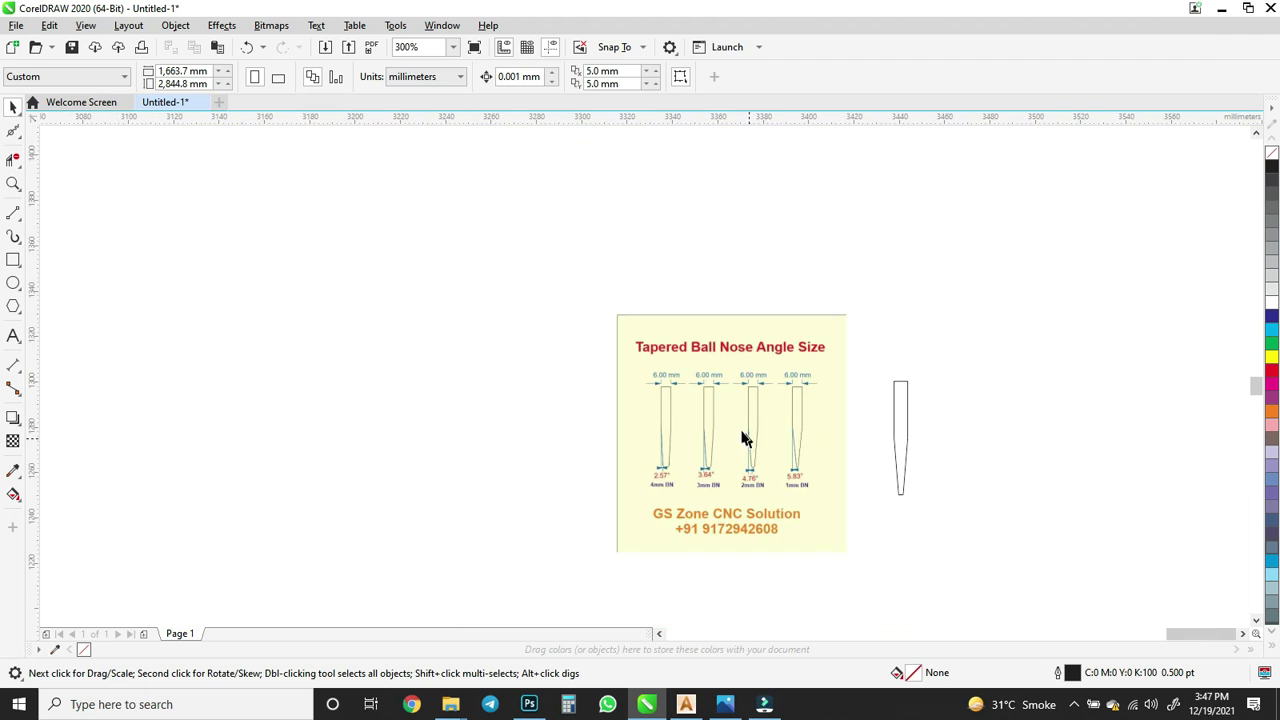
{"action": "scroll", "coordinate": [760, 450], "scroll_direction": "up", "scroll_amount": 1}
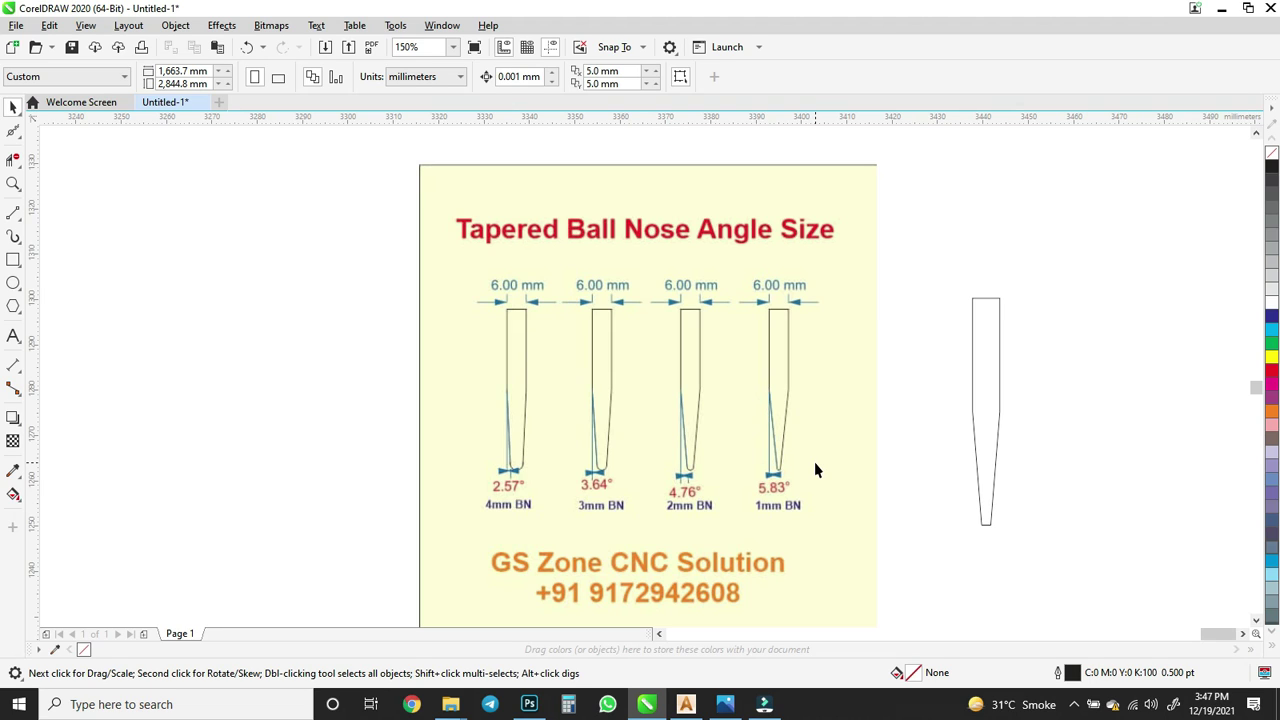
{"action": "scroll", "coordinate": [814, 514], "scroll_direction": "up", "scroll_amount": 2}
{"action": "scroll", "coordinate": [814, 514], "scroll_direction": "down", "scroll_amount": 2}
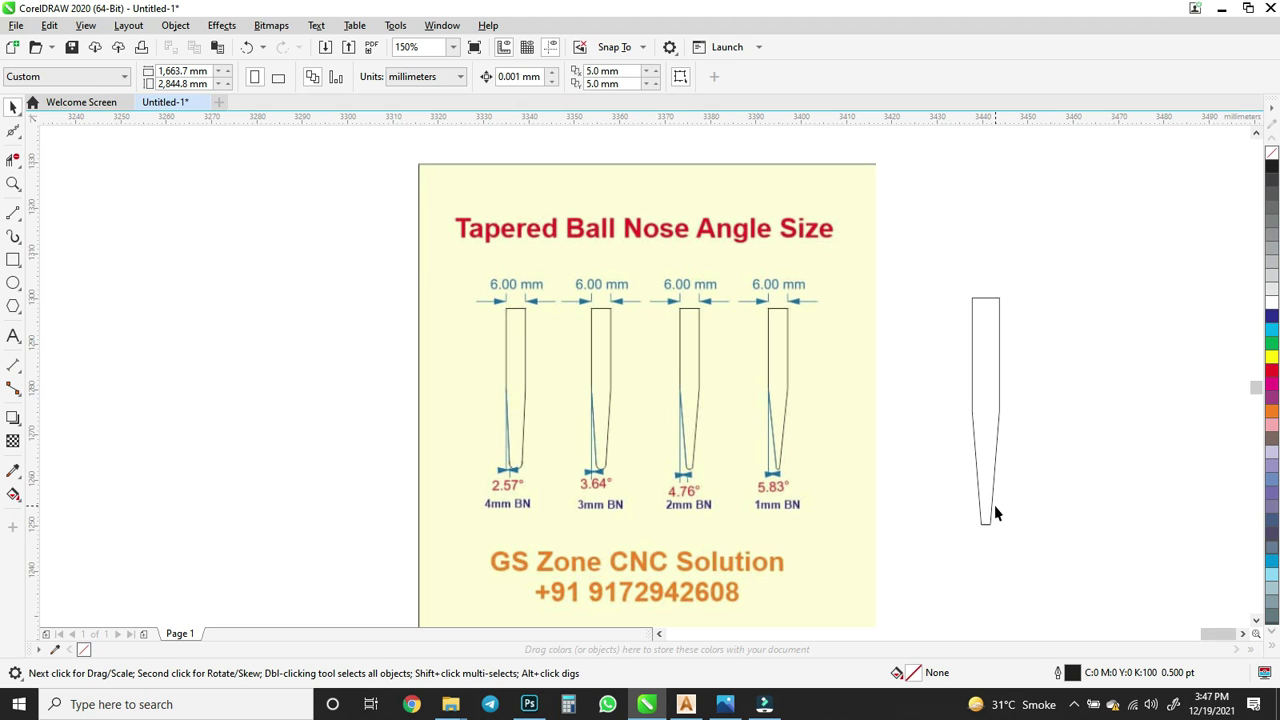
{"action": "scroll", "coordinate": [994, 505], "scroll_direction": "up", "scroll_amount": 2}
{"action": "scroll", "coordinate": [994, 505], "scroll_direction": "down", "scroll_amount": 2}
Dimension the shank width above the upper end of the separate cutter outline
{"action": "left_click", "coordinate": [13, 364]}
{"action": "scroll", "coordinate": [995, 296], "scroll_direction": "up", "scroll_amount": 2}
{"action": "left_click_drag", "start_coordinate": [937, 296], "coordinate": [991, 296]}
{"action": "left_click", "coordinate": [976, 258]}
{"action": "scroll", "coordinate": [975, 260], "scroll_direction": "up", "scroll_amount": 2}
{"action": "scroll", "coordinate": [918, 425], "scroll_direction": "down", "scroll_amount": 4}
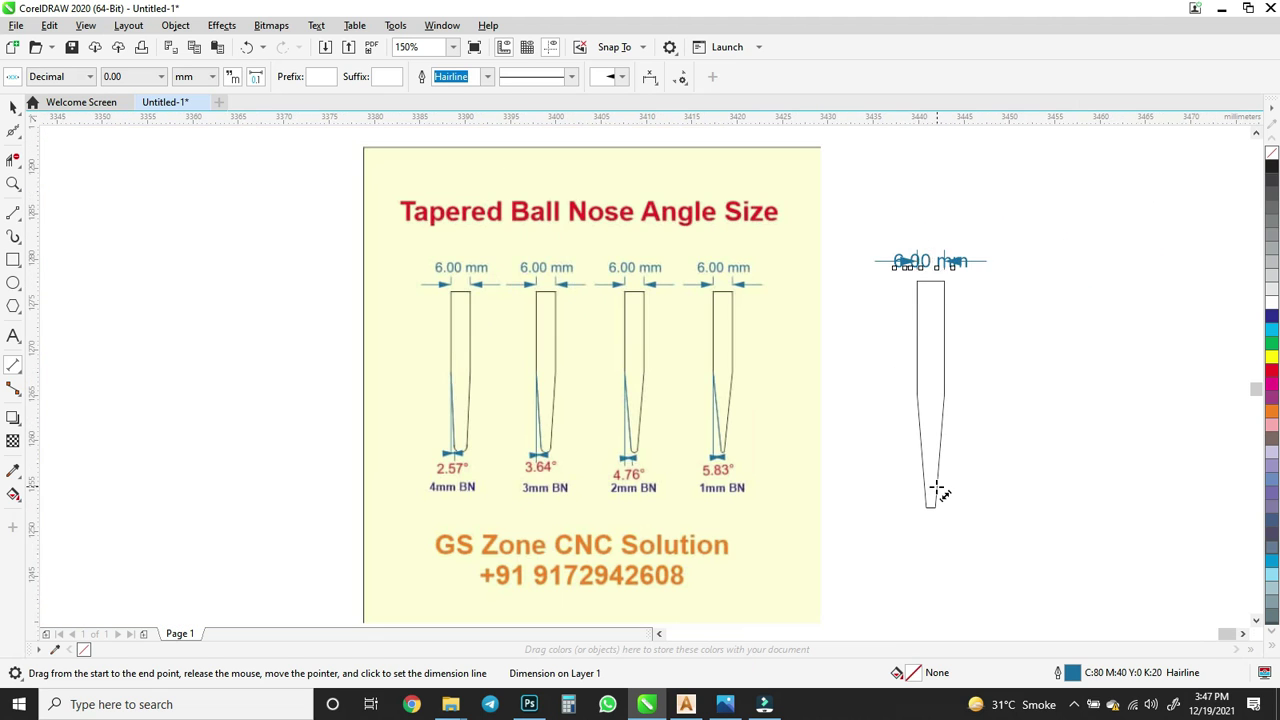
{"action": "scroll", "coordinate": [929, 491], "scroll_direction": "up", "scroll_amount": 2}
{"action": "scroll", "coordinate": [960, 414], "scroll_direction": "down", "scroll_amount": 2}
{"action": "left_click_drag", "start_coordinate": [927, 243], "coordinate": [877, 408]}
{"action": "key", "text": "Escape"}
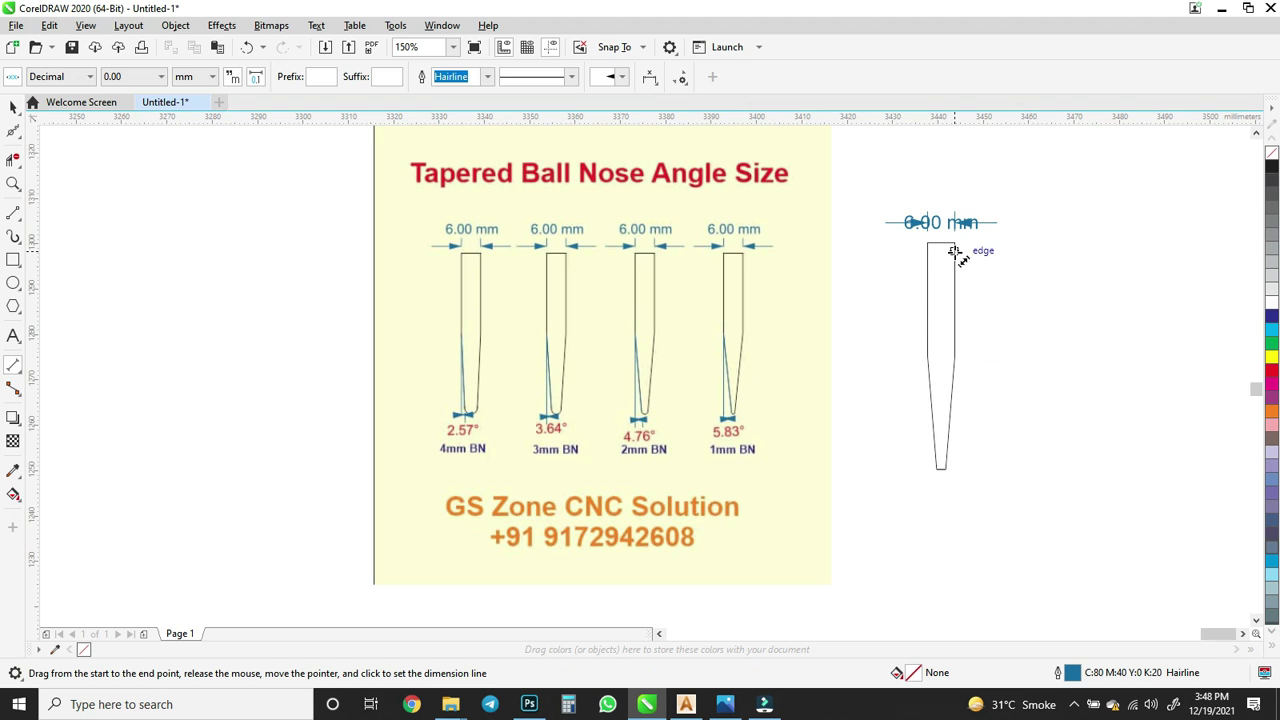
Dimension the overall length of the cutter outline, placing the dimension line on its left side
{"action": "left_click_drag", "start_coordinate": [941, 243], "coordinate": [938, 469]}
{"action": "left_click", "coordinate": [883, 405]}
{"action": "scroll", "coordinate": [888, 345], "scroll_direction": "up", "scroll_amount": 1}
{"action": "scroll", "coordinate": [888, 345], "scroll_direction": "down", "scroll_amount": 1}
{"action": "scroll", "coordinate": [930, 228], "scroll_direction": "up", "scroll_amount": 1}
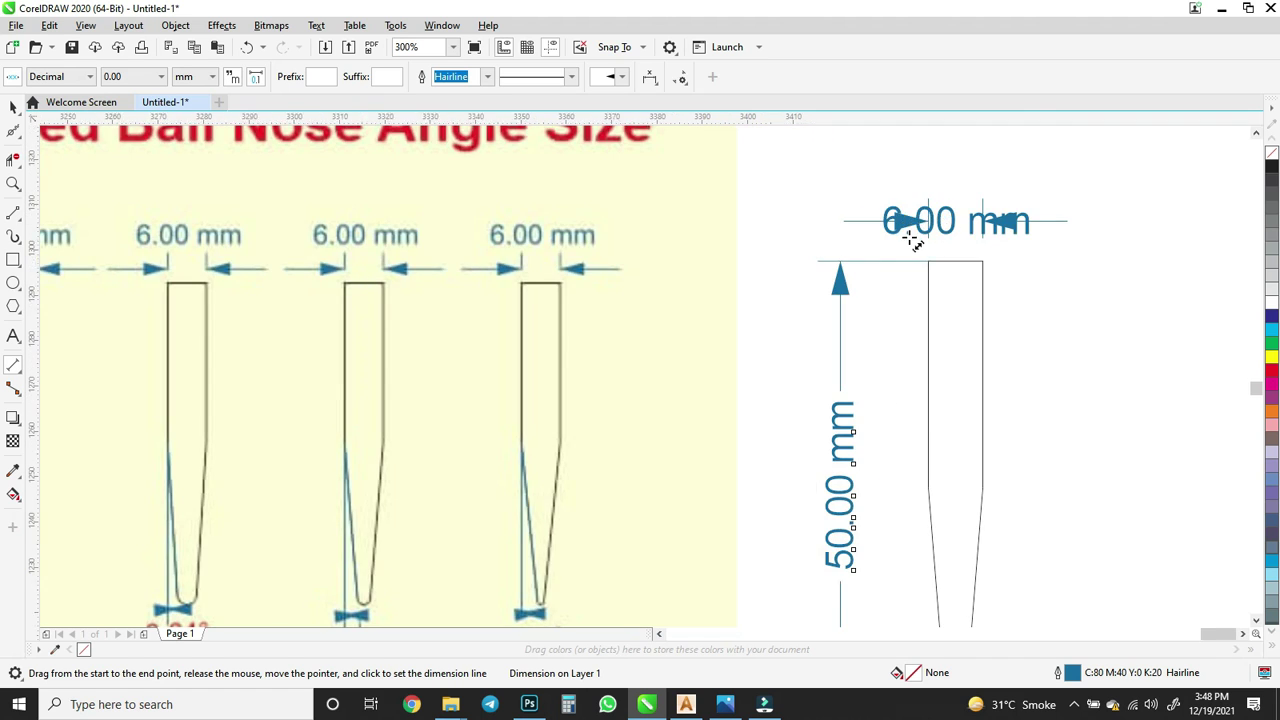
Dimension the width of the cutter outline's tip, placing the dimension just below it
{"action": "scroll", "coordinate": [925, 228], "scroll_direction": "down", "scroll_amount": 1}
{"action": "scroll", "coordinate": [937, 480], "scroll_direction": "up", "scroll_amount": 1}
{"action": "left_click_drag", "start_coordinate": [920, 463], "coordinate": [957, 465]}
{"action": "left_click", "coordinate": [958, 500]}
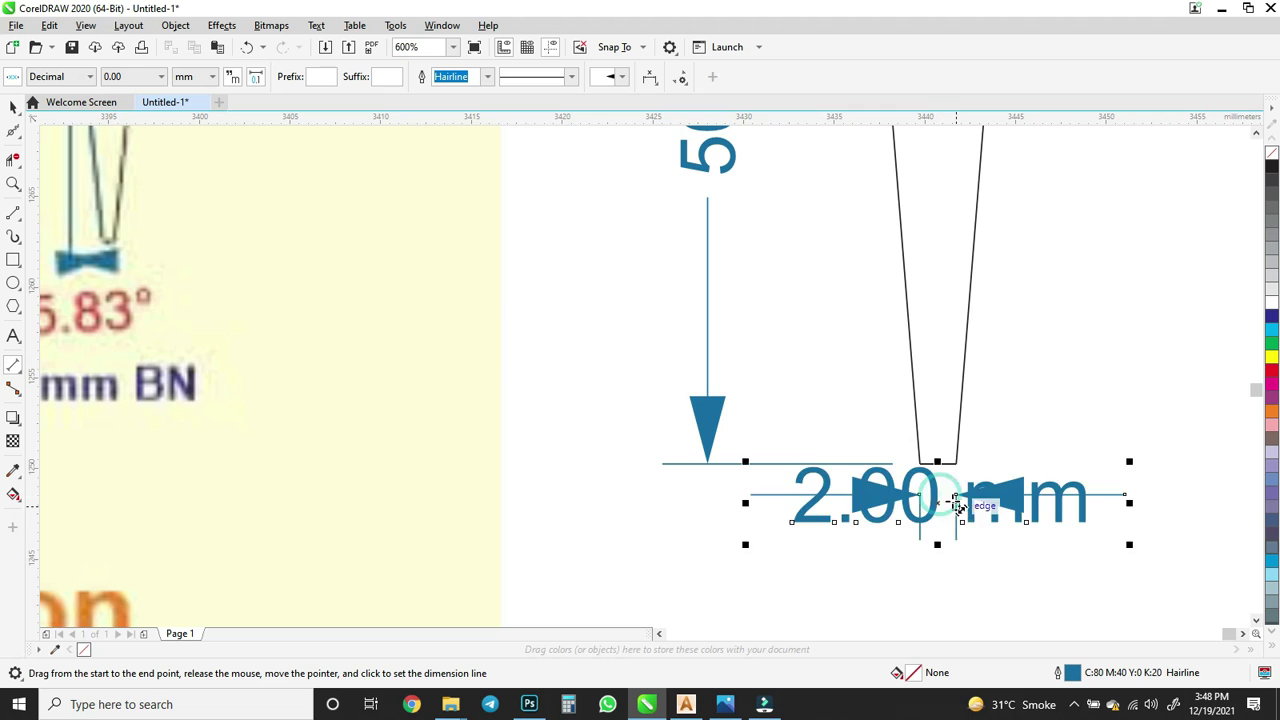
Dimension the length of the cutter's tapered section on its right side, then leave the dimension tool and clear the selection
{"action": "scroll", "coordinate": [946, 503], "scroll_direction": "up", "scroll_amount": 2}
{"action": "scroll", "coordinate": [958, 437], "scroll_direction": "down", "scroll_amount": 4}
{"action": "scroll", "coordinate": [925, 295], "scroll_direction": "down", "scroll_amount": 3}
{"action": "scroll", "coordinate": [946, 297], "scroll_direction": "up", "scroll_amount": 2}
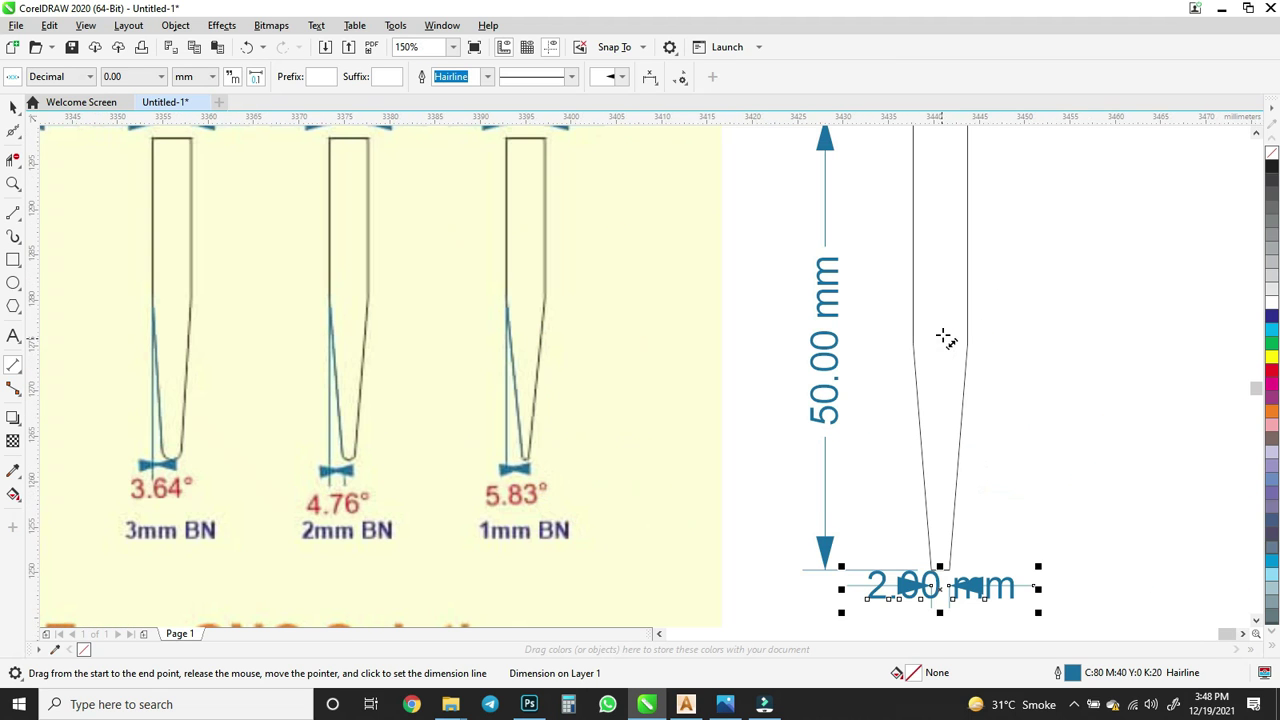
{"action": "left_click_drag", "start_coordinate": [940, 345], "coordinate": [940, 572]}
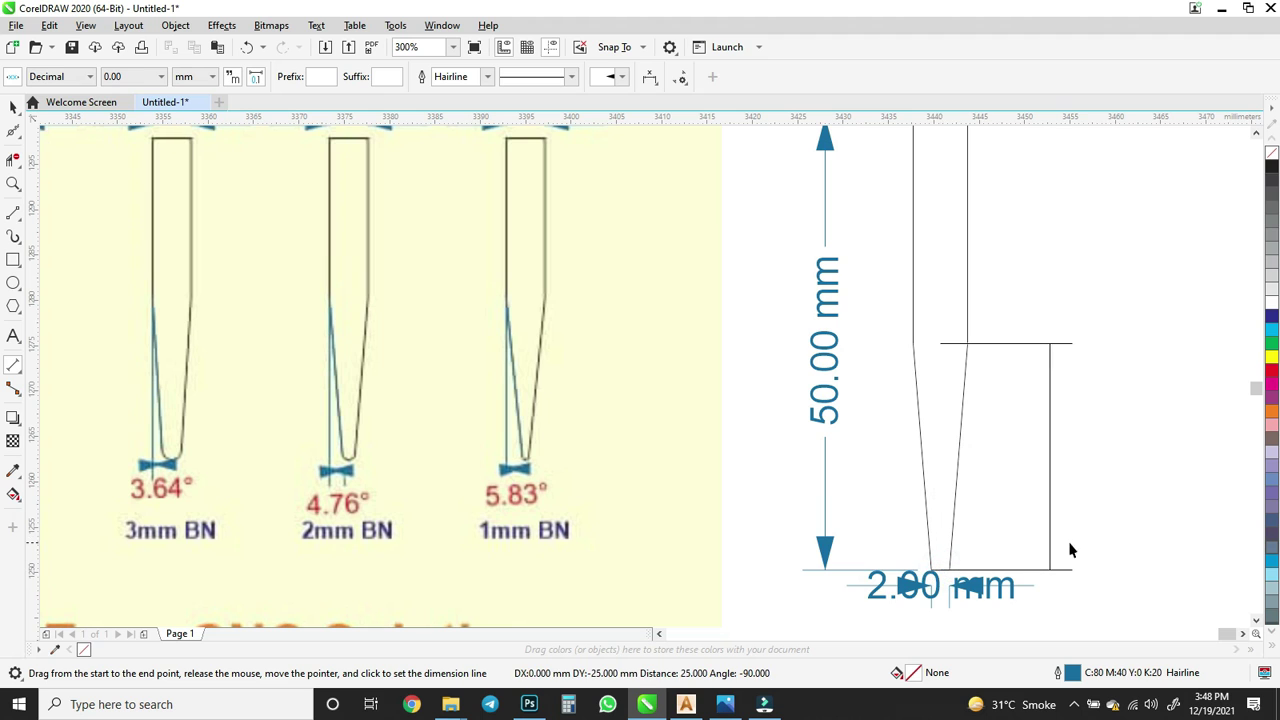
{"action": "left_click", "coordinate": [1094, 537]}
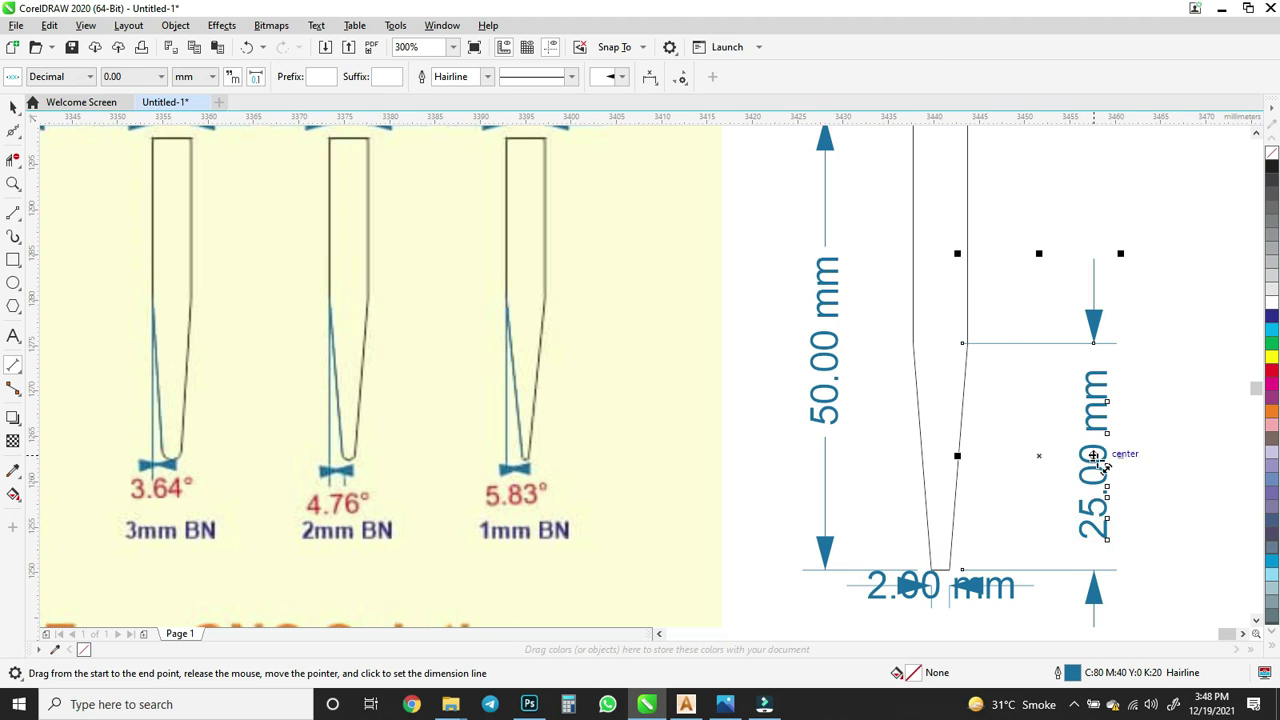
{"action": "scroll", "coordinate": [1100, 460], "scroll_direction": "down", "scroll_amount": 2}
{"action": "scroll", "coordinate": [1100, 420], "scroll_direction": "up", "scroll_amount": 2}
{"action": "left_click", "coordinate": [13, 107]}
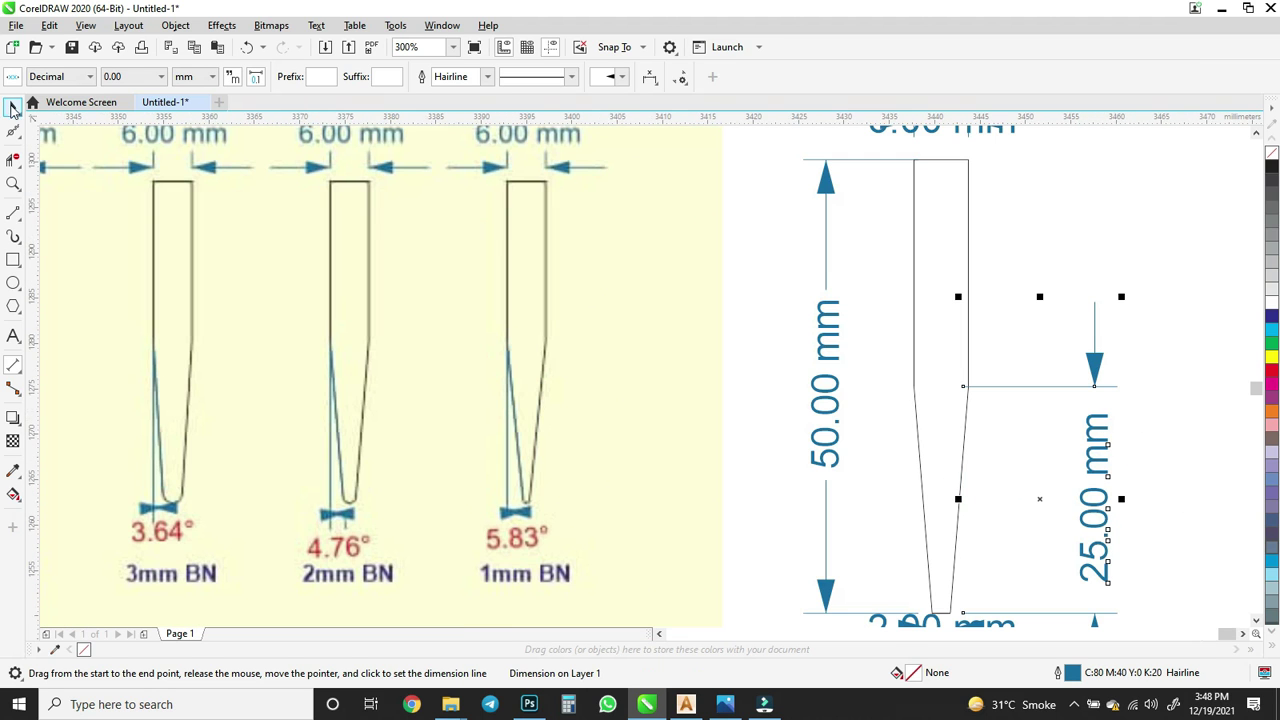
{"action": "scroll", "coordinate": [871, 334], "scroll_direction": "down", "scroll_amount": 2}
{"action": "scroll", "coordinate": [983, 405], "scroll_direction": "up", "scroll_amount": 2}
{"action": "left_click", "coordinate": [1069, 363]}
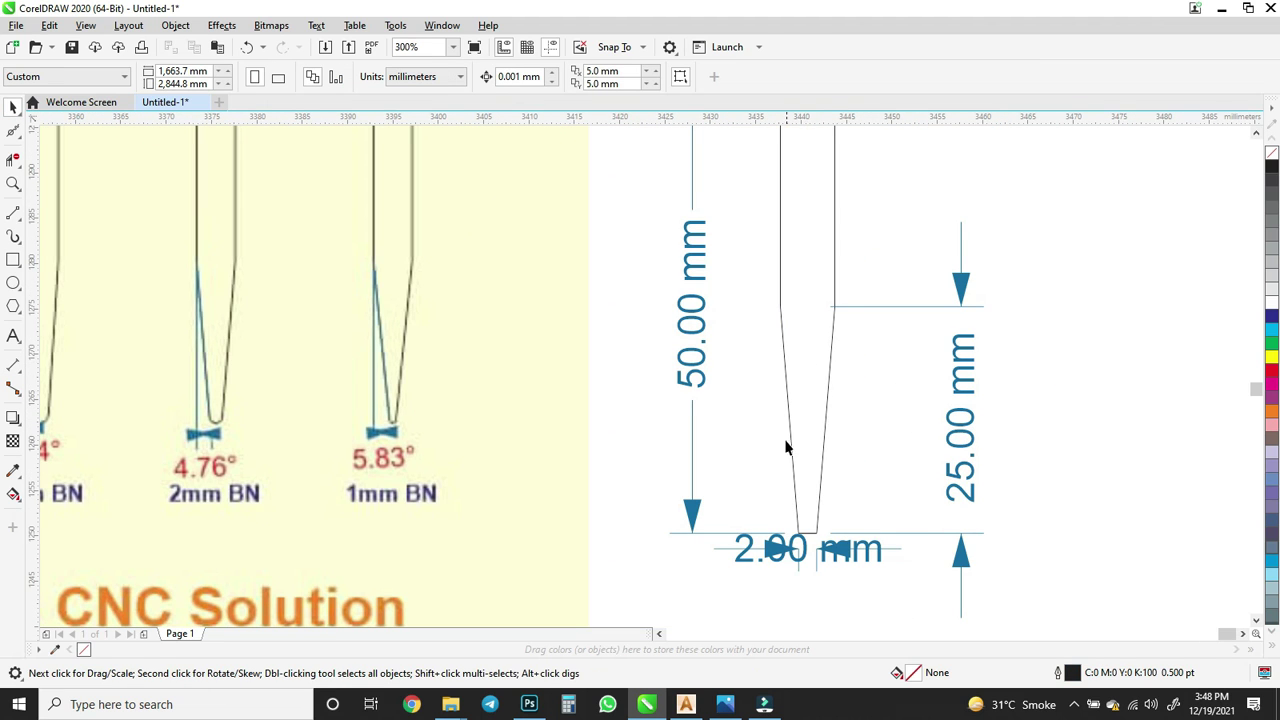
Review the shank, tip and length dimensions on the cutter outline and compare its taper with the angles in the chart
{"action": "scroll", "coordinate": [866, 355], "scroll_direction": "down", "scroll_amount": 1}
{"action": "scroll", "coordinate": [767, 325], "scroll_direction": "down", "scroll_amount": 1}
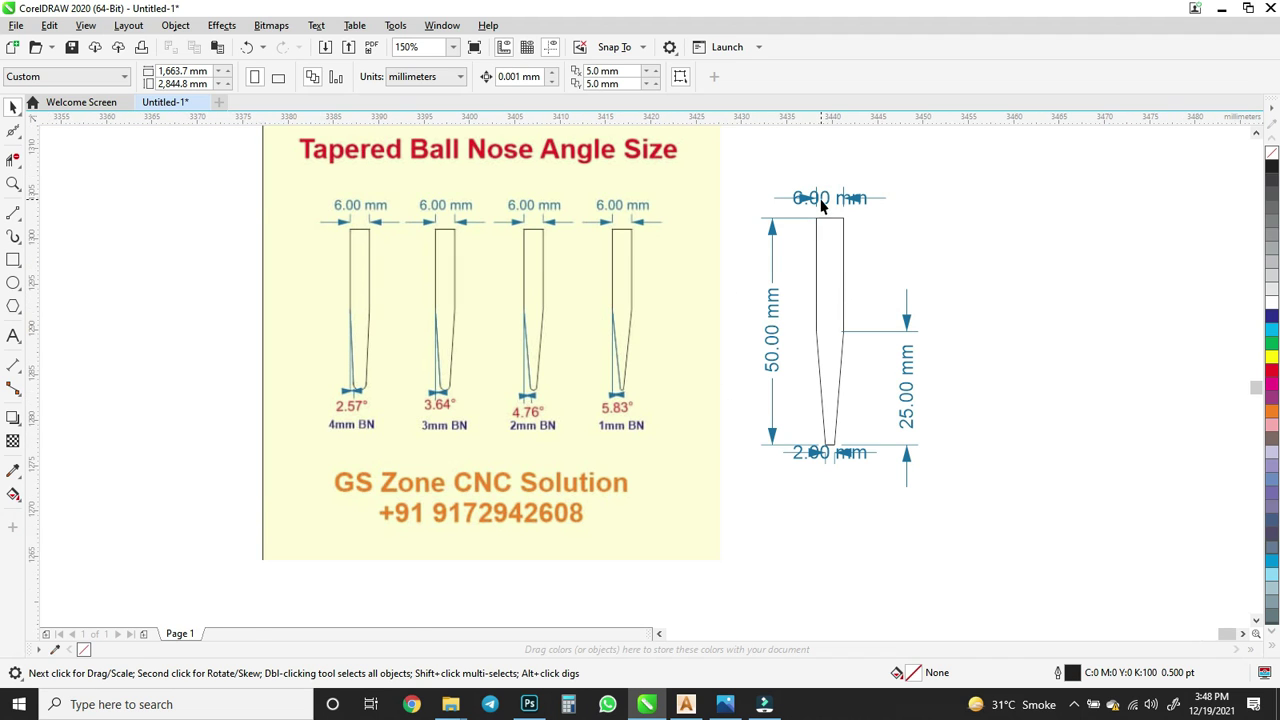
{"action": "scroll", "coordinate": [828, 198], "scroll_direction": "up", "scroll_amount": 1}
{"action": "scroll", "coordinate": [837, 330], "scroll_direction": "down", "scroll_amount": 1}
{"action": "scroll", "coordinate": [849, 479], "scroll_direction": "up", "scroll_amount": 1}
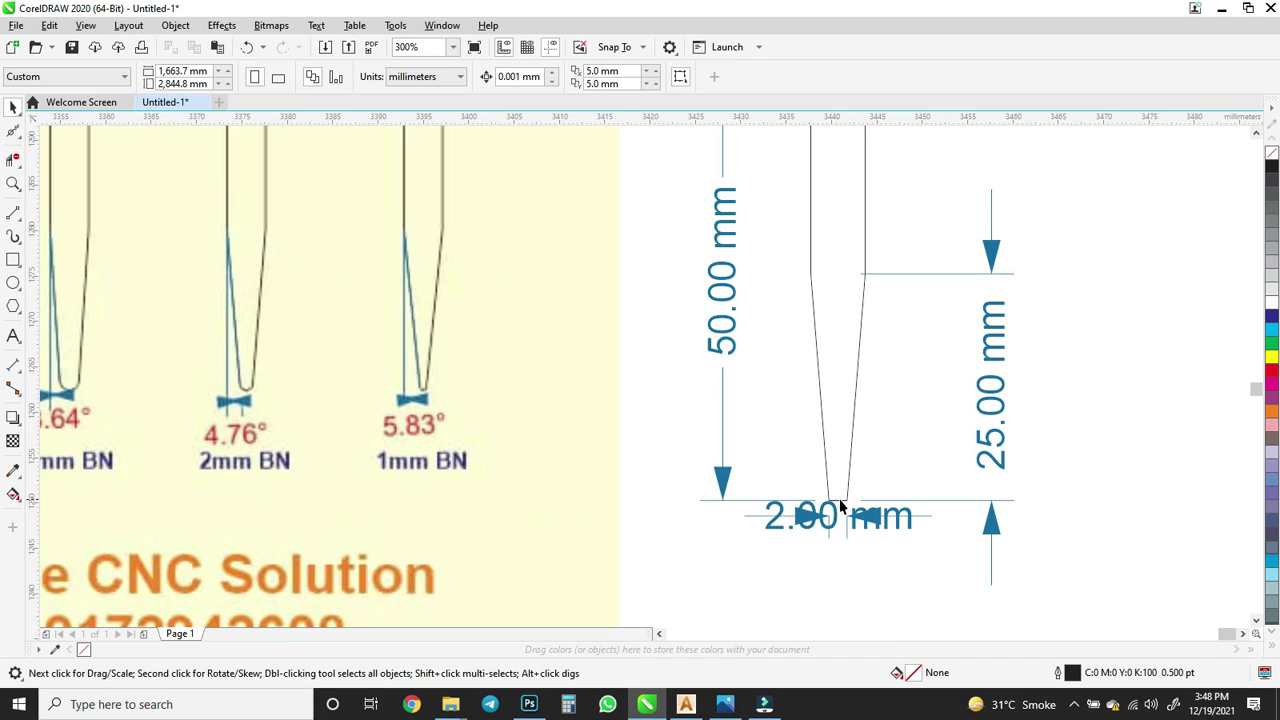
{"action": "scroll", "coordinate": [793, 533], "scroll_direction": "up", "scroll_amount": 1}
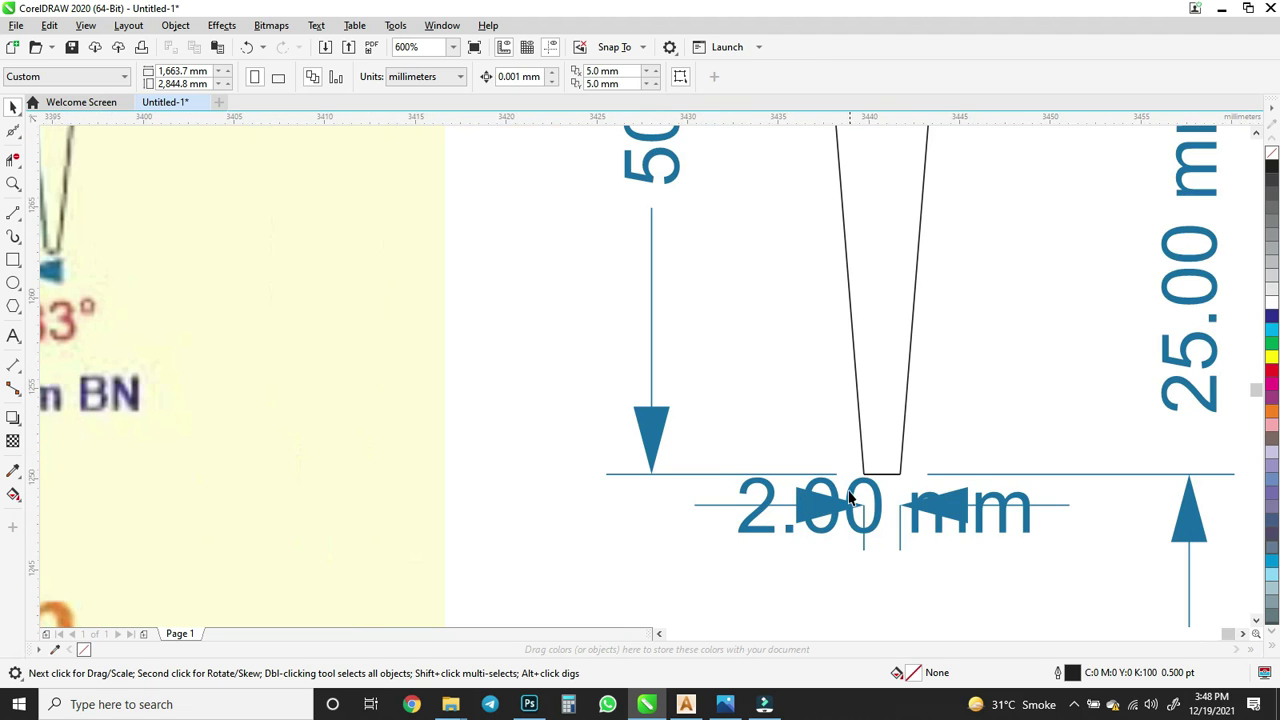
{"action": "scroll", "coordinate": [849, 496], "scroll_direction": "down", "scroll_amount": 1}
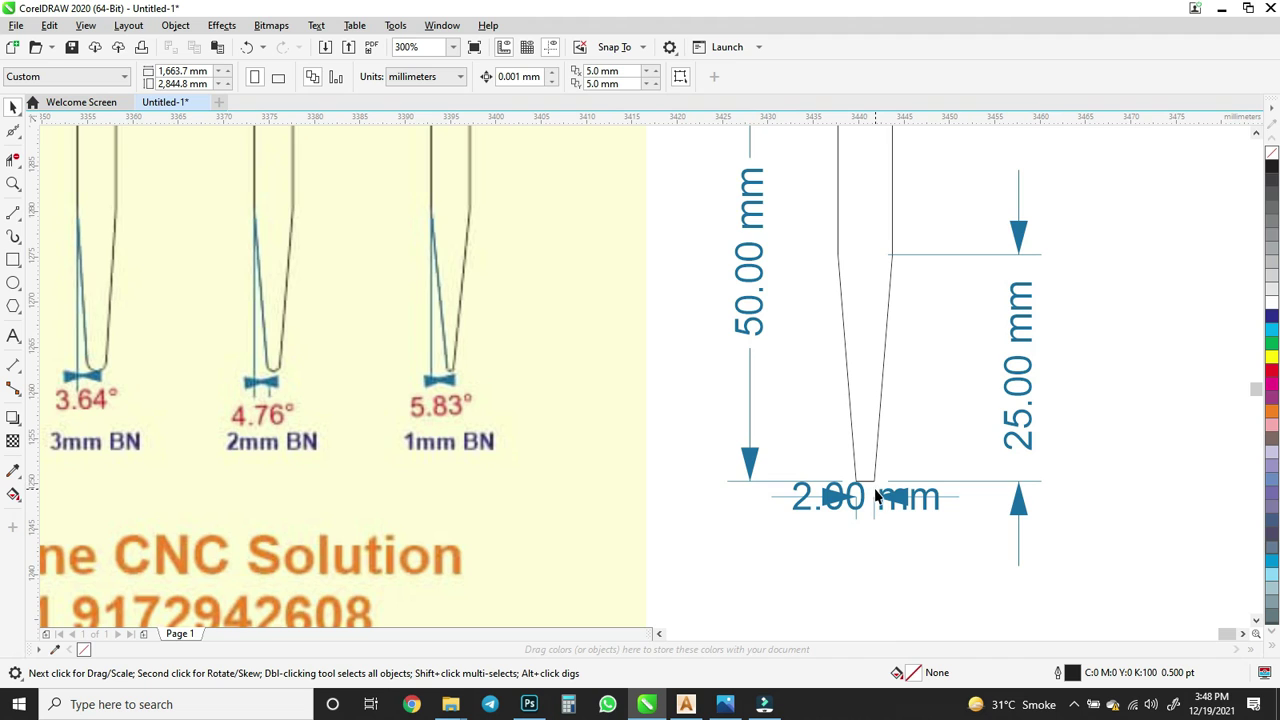
{"action": "scroll", "coordinate": [873, 456], "scroll_direction": "down", "scroll_amount": 1}
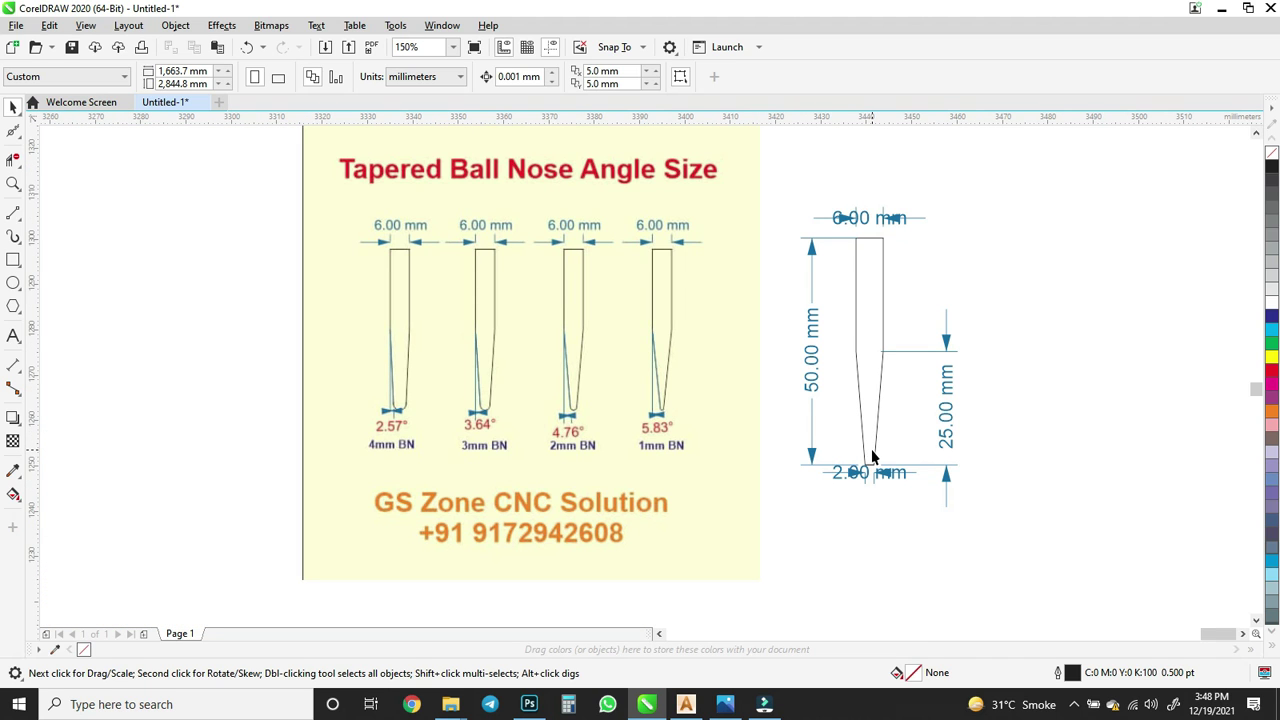
{"action": "scroll", "coordinate": [876, 460], "scroll_direction": "up", "scroll_amount": 1}
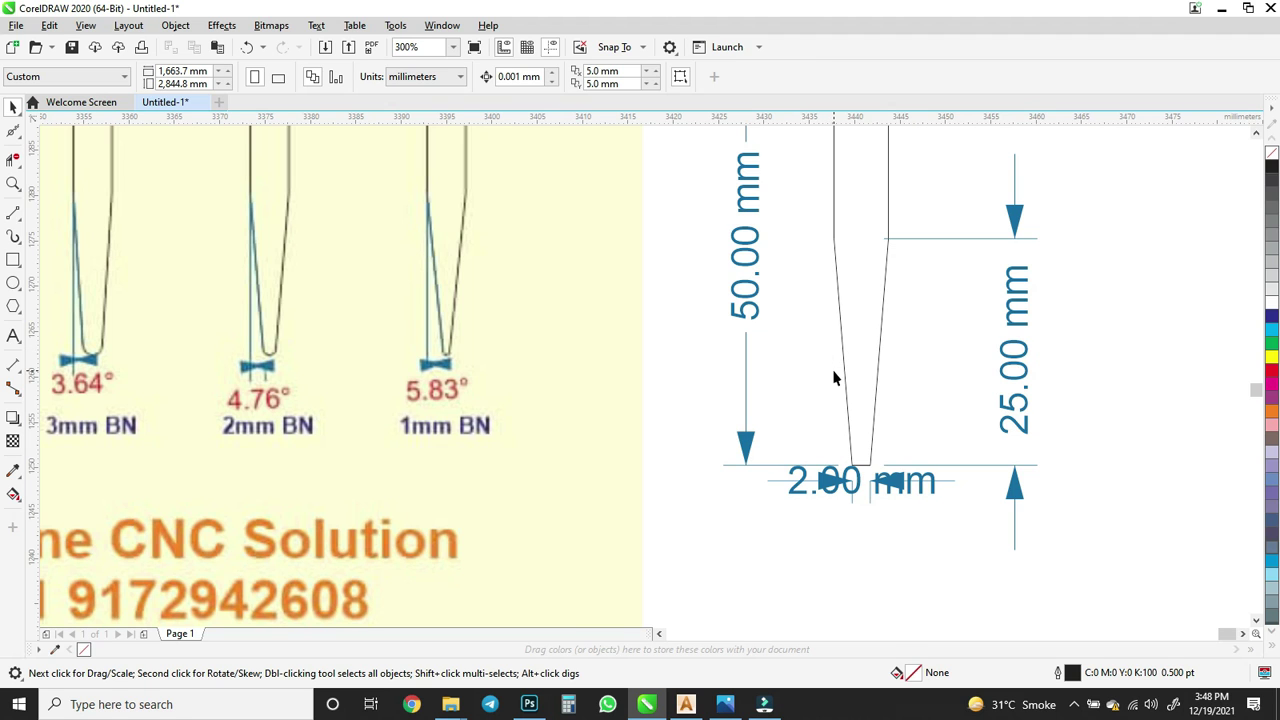
{"action": "scroll", "coordinate": [830, 370], "scroll_direction": "down", "scroll_amount": 1}
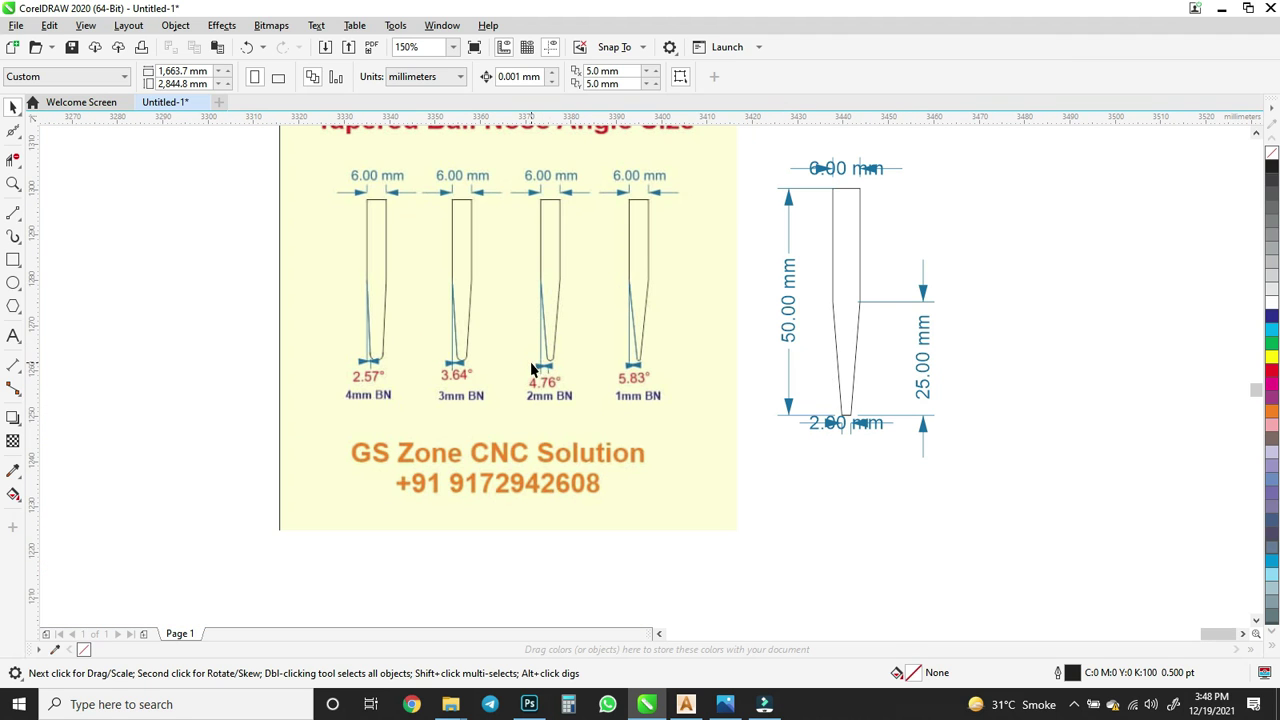
{"action": "scroll", "coordinate": [650, 338], "scroll_direction": "up", "scroll_amount": 1}
{"action": "scroll", "coordinate": [690, 337], "scroll_direction": "down", "scroll_amount": 1}
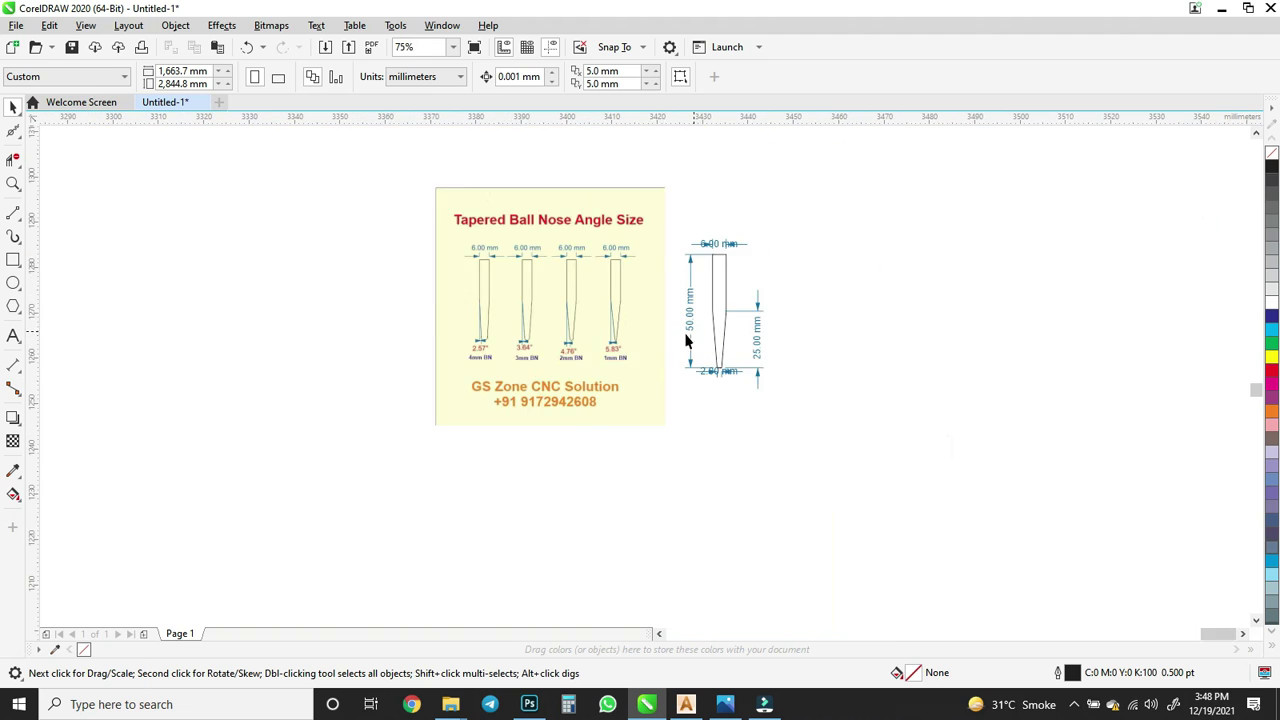
{"action": "scroll", "coordinate": [714, 346], "scroll_direction": "up", "scroll_amount": 3}
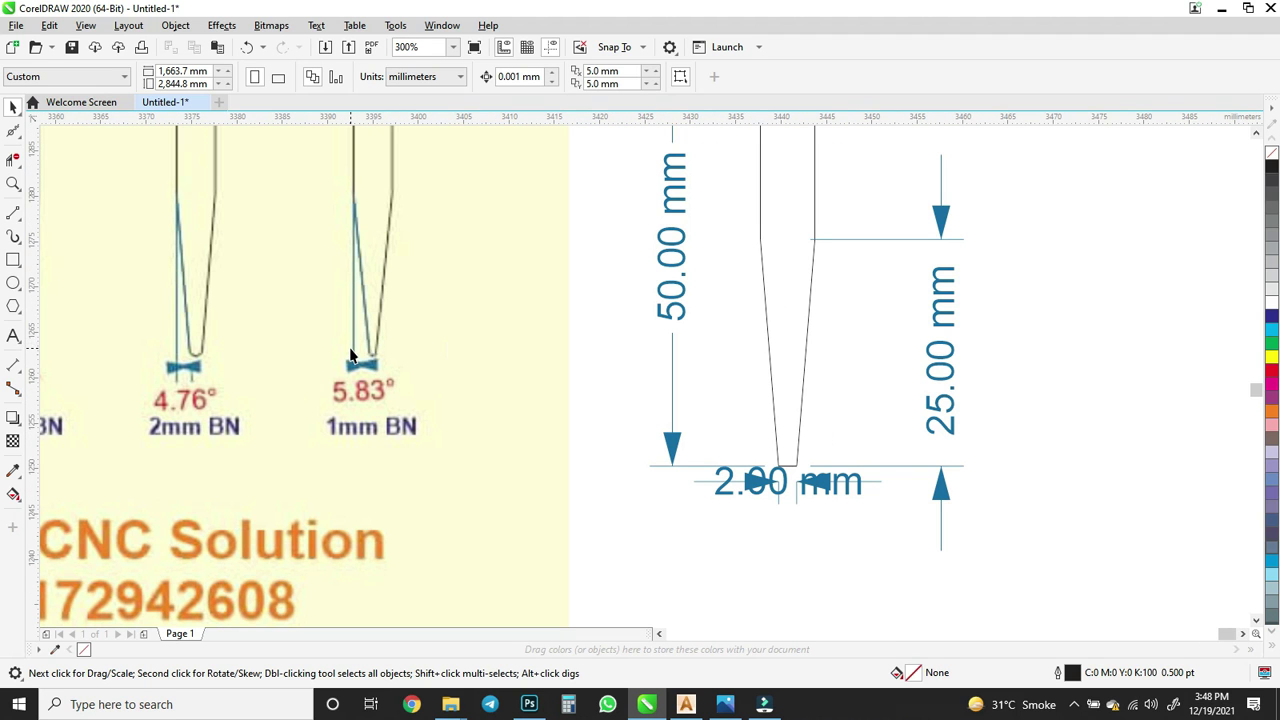
Add an Angular Dimension between the vertical through the taper's left start node and the left tapered edge, placed below the tip
{"action": "left_click", "coordinate": [14, 367]}
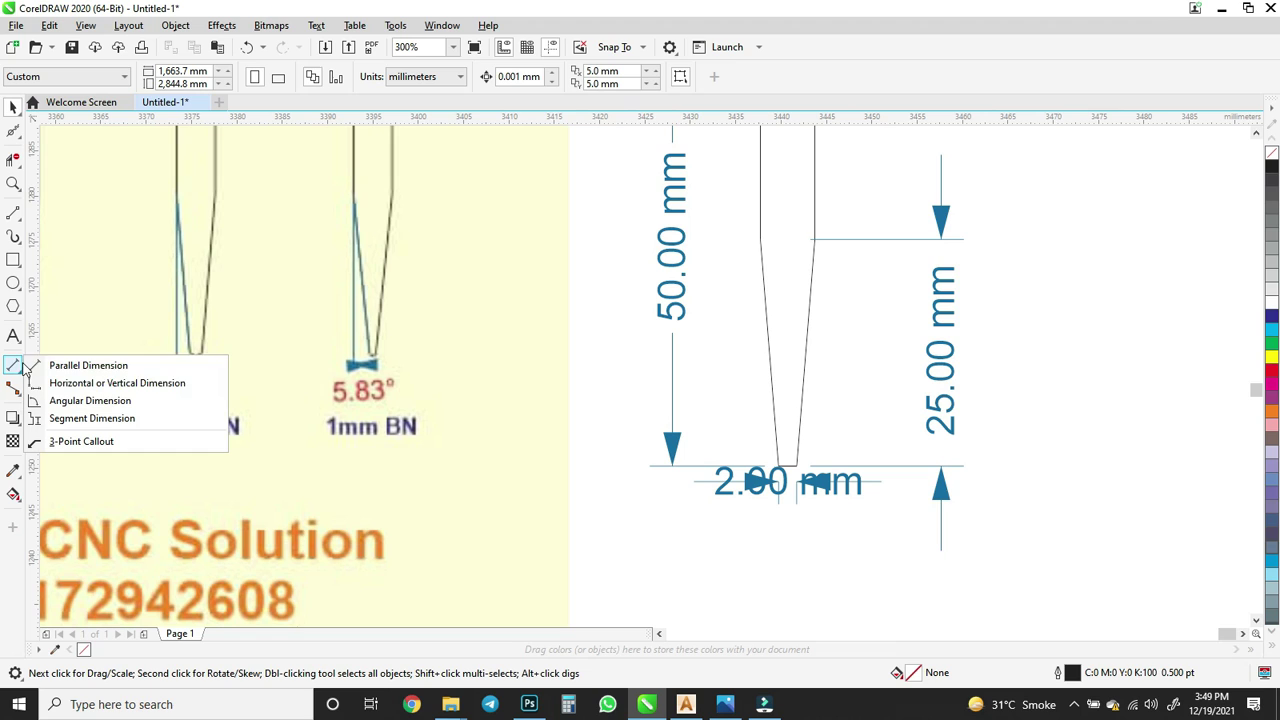
{"action": "left_click", "coordinate": [74, 404]}
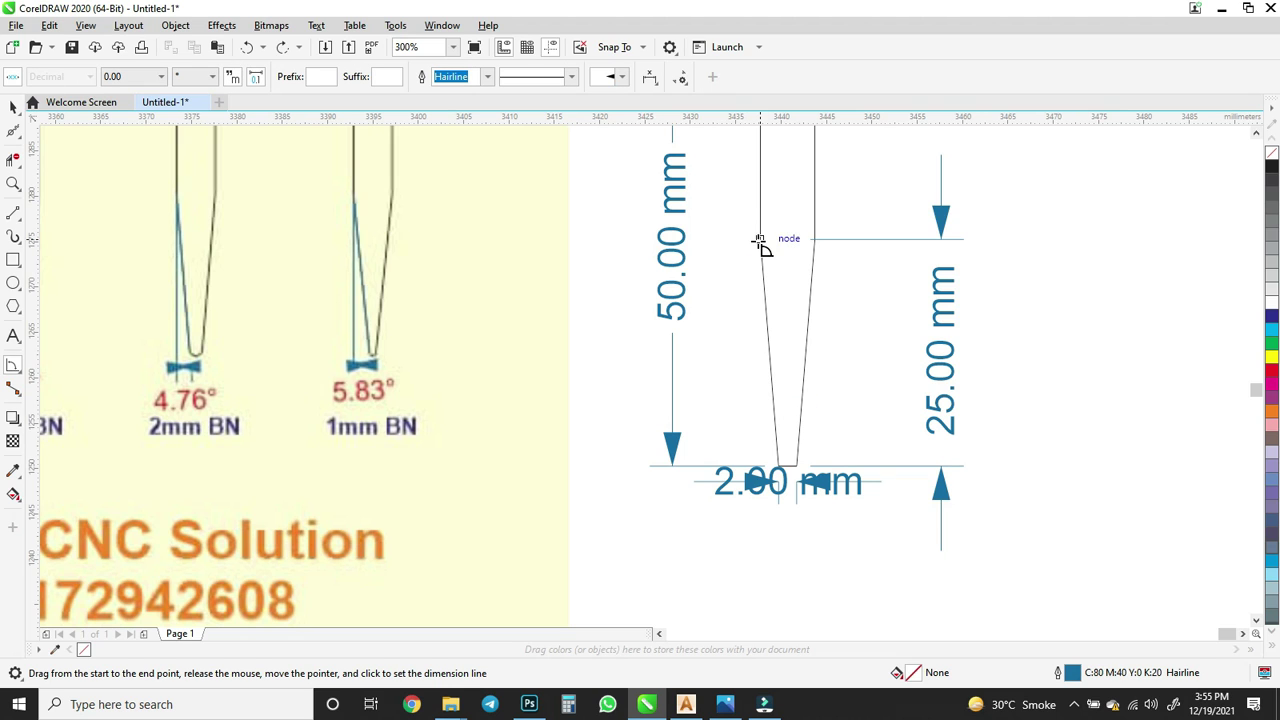
{"action": "left_click_drag", "start_coordinate": [760, 240], "coordinate": [765, 536]}
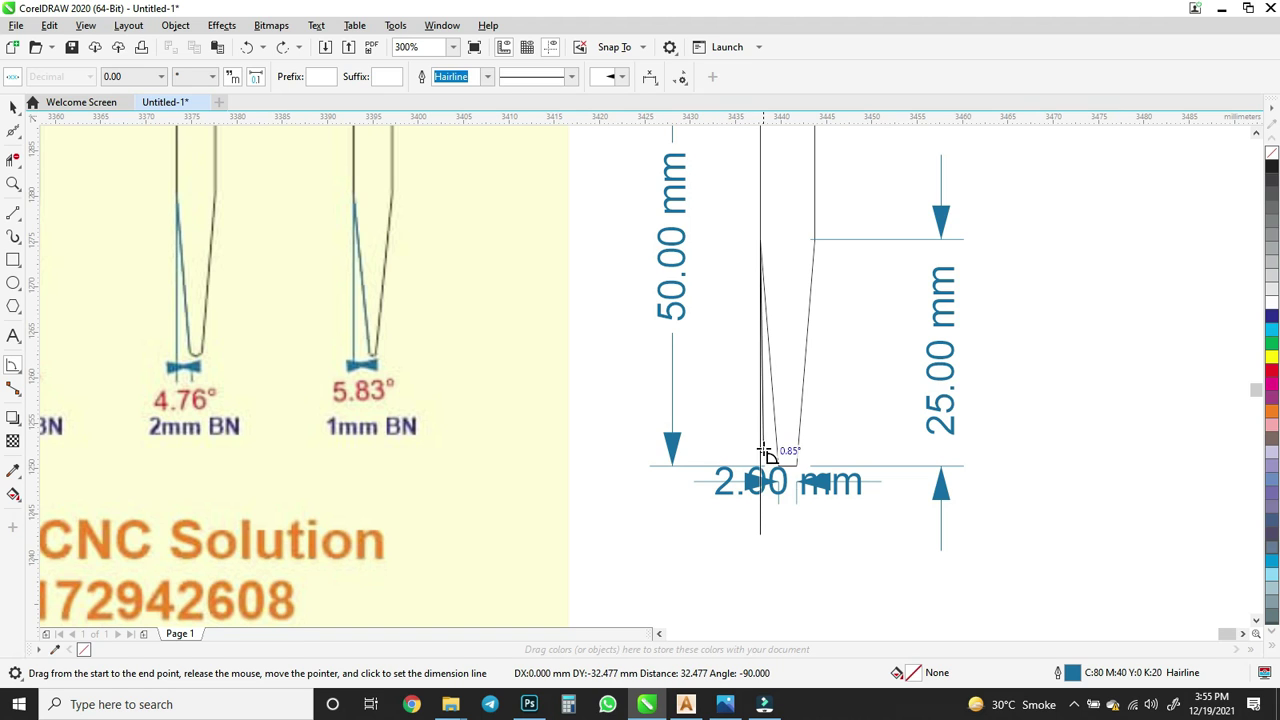
{"action": "scroll", "coordinate": [768, 449], "scroll_direction": "up", "scroll_amount": 4}
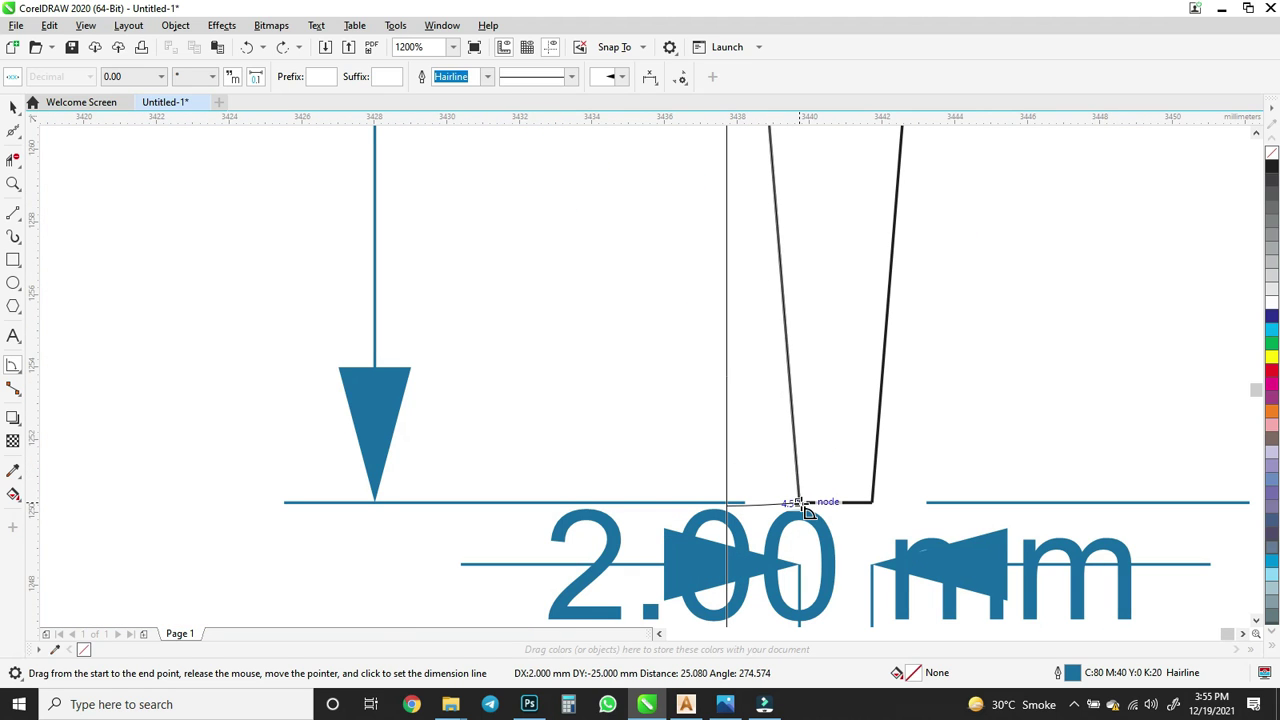
{"action": "scroll", "coordinate": [820, 607], "scroll_direction": "down", "scroll_amount": 2}
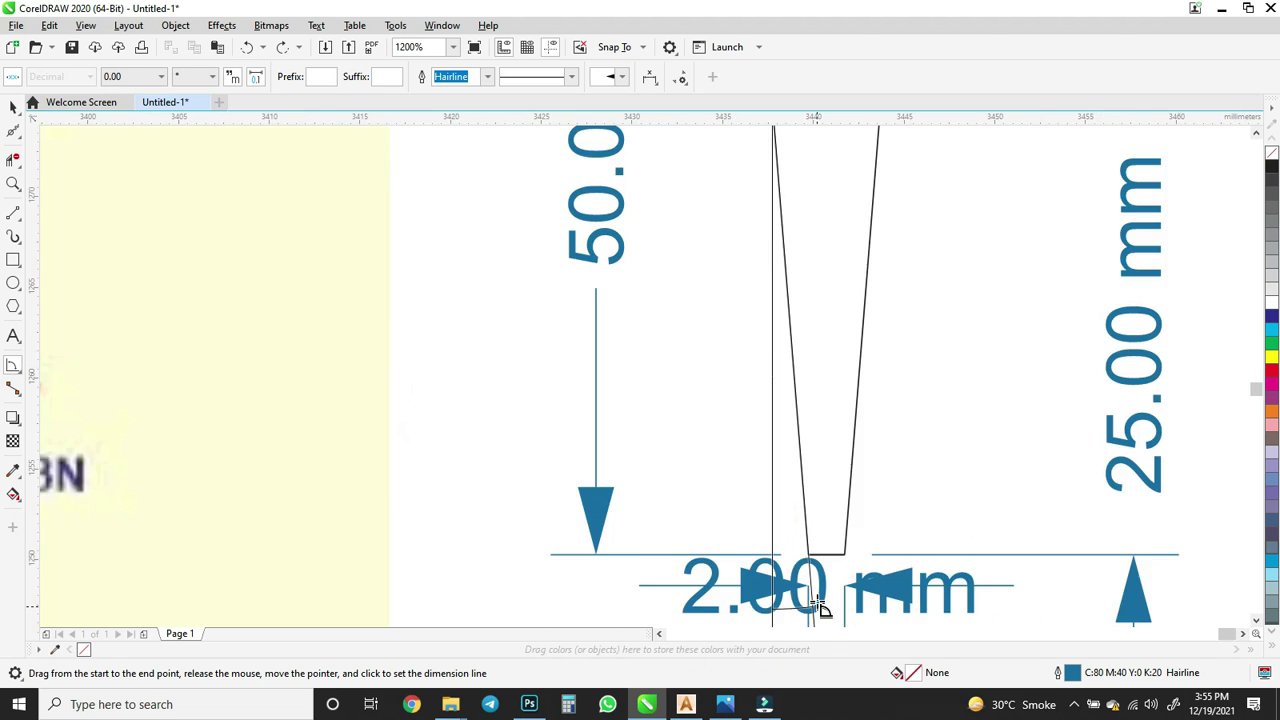
{"action": "scroll", "coordinate": [818, 606], "scroll_direction": "down", "scroll_amount": 4}
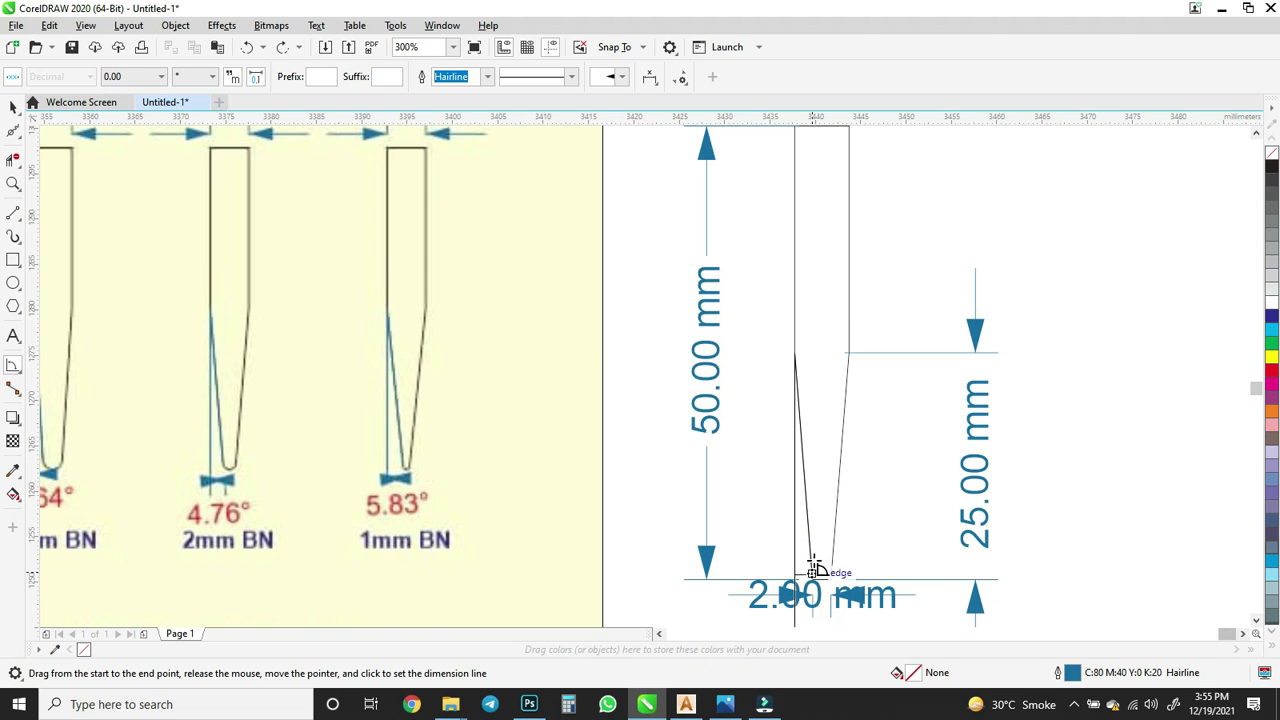
{"action": "scroll", "coordinate": [817, 568], "scroll_direction": "down", "scroll_amount": 4}
{"action": "scroll", "coordinate": [817, 568], "scroll_direction": "up", "scroll_amount": 4}
{"action": "left_click", "coordinate": [810, 585]}
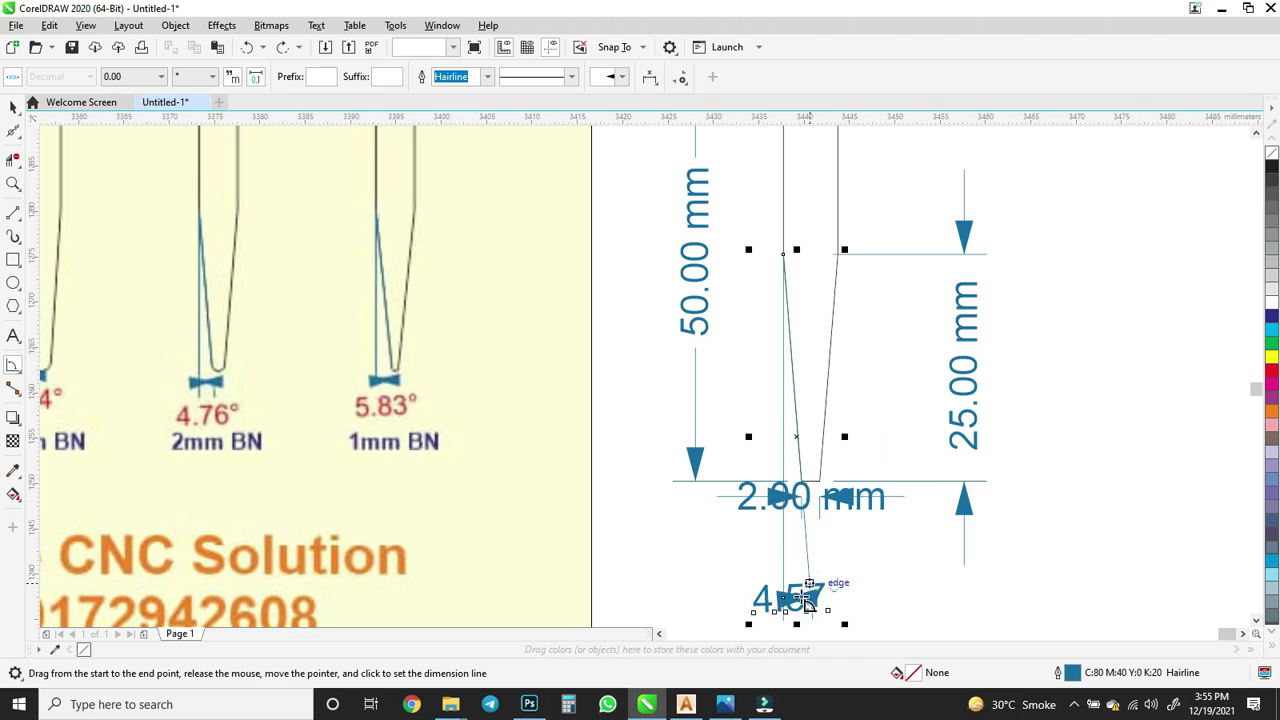
Examine the angular dimension at the cutter outline's tip and compare it with the taper angles in the chart
{"action": "scroll", "coordinate": [808, 598], "scroll_direction": "up", "scroll_amount": 2}
{"action": "scroll", "coordinate": [771, 514], "scroll_direction": "down", "scroll_amount": 5}
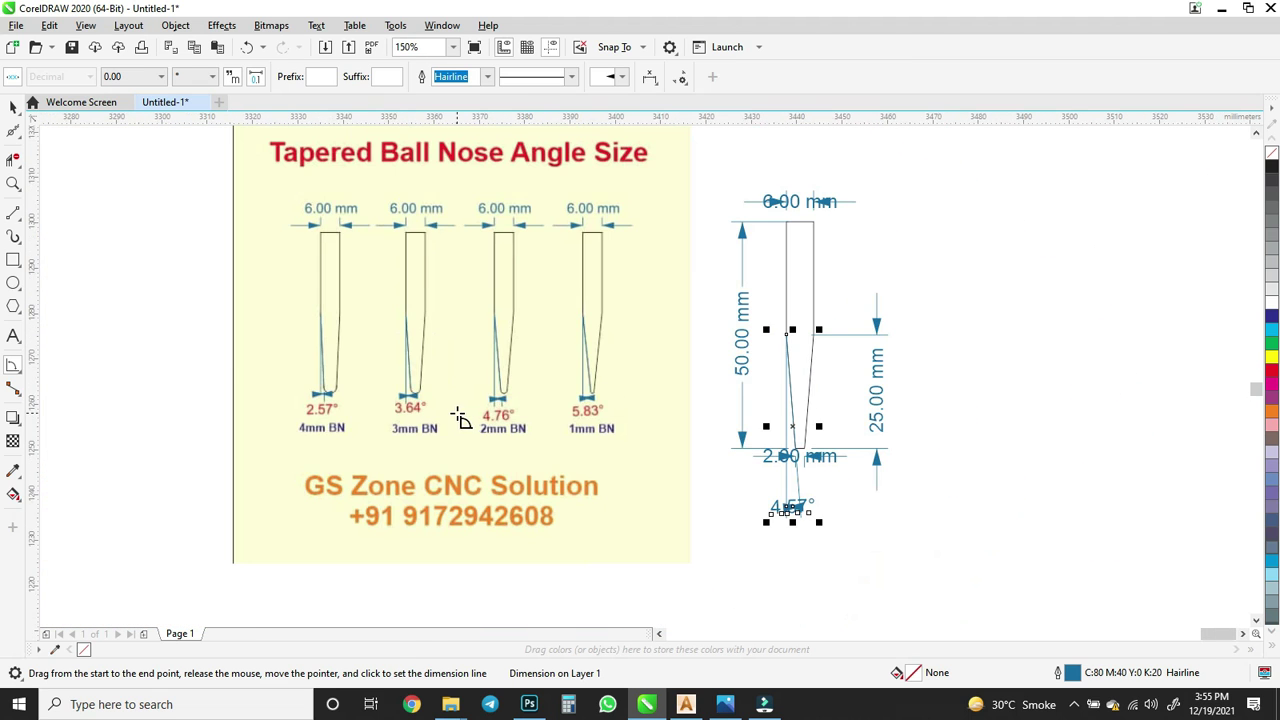
{"action": "scroll", "coordinate": [458, 418], "scroll_direction": "up", "scroll_amount": 2}
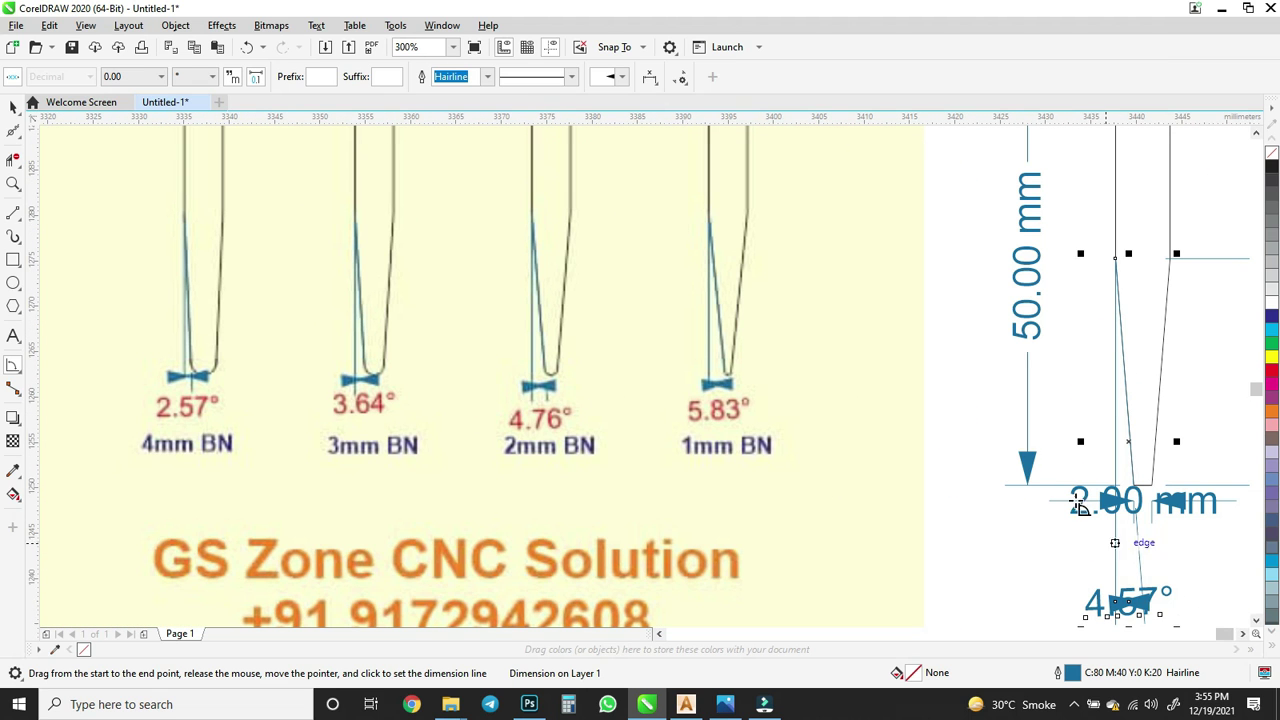
{"action": "scroll", "coordinate": [976, 462], "scroll_direction": "down", "scroll_amount": 4}
{"action": "scroll", "coordinate": [1060, 440], "scroll_direction": "up", "scroll_amount": 2}
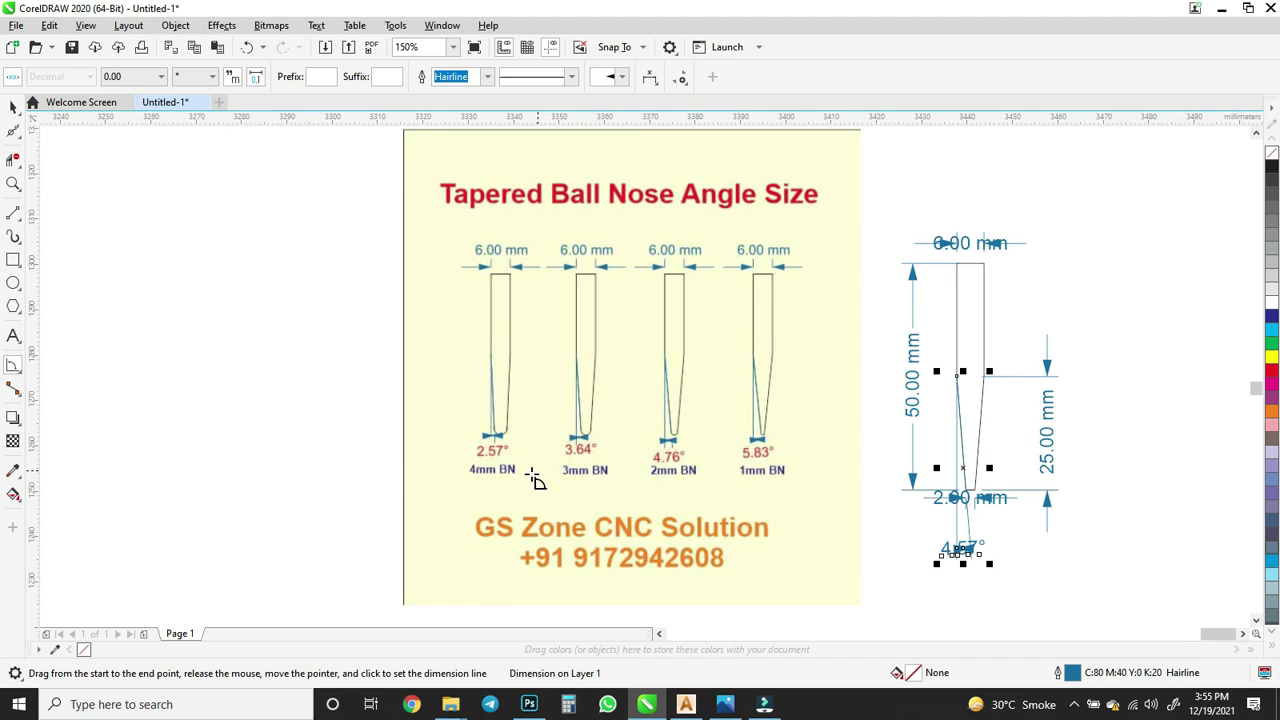
{"action": "scroll", "coordinate": [535, 480], "scroll_direction": "up", "scroll_amount": 2}
{"action": "scroll", "coordinate": [584, 468], "scroll_direction": "down", "scroll_amount": 2}
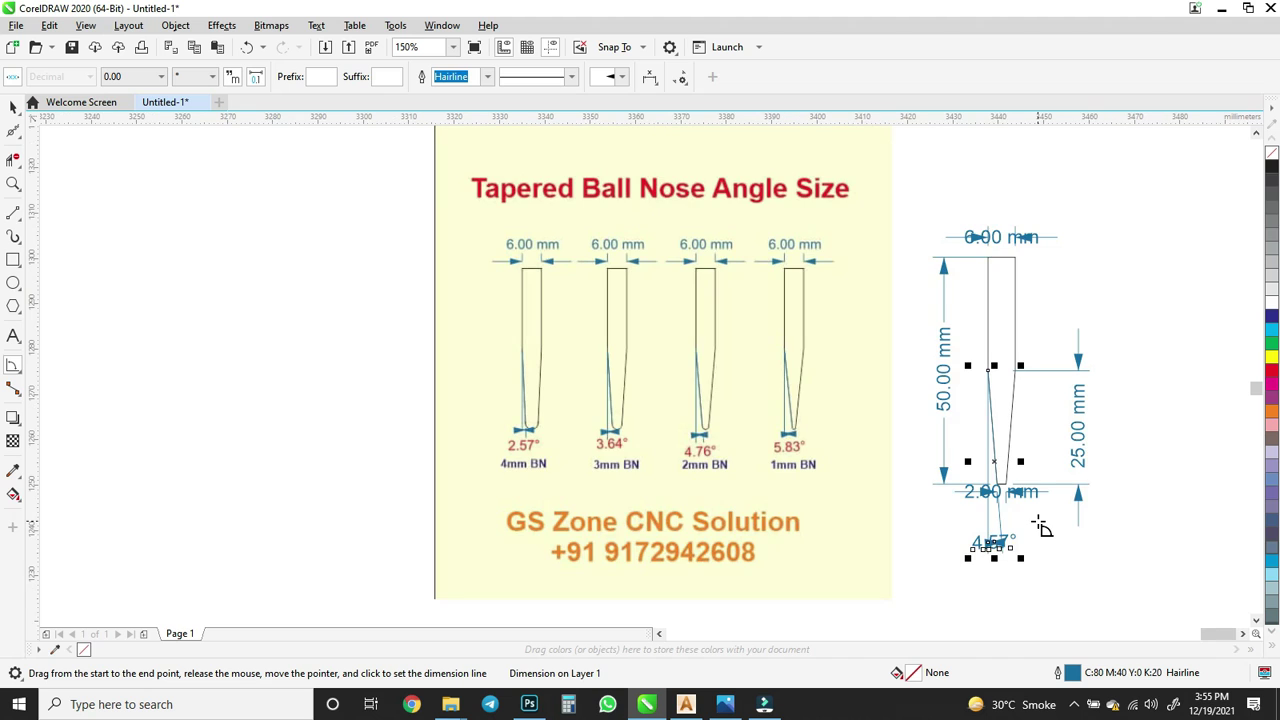
{"action": "scroll", "coordinate": [1042, 528], "scroll_direction": "up", "scroll_amount": 2}
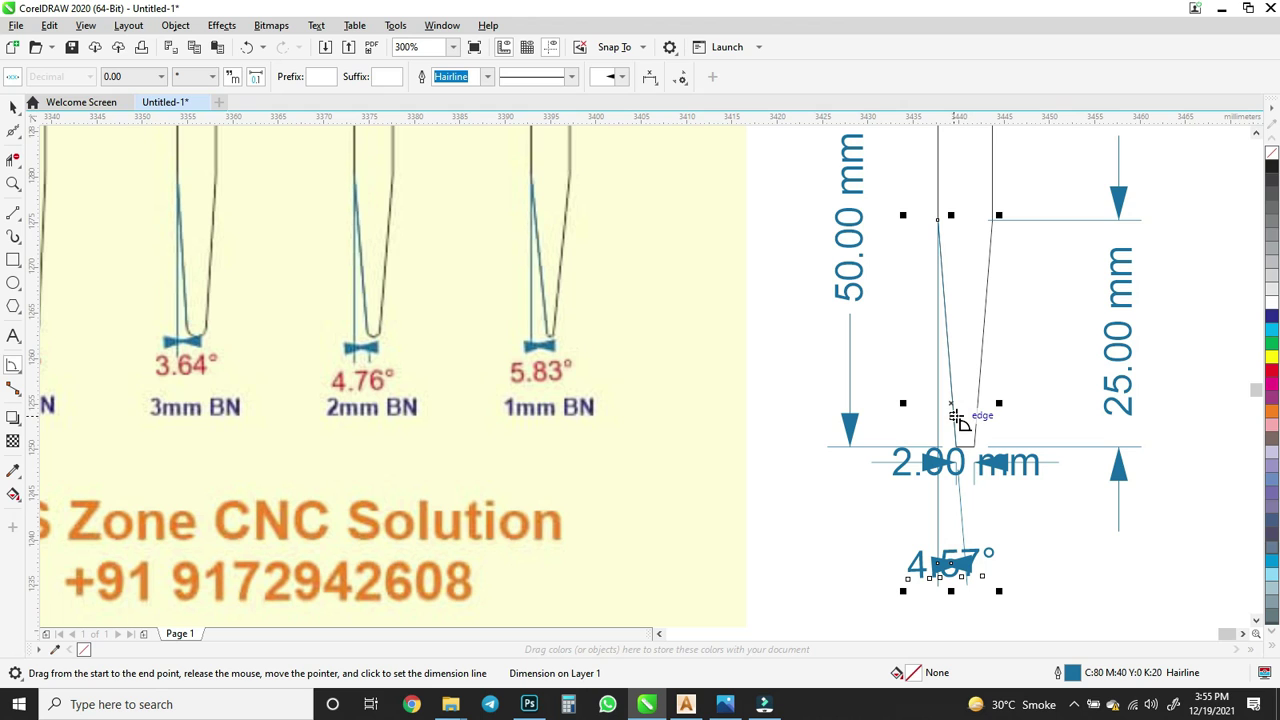
{"action": "scroll", "coordinate": [955, 412], "scroll_direction": "up", "scroll_amount": 4}
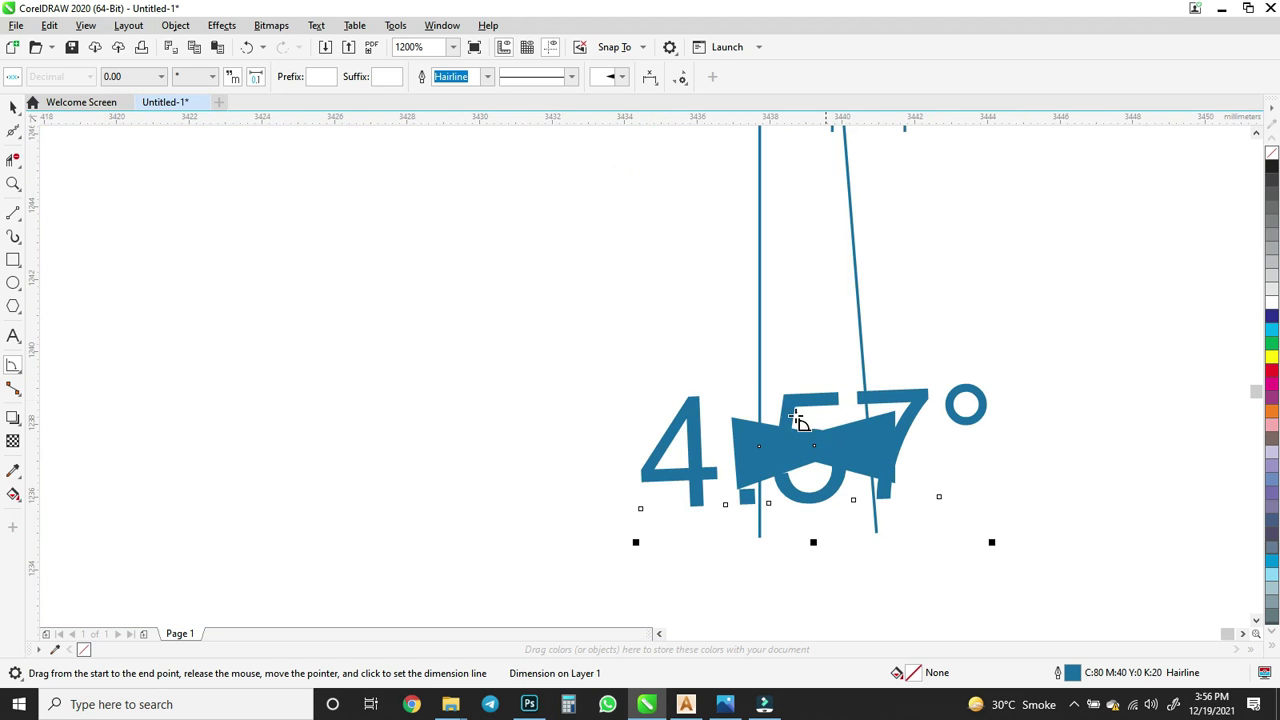
{"action": "scroll", "coordinate": [845, 414], "scroll_direction": "down", "scroll_amount": 4}
{"action": "scroll", "coordinate": [846, 354], "scroll_direction": "up", "scroll_amount": 2}
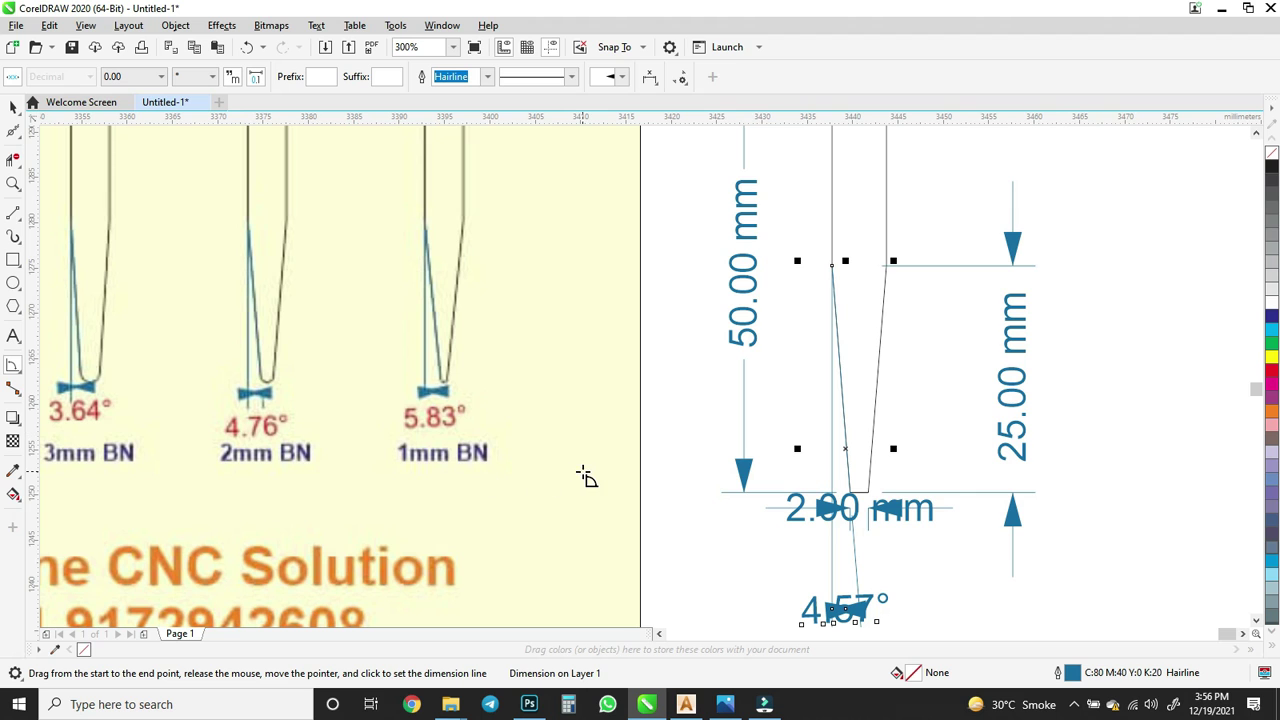
{"action": "scroll", "coordinate": [870, 503], "scroll_direction": "down", "scroll_amount": 1}
{"action": "scroll", "coordinate": [862, 569], "scroll_direction": "up", "scroll_amount": 2}
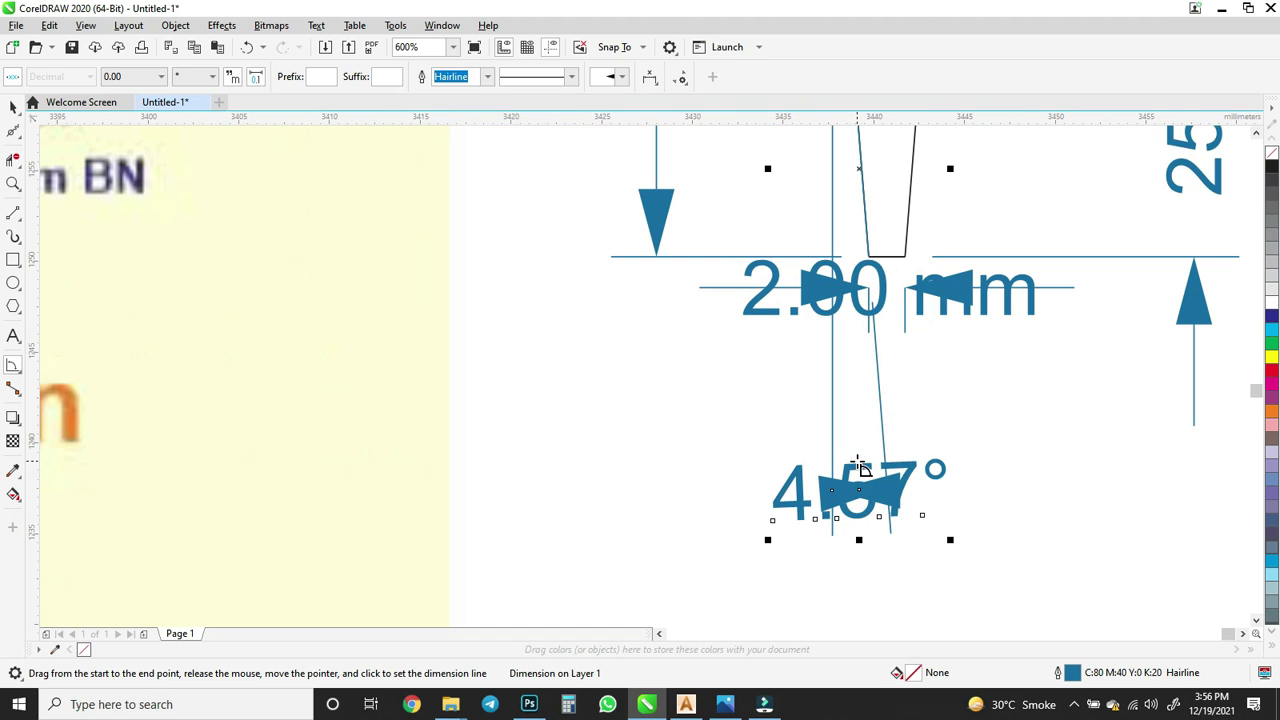
{"action": "scroll", "coordinate": [860, 469], "scroll_direction": "down", "scroll_amount": 2}
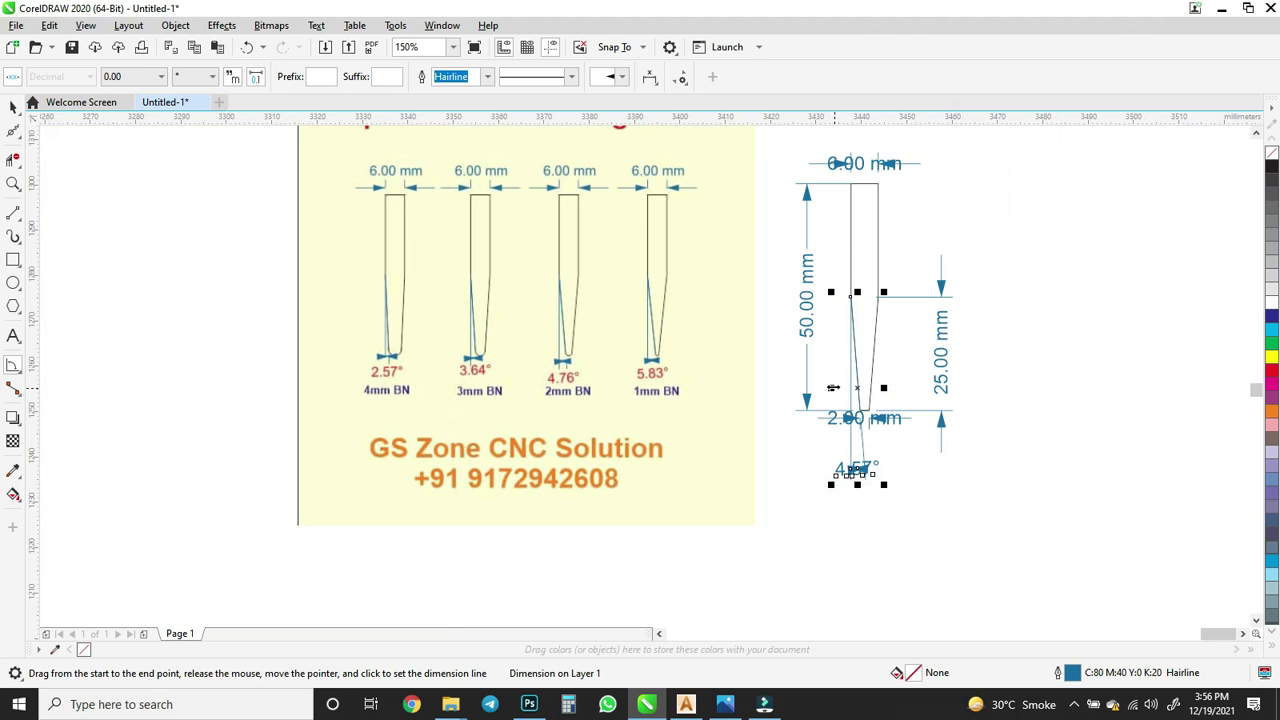
Switch to ArtCAM and set the radiused engraving tool's half angle to 4.76
{"action": "left_click", "coordinate": [1222, 8]}
{"action": "left_click", "coordinate": [766, 230]}
{"action": "left_click_drag", "start_coordinate": [763, 229], "coordinate": [702, 233]}
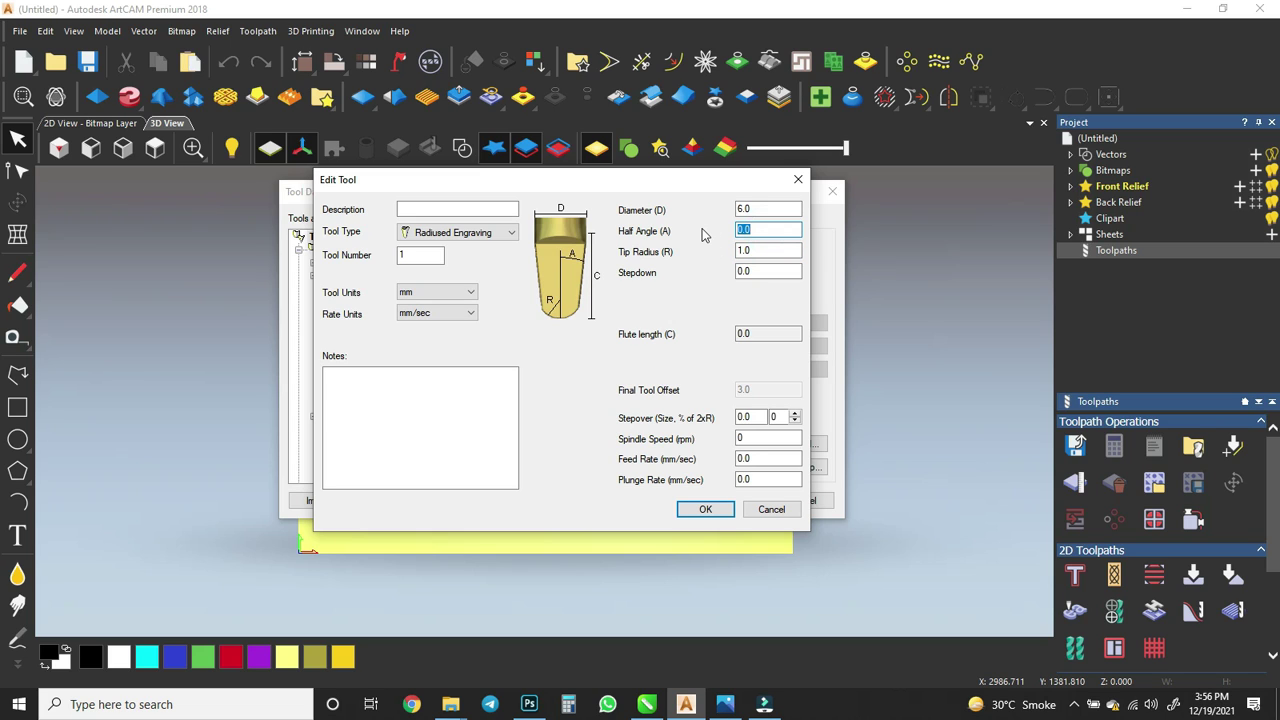
{"action": "type", "text": "4.5"}
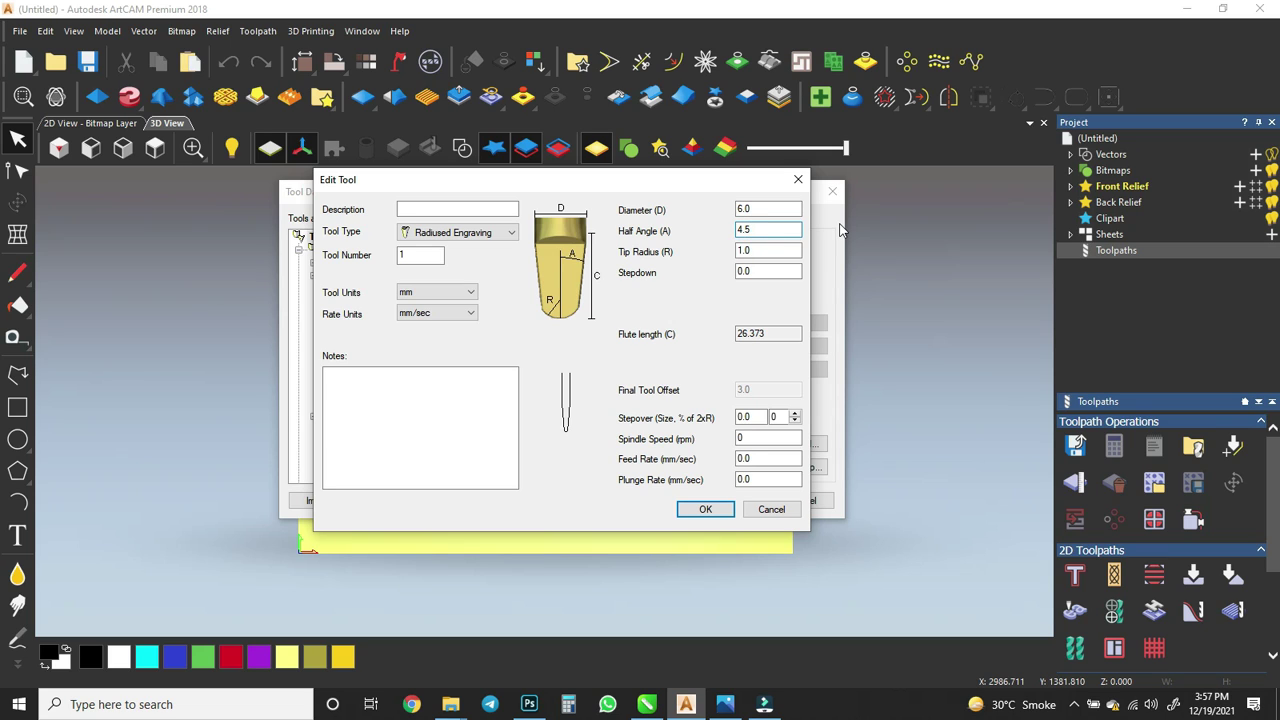
{"action": "type", "text": "76"}
Return to CorelDRAW, inspect the squared tip and taper angle on the cutter outline, and go back to ArtCAM's tool settings
{"action": "left_click", "coordinate": [646, 704]}
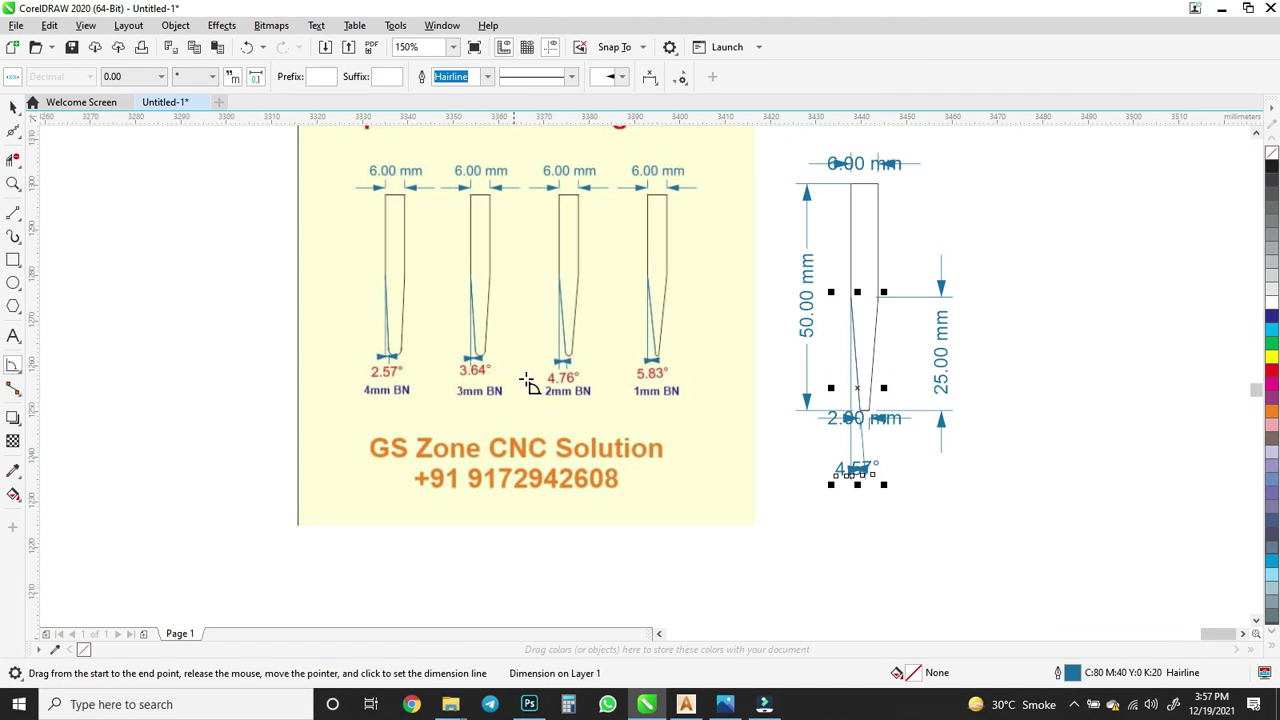
{"action": "scroll", "coordinate": [876, 466], "scroll_direction": "up", "scroll_amount": 1}
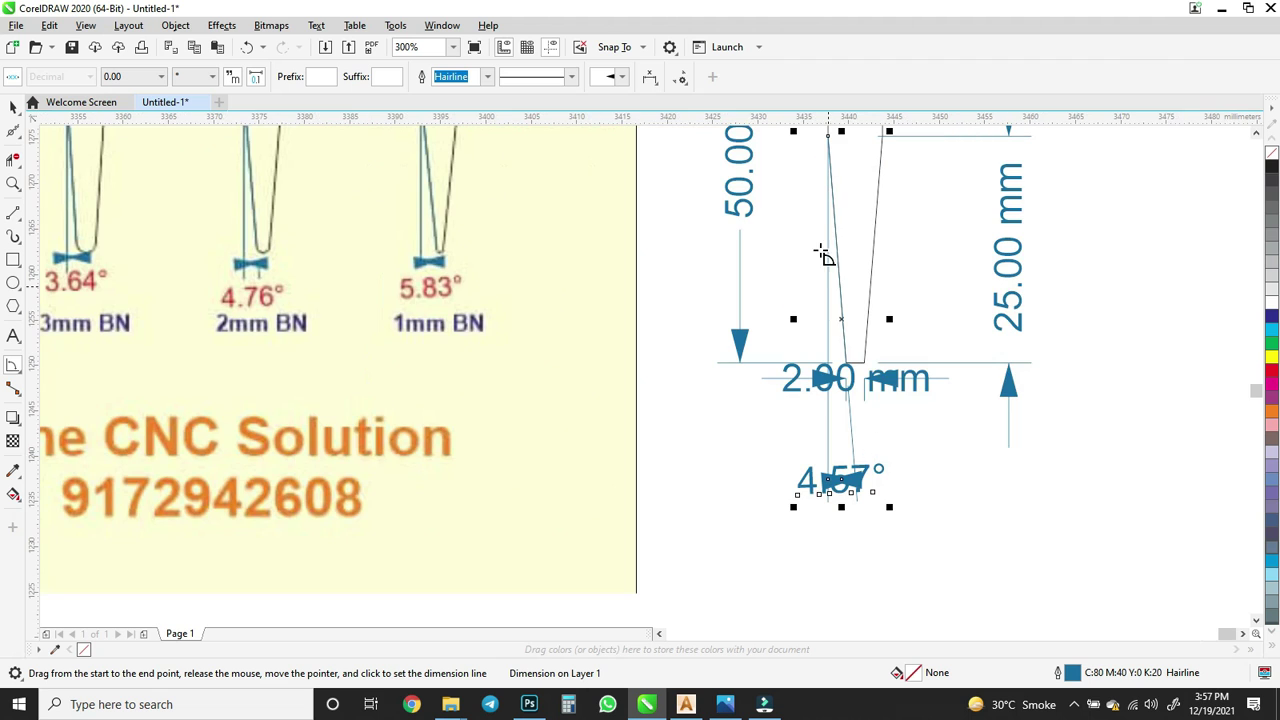
{"action": "scroll", "coordinate": [846, 372], "scroll_direction": "up", "scroll_amount": 2}
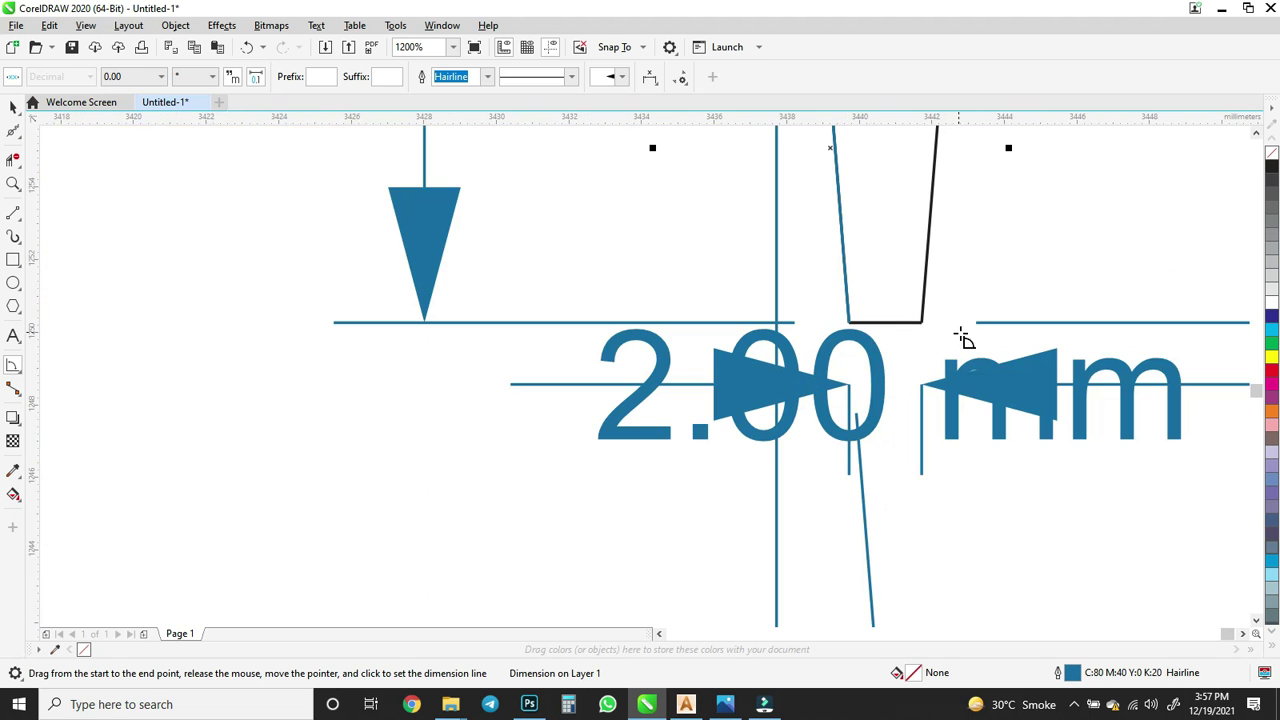
{"action": "scroll", "coordinate": [874, 337], "scroll_direction": "up", "scroll_amount": 2}
{"action": "scroll", "coordinate": [830, 330], "scroll_direction": "down", "scroll_amount": 4}
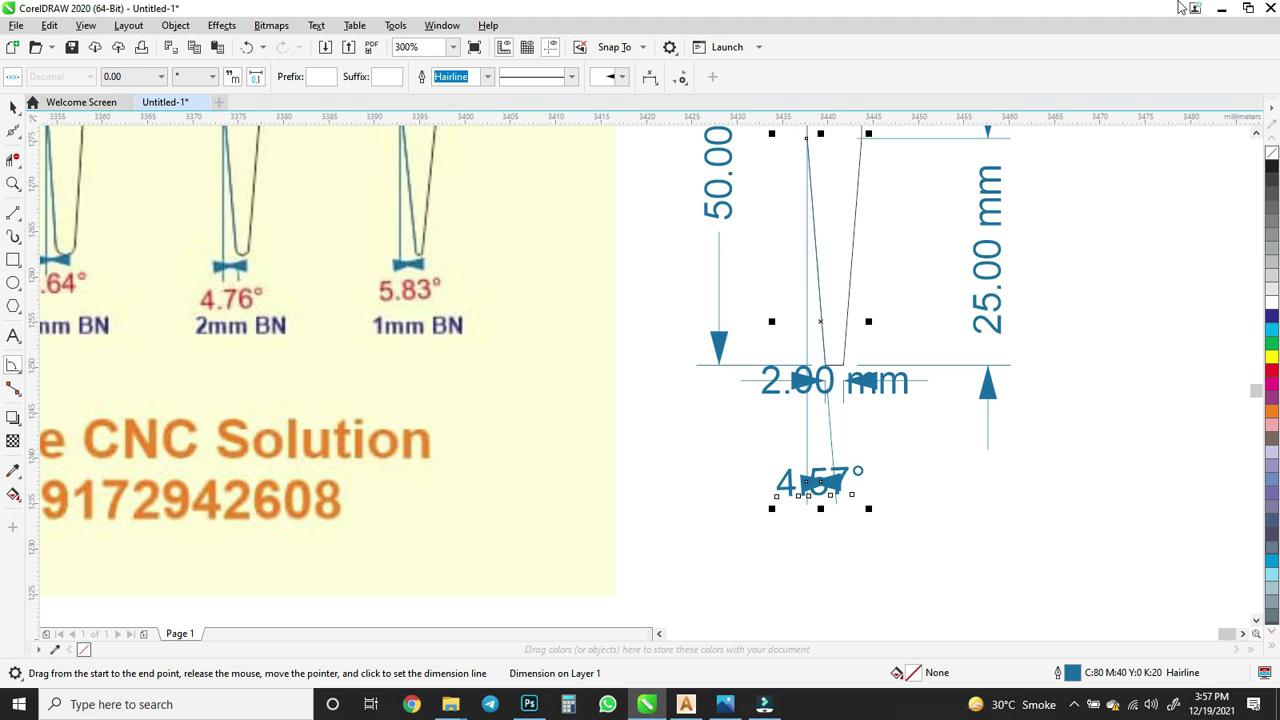
{"action": "left_click", "coordinate": [1222, 8]}
{"action": "left_click", "coordinate": [754, 314]}
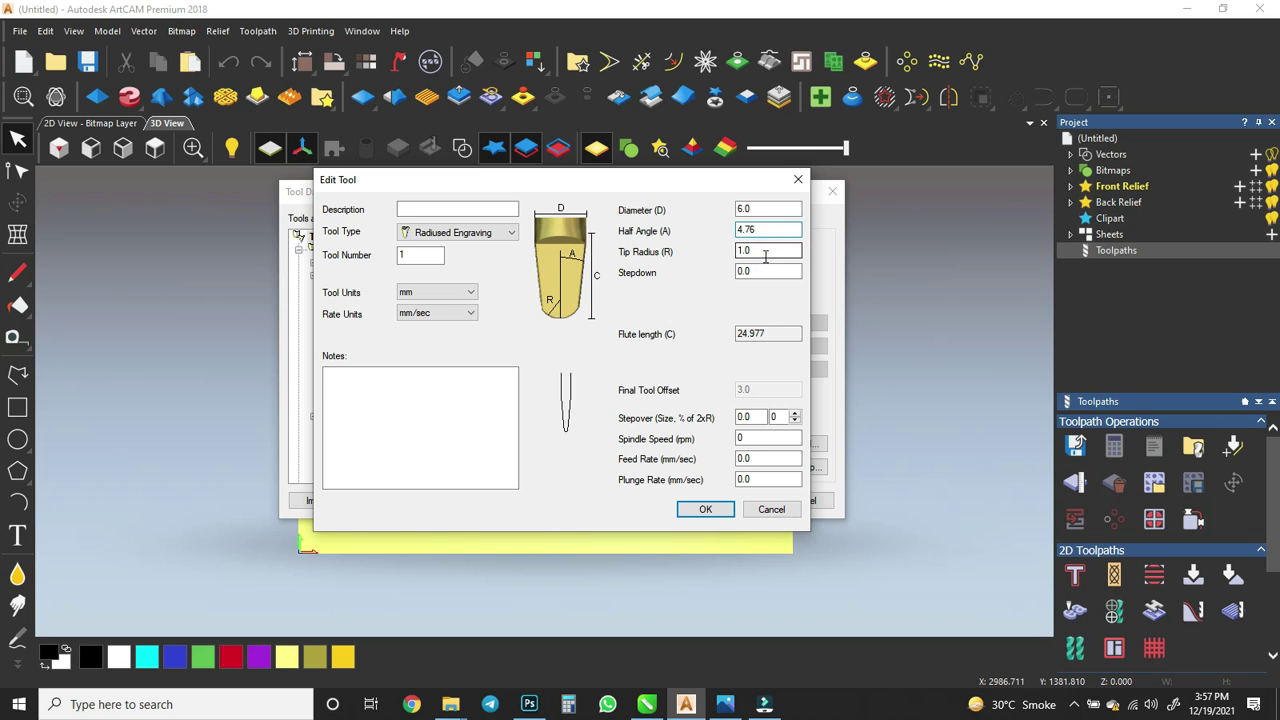
Enter "2mm Teperd BN" as the tool's description
{"action": "left_click", "coordinate": [455, 210]}
{"action": "type", "text": "3"}
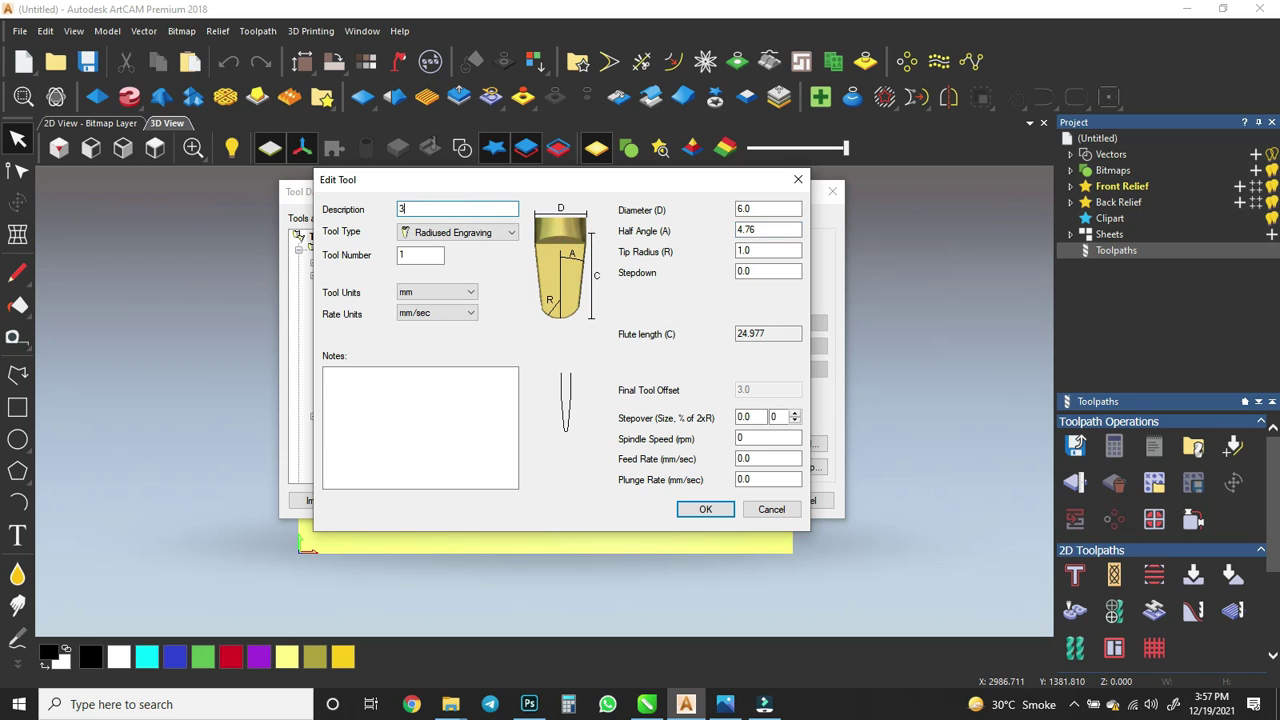
{"action": "type", "text": "mm"}
{"action": "type", "text": "Teperd BN"}
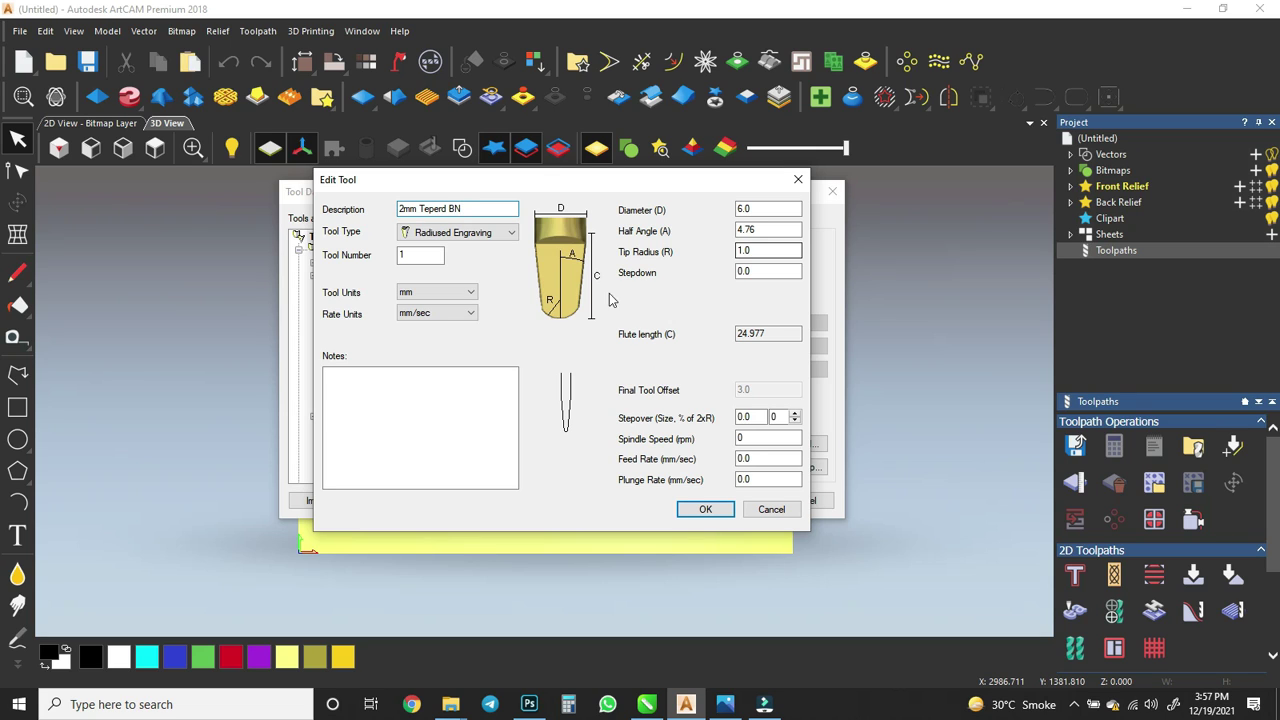
Keep the tool number and tip radius, and set the tool's stepdown to 20 mm
{"action": "left_click", "coordinate": [419, 254]}
{"action": "left_click", "coordinate": [762, 250]}
{"action": "left_click", "coordinate": [786, 271]}
{"action": "double_click", "coordinate": [786, 271]}
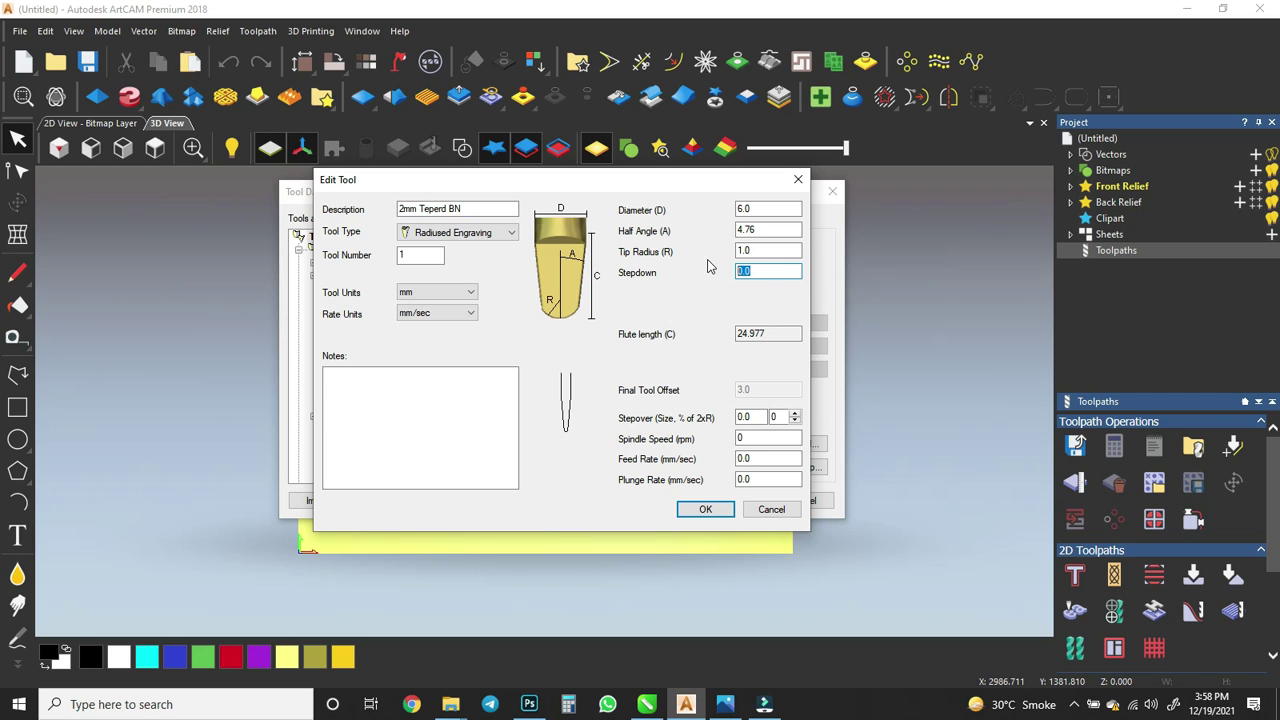
{"action": "type", "text": "20"}
Raise the tool's stepover to 10 percent
{"action": "left_click", "coordinate": [793, 416]}
{"action": "left_click", "coordinate": [793, 416]}
{"action": "left_click", "coordinate": [793, 416]}
{"action": "left_click", "coordinate": [793, 416]}
{"action": "left_click", "coordinate": [793, 416]}
{"action": "left_click", "coordinate": [793, 416]}
{"action": "left_click", "coordinate": [793, 416]}
Set the tool's spindle speed to 15000 rpm
{"action": "left_click_drag", "start_coordinate": [763, 439], "coordinate": [666, 440]}
{"action": "left_click", "coordinate": [757, 439]}
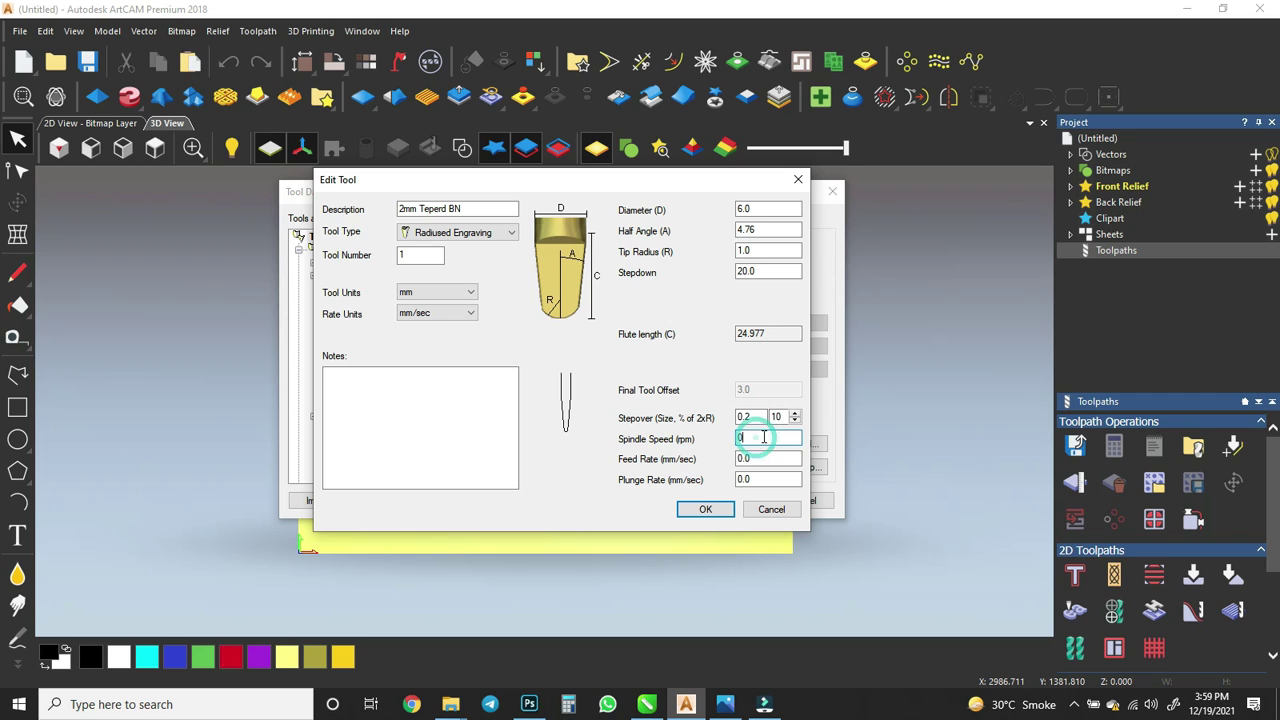
{"action": "type", "text": "15000"}
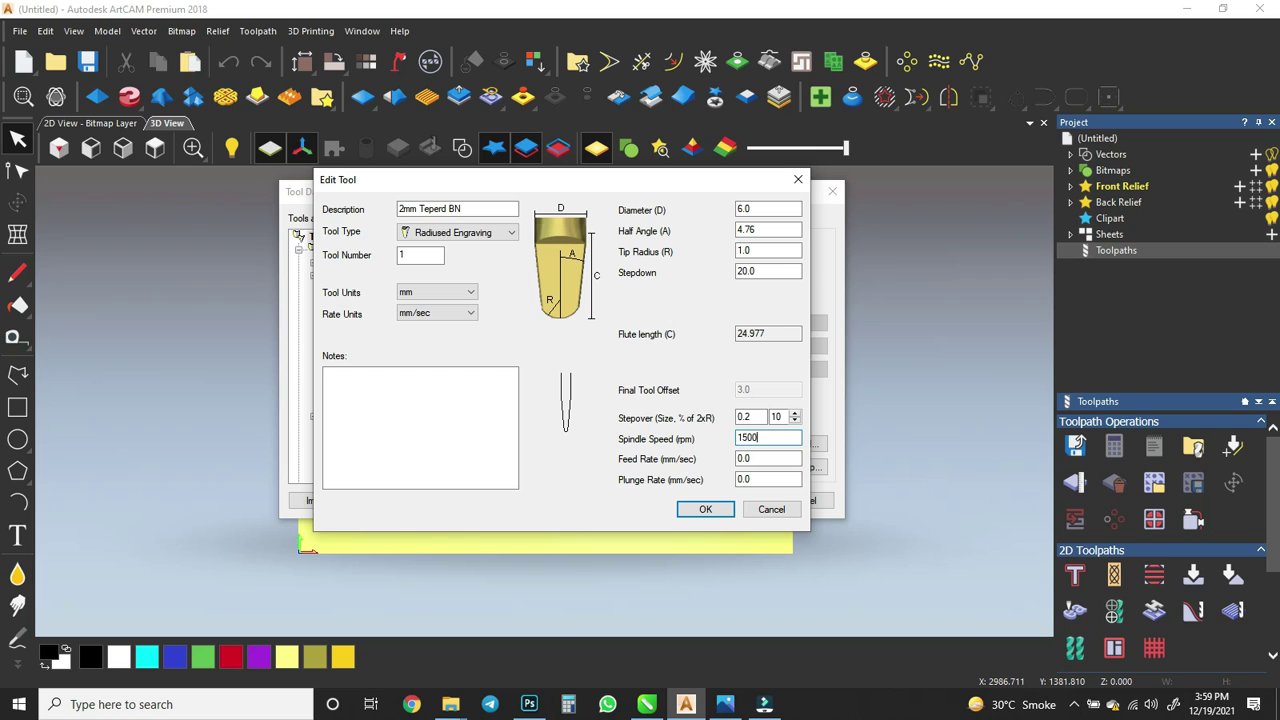
Set the feed rate to 150 mm/sec and the plunge rate to 100 mm/sec, and save the tool to the database
{"action": "left_click", "coordinate": [750, 458]}
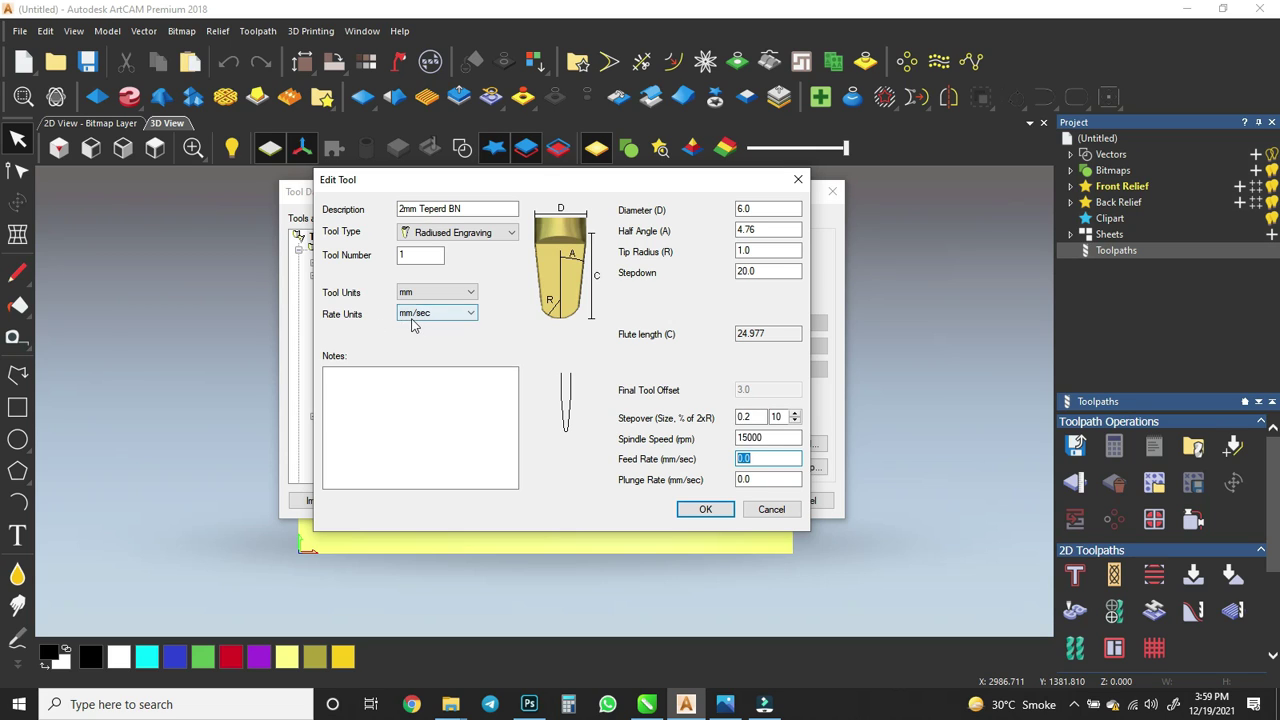
{"action": "left_click", "coordinate": [770, 459]}
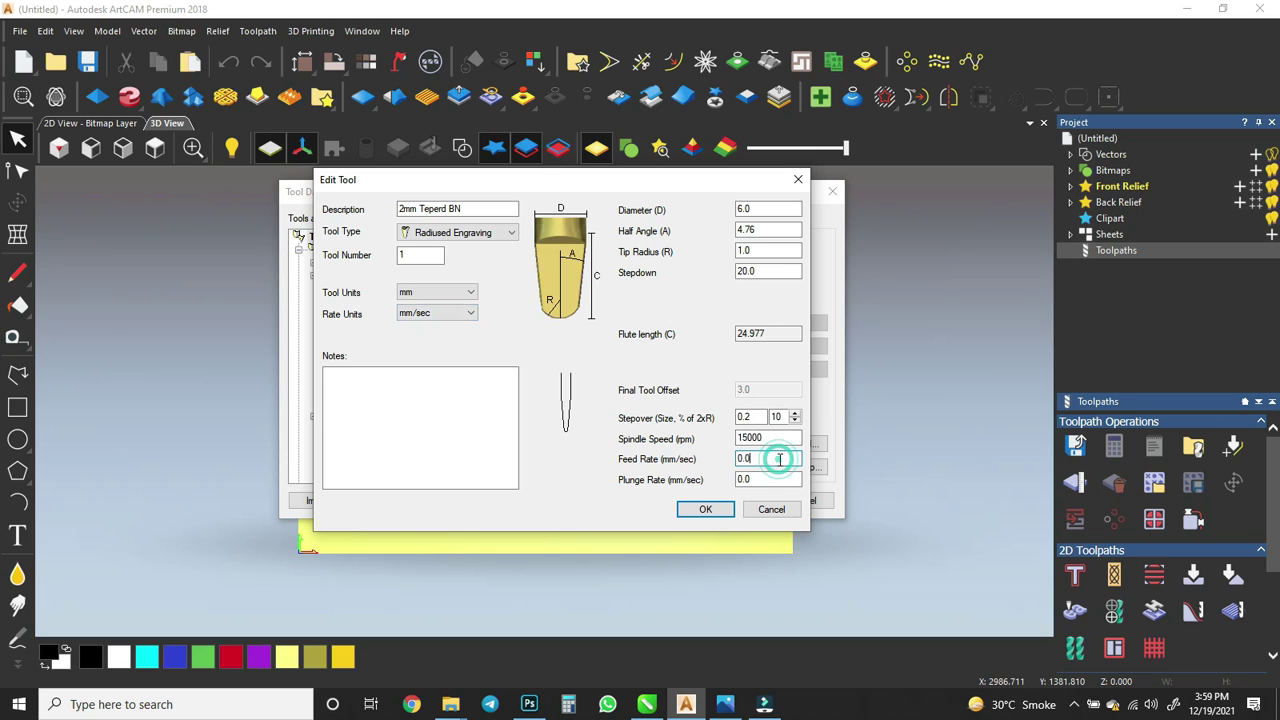
{"action": "left_click_drag", "start_coordinate": [770, 459], "coordinate": [706, 464]}
{"action": "type", "text": "150"}
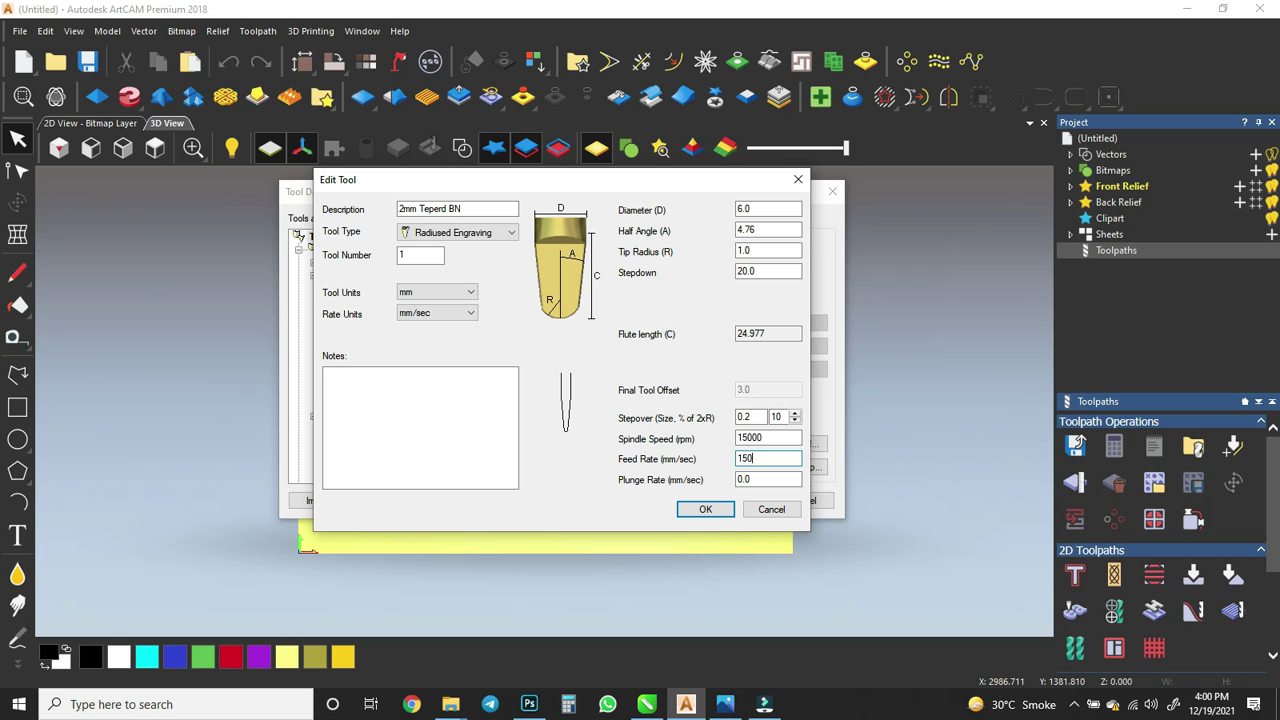
{"action": "left_click_drag", "start_coordinate": [757, 479], "coordinate": [719, 483]}
{"action": "type", "text": "100"}
{"action": "left_click", "coordinate": [701, 512]}
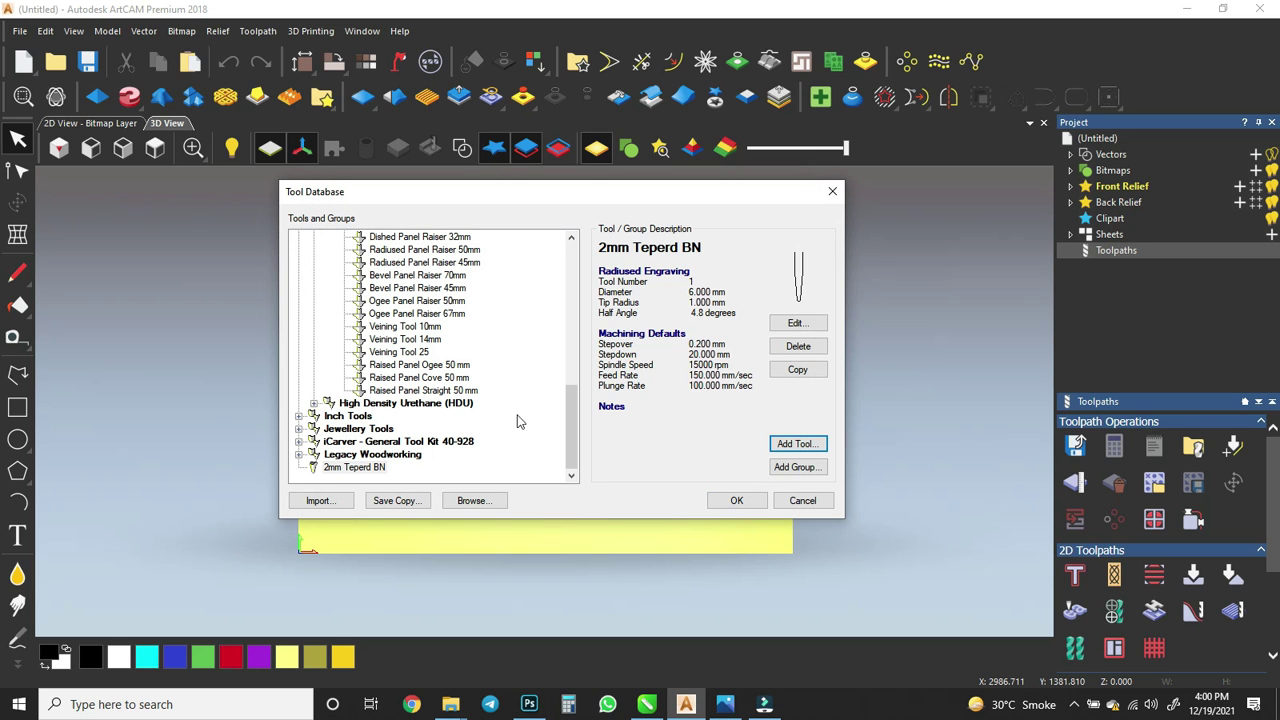
Review the settings of the 2mm Teperd BN tool and of Ball Nose 3 mm in the 3D Finishing group
{"action": "left_click", "coordinate": [378, 471]}
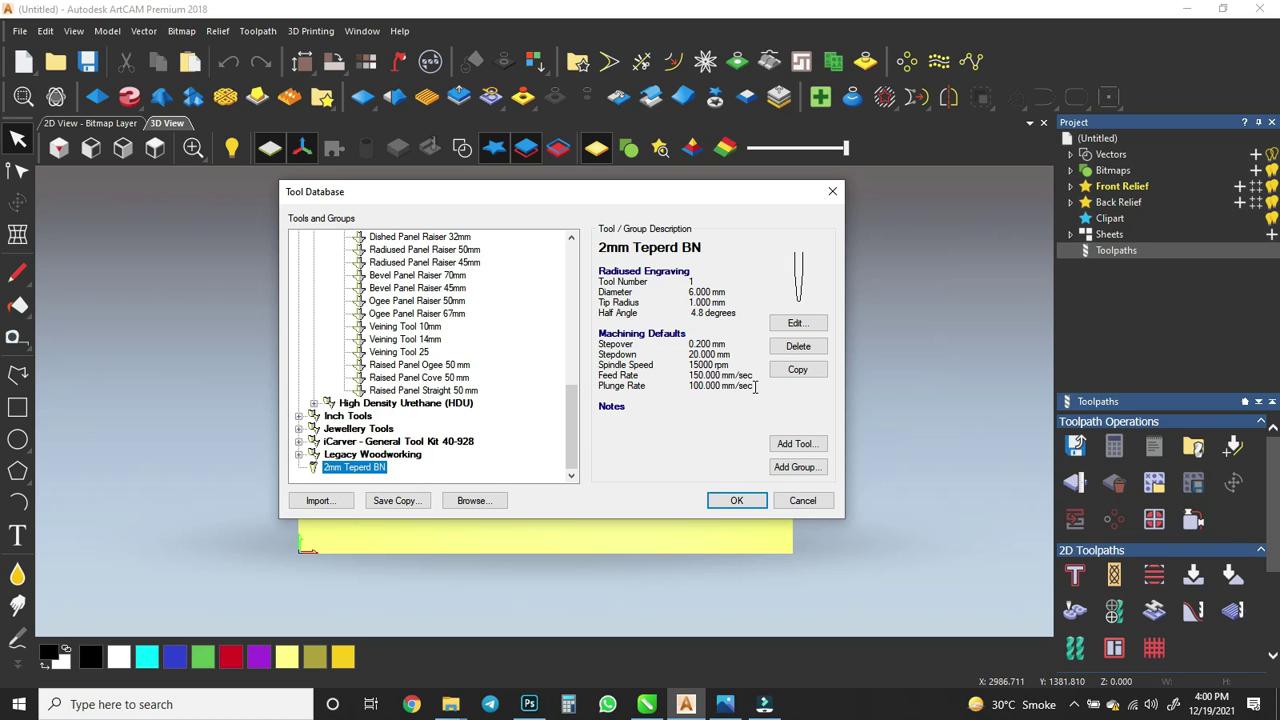
{"action": "scroll", "coordinate": [486, 398], "scroll_direction": "up", "scroll_amount": 2}
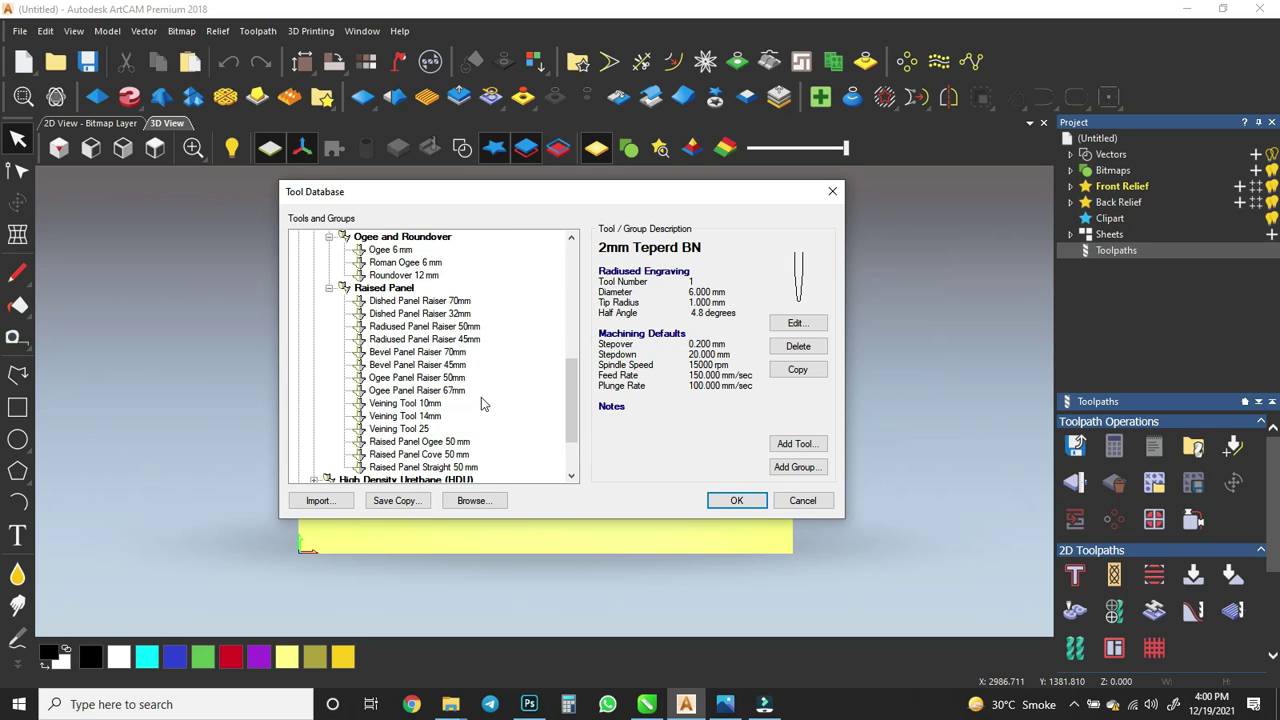
{"action": "scroll", "coordinate": [481, 397], "scroll_direction": "up", "scroll_amount": 1}
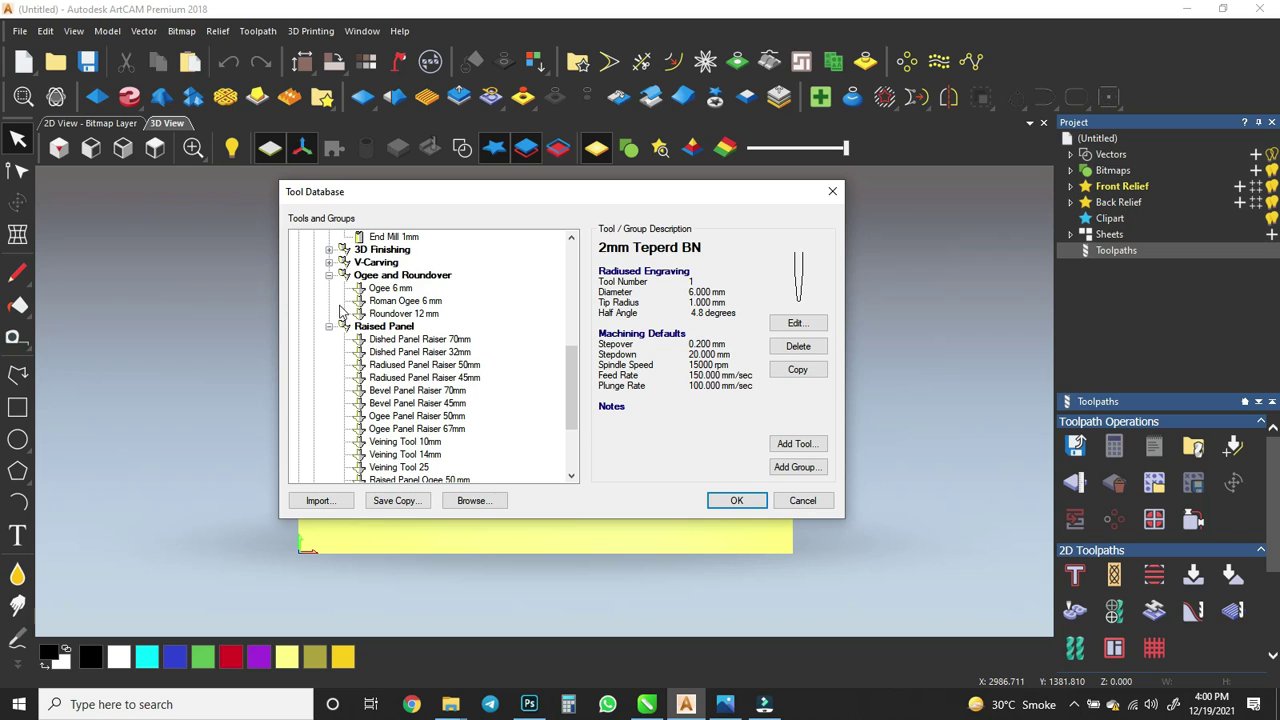
{"action": "left_click", "coordinate": [329, 249]}
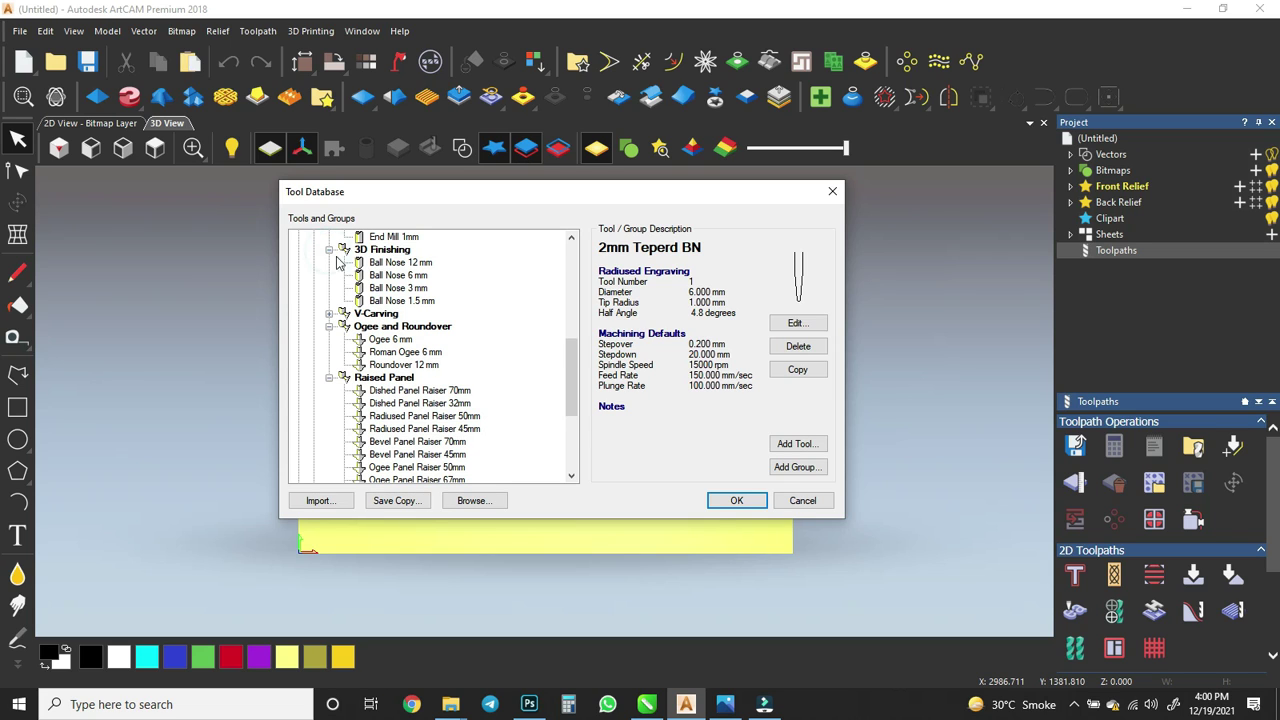
{"action": "left_click", "coordinate": [405, 289]}
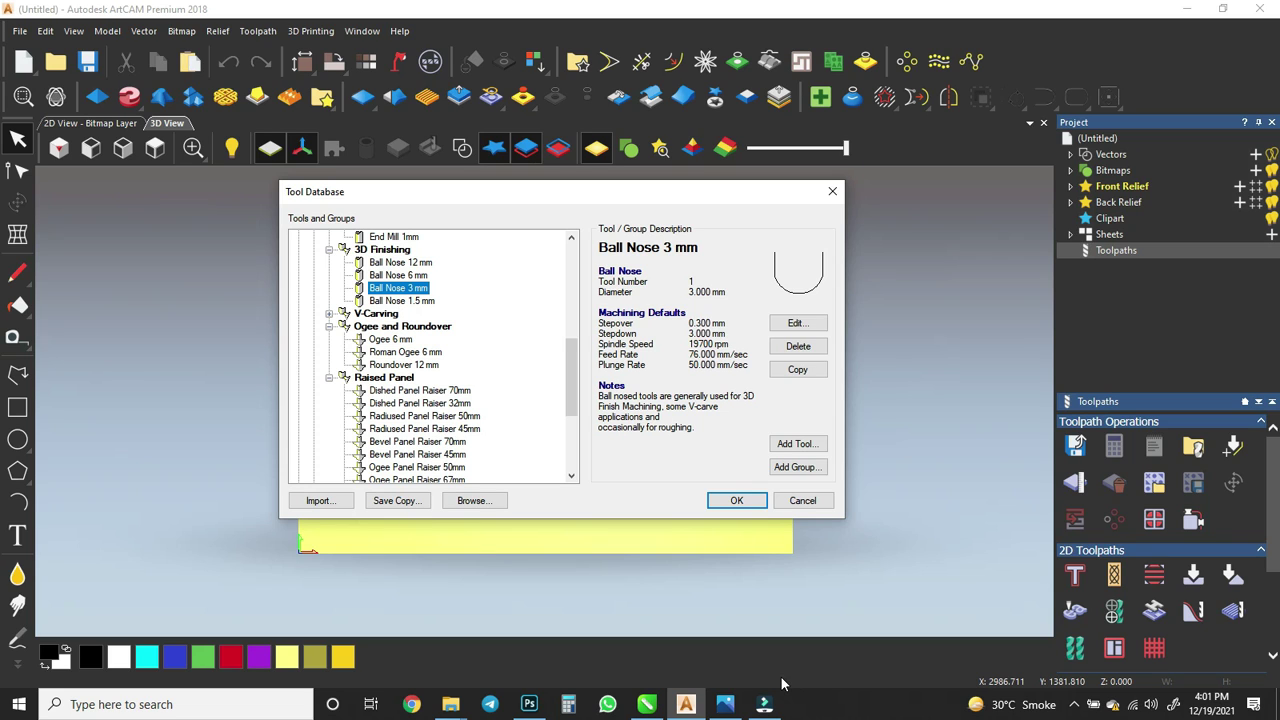
Switch to the cutter image in Photos and annotate the first cutter in red with 4 at its tip, 8 at its shank and a length bracket
{"action": "left_click", "coordinate": [729, 704]}
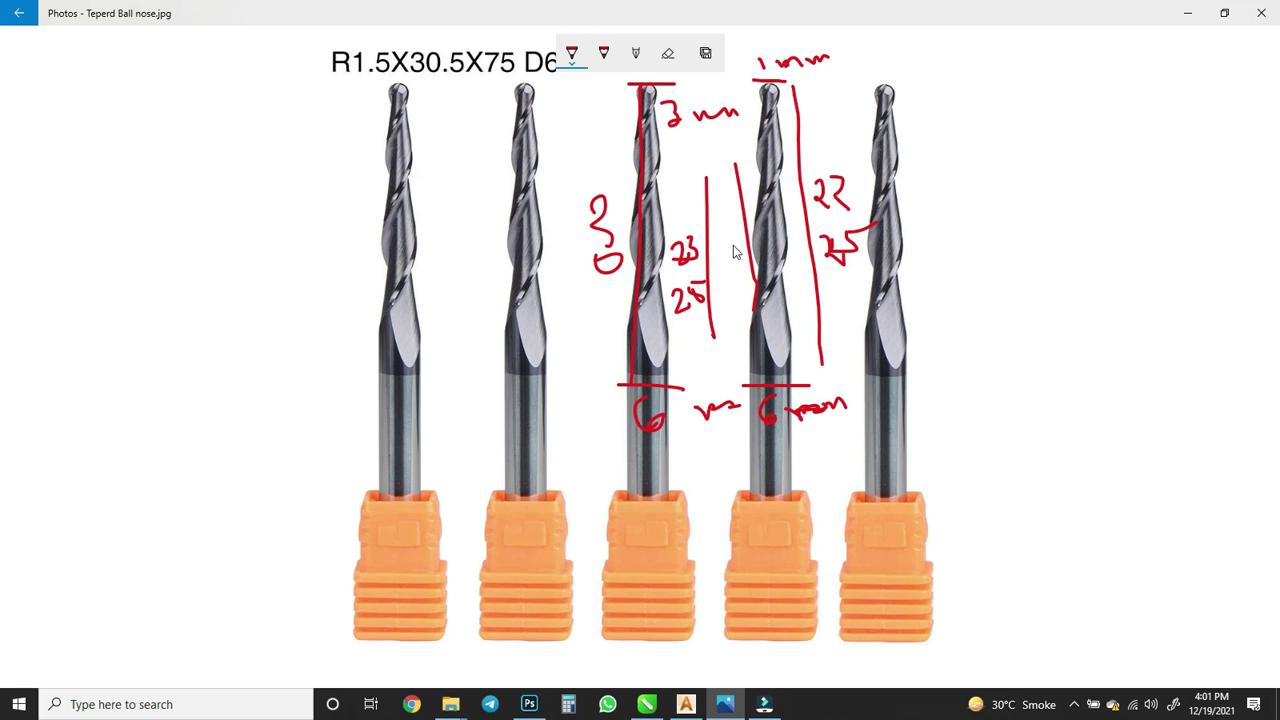
{"action": "left_click", "coordinate": [571, 55]}
{"action": "left_click", "coordinate": [508, 166]}
{"action": "mouse_move", "coordinate": [437, 87]}
{"action": "left_mouse_down"}
{"action": "mouse_move", "coordinate": [376, 88]}
{"action": "mouse_move", "coordinate": [346, 121]}
{"action": "mouse_move", "coordinate": [388, 117]}
{"action": "mouse_move", "coordinate": [374, 155]}
{"action": "left_mouse_up"}
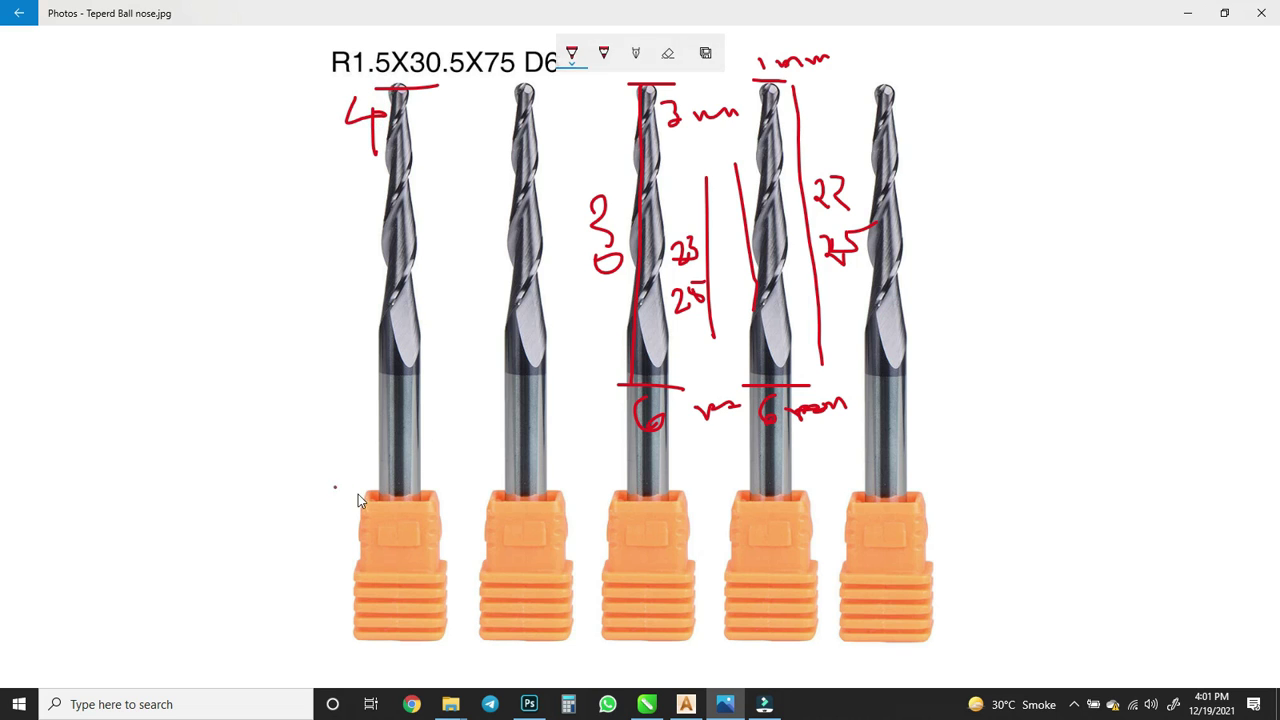
{"action": "left_click_drag", "start_coordinate": [334, 488], "coordinate": [502, 521]}
{"action": "left_click_drag", "start_coordinate": [400, 553], "coordinate": [390, 522]}
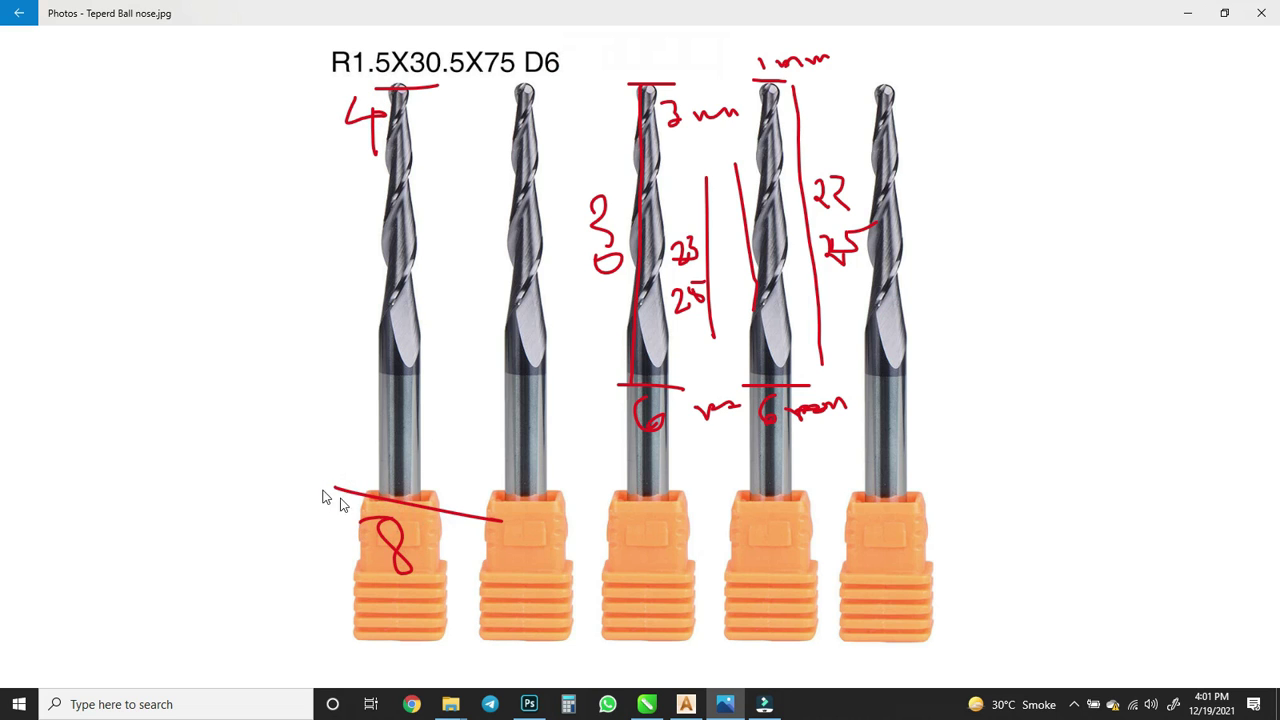
{"action": "mouse_move", "coordinate": [322, 200]}
{"action": "left_mouse_down"}
{"action": "mouse_move", "coordinate": [370, 183]}
{"action": "mouse_move", "coordinate": [327, 366]}
{"action": "mouse_move", "coordinate": [327, 458]}
{"action": "left_mouse_up"}
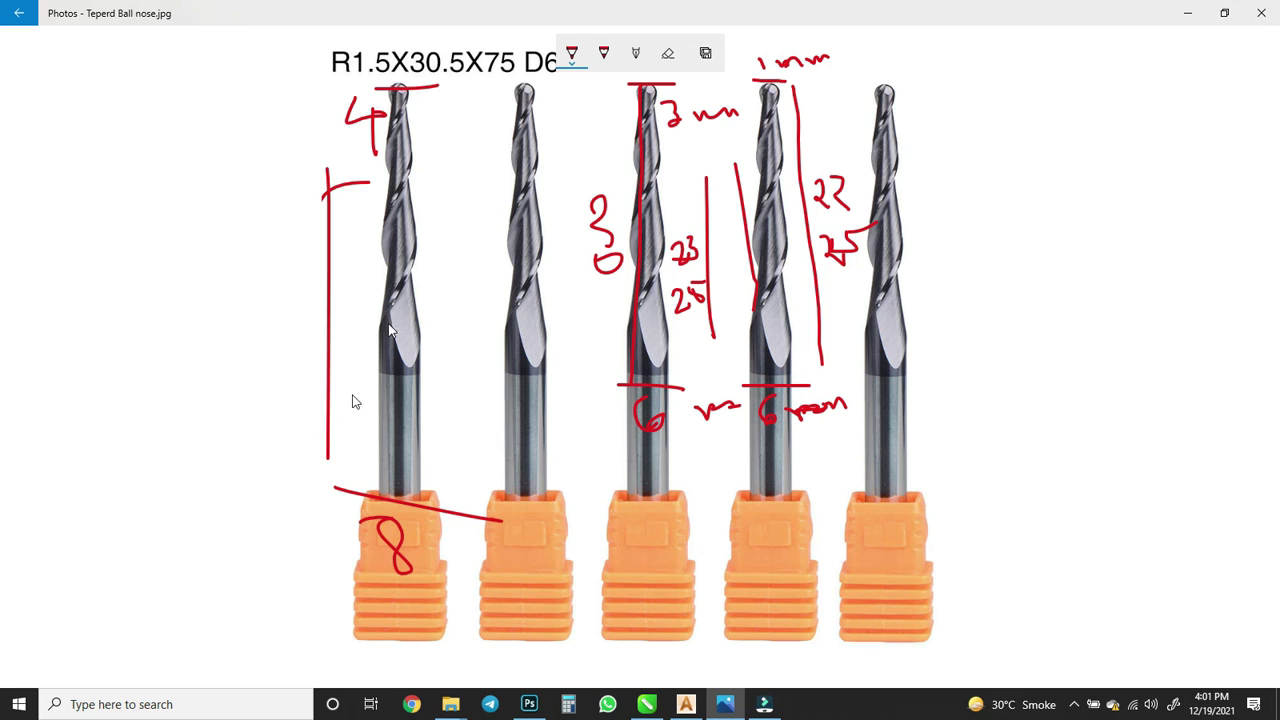
{"action": "left_click_drag", "start_coordinate": [331, 447], "coordinate": [374, 449]}
Circle the third to fifth cutters in red, and return to Ball Nose 3 mm in ArtCAM's tool database
{"action": "left_click_drag", "start_coordinate": [574, 92], "coordinate": [568, 374]}
{"action": "mouse_move", "coordinate": [623, 463]}
{"action": "left_mouse_down"}
{"action": "mouse_move", "coordinate": [988, 194]}
{"action": "mouse_move", "coordinate": [680, 66]}
{"action": "mouse_move", "coordinate": [570, 238]}
{"action": "left_mouse_up"}
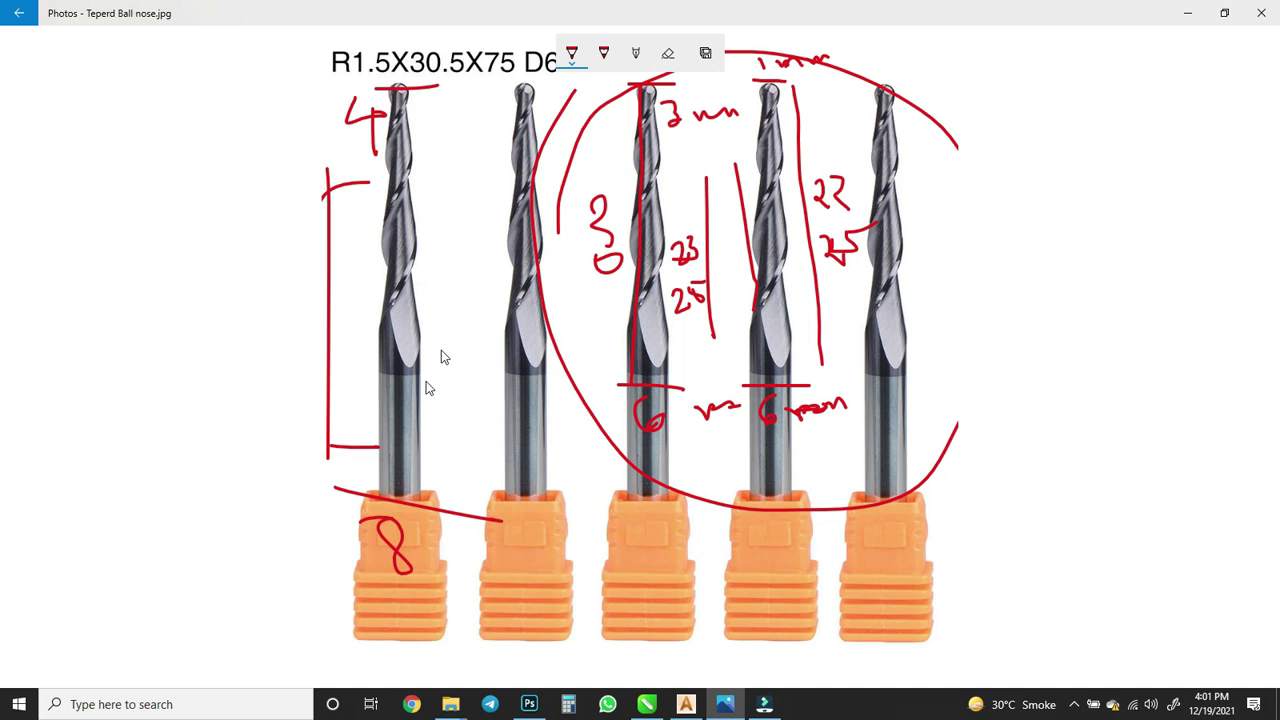
{"action": "left_click", "coordinate": [1187, 12]}
{"action": "left_click", "coordinate": [444, 289]}
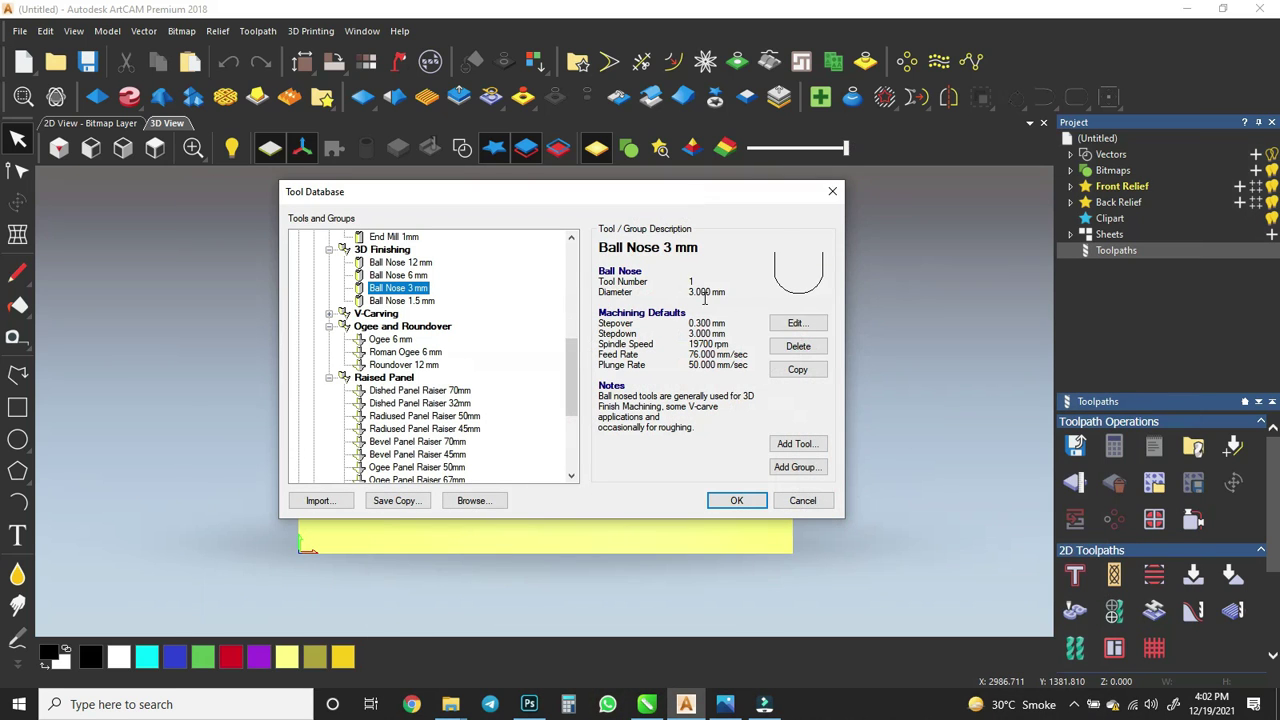